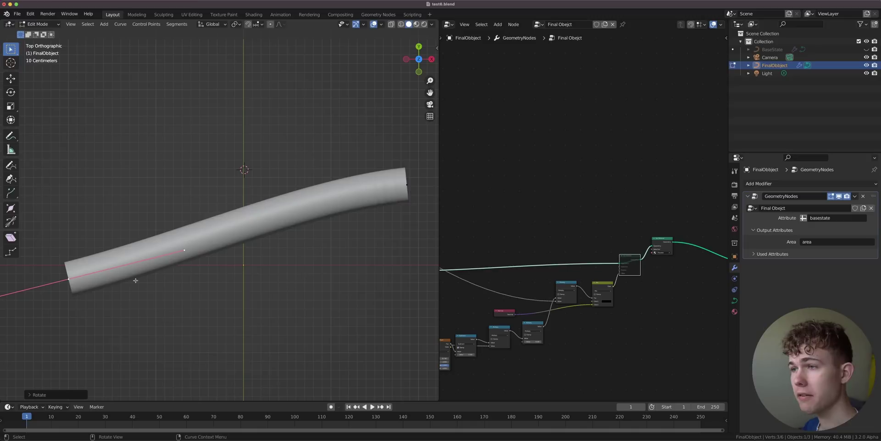
Move and rotate the lower-end control point of FinalObject's curve so the tube bends upward at that end
key("g")
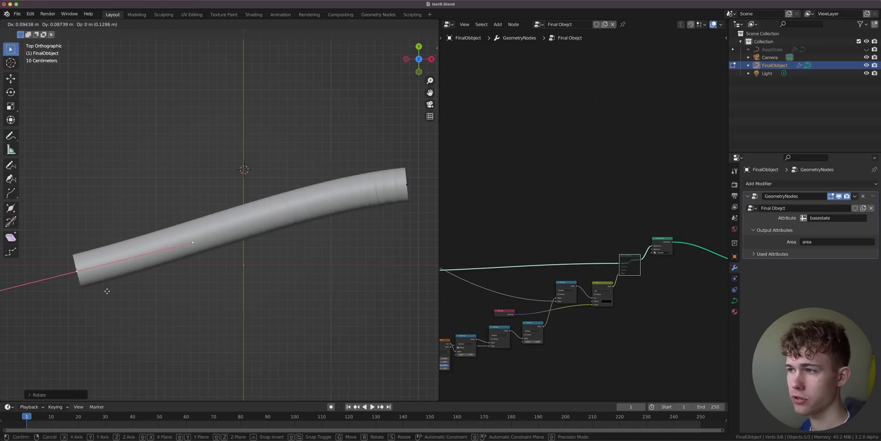
left_click(98, 295)
key("r")
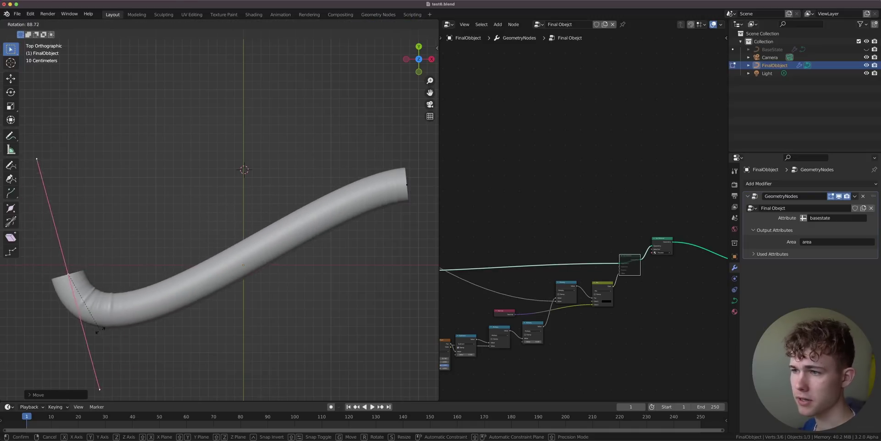
left_click(89, 333)
key("g")
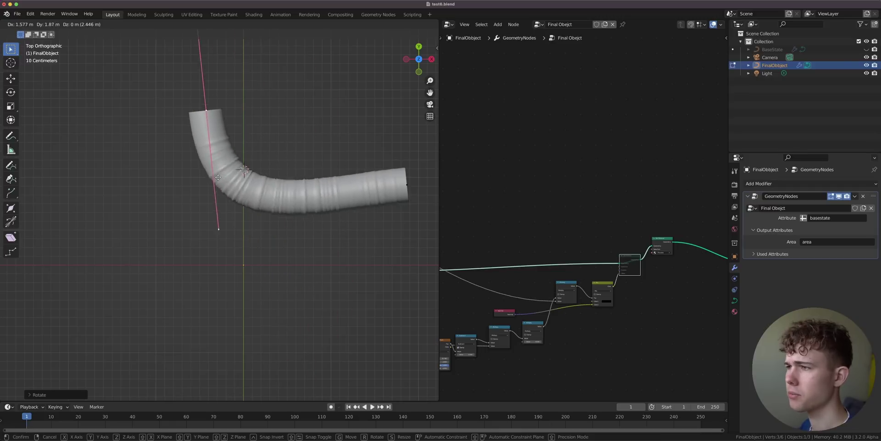
left_click(310, 176)
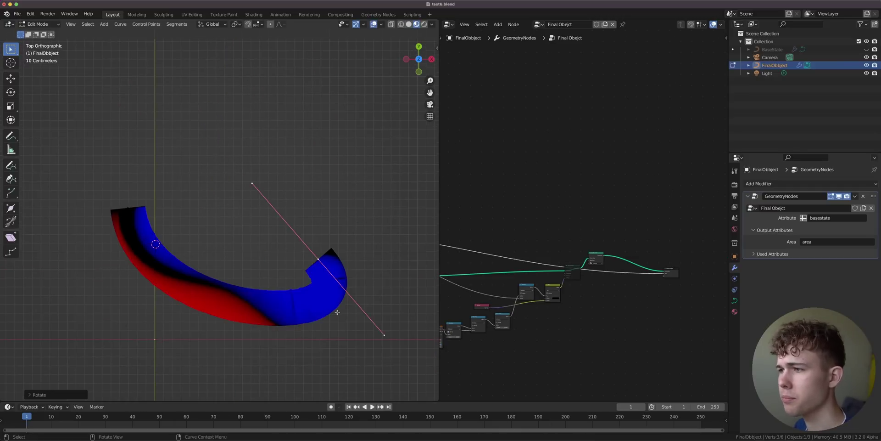
Move and rotate the end control point of the red-and-blue shaded tube to stretch it into an S shape
key("g")
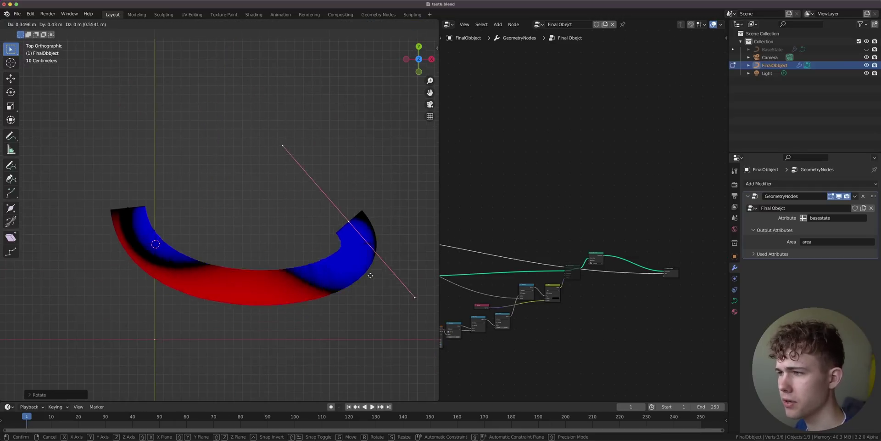
left_click(385, 213)
scroll(338, 205, "down", 5)
scroll(326, 191, "up", 2)
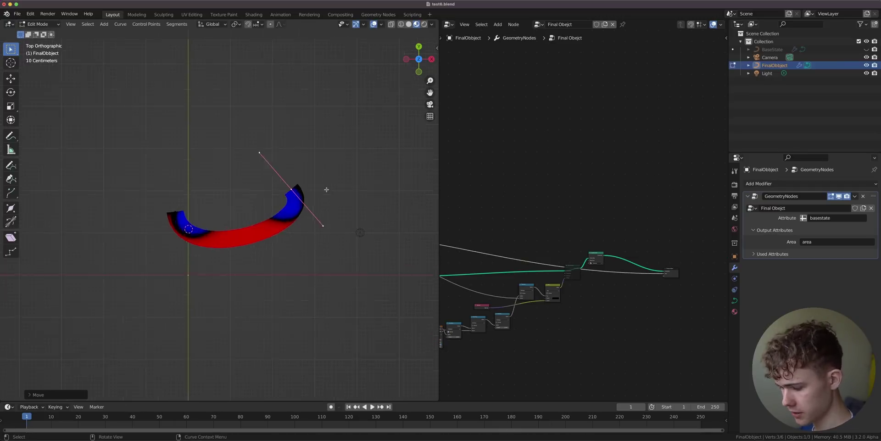
key("r")
left_click(240, 224)
key("g")
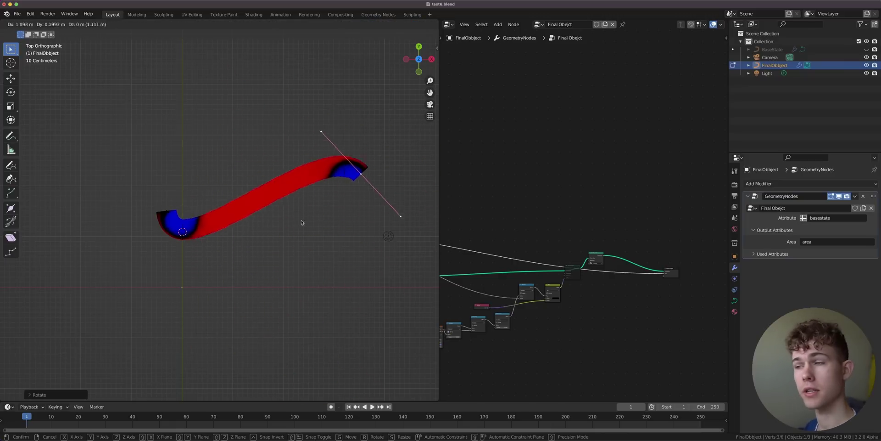
left_click(246, 232)
scroll(246, 232, "up", 3)
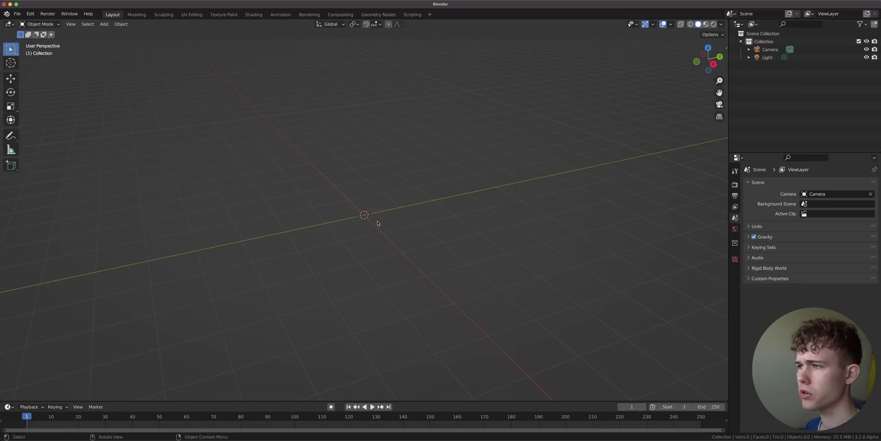
Add a Bezier curve to the empty scene and look at it from the top
key("shift+a")
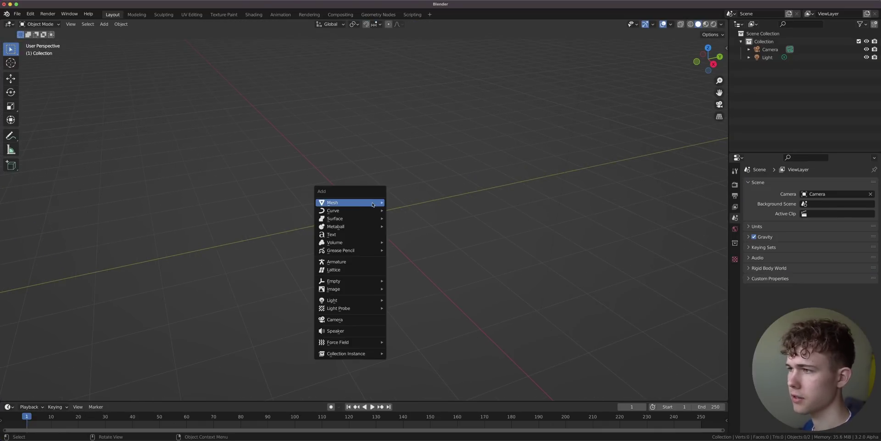
mouse_move(351, 211)
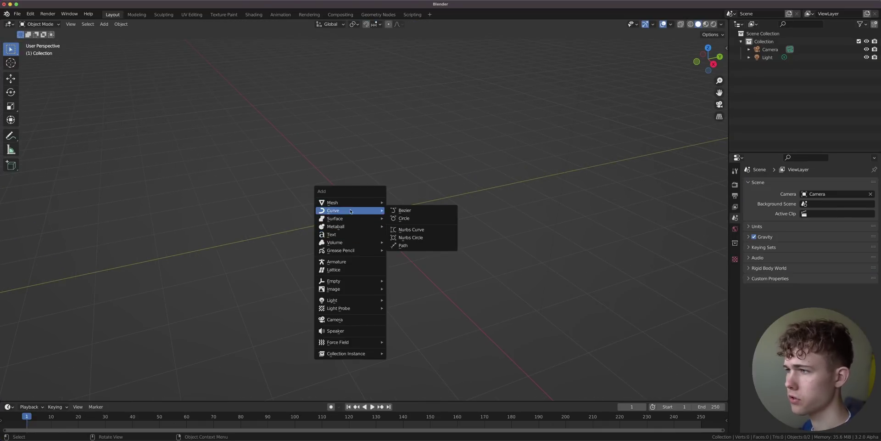
left_click(403, 211)
left_click(709, 46)
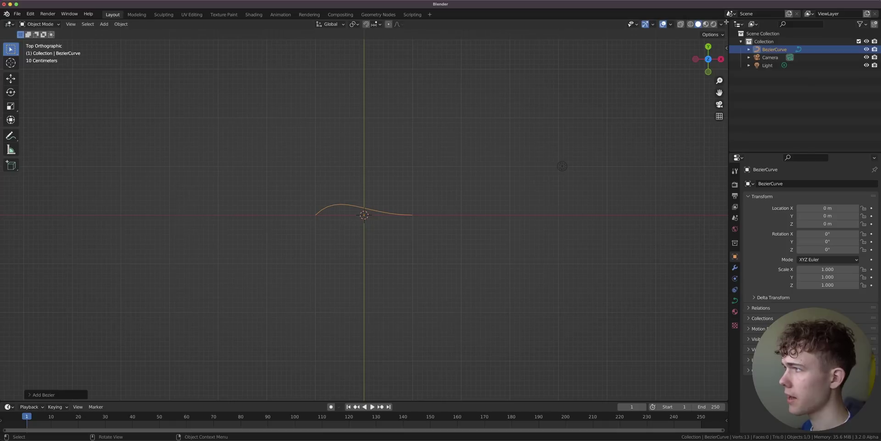
Split the 3D viewport, turn the new area into a Geometry Node editor and create a new node tree for the curve
left_click_drag(726, 22, 281, 42)
left_click(291, 26)
left_click(313, 90)
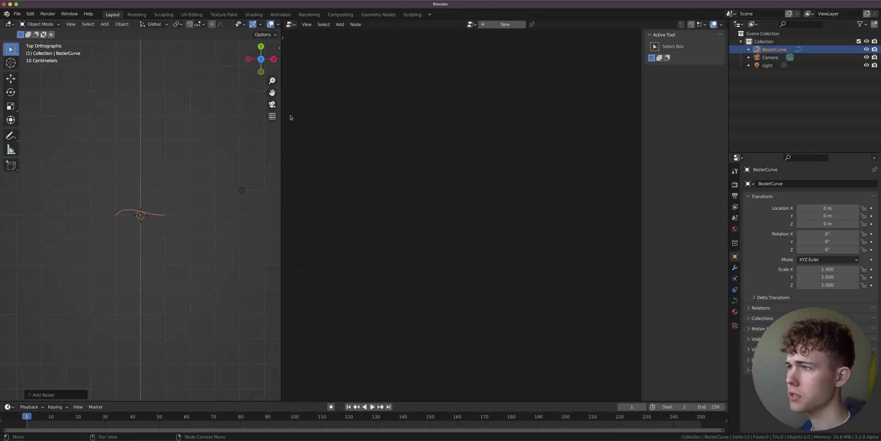
left_click(505, 23)
key("Home")
Insert a Curve to Mesh node before the Group Output and connect a Curve Circle to its Profile Curve
key("shift+a")
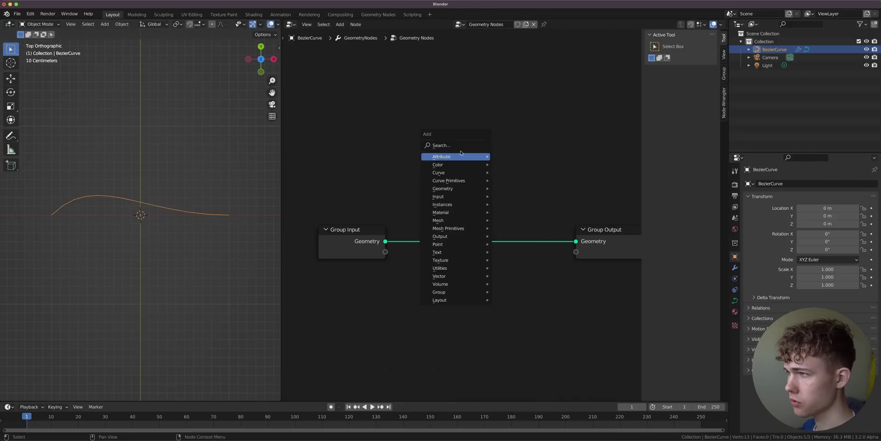
left_click(455, 147)
left_click_drag(455, 147, 438, 144)
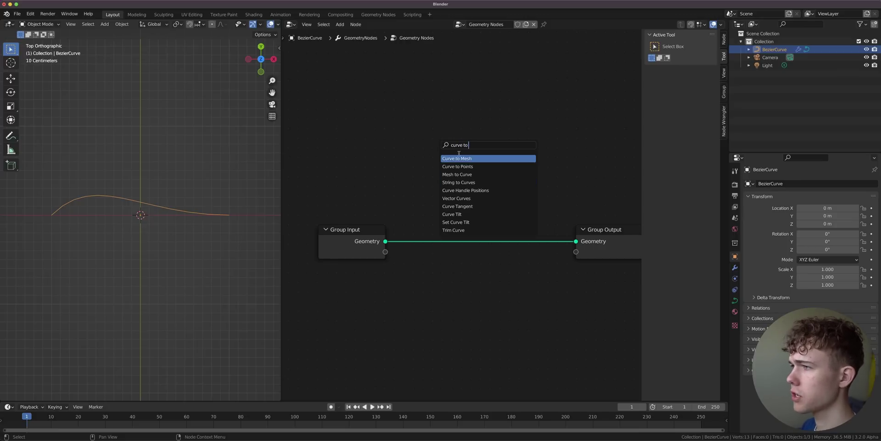
key("Return")
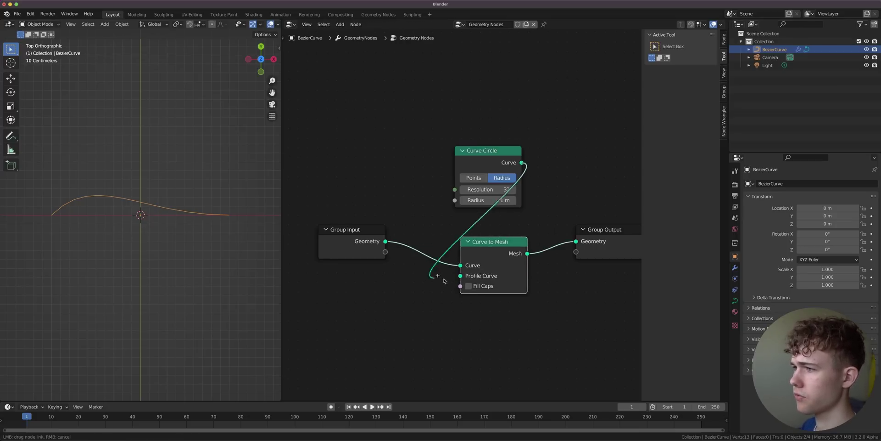
left_click_drag(444, 281, 460, 276)
key("n")
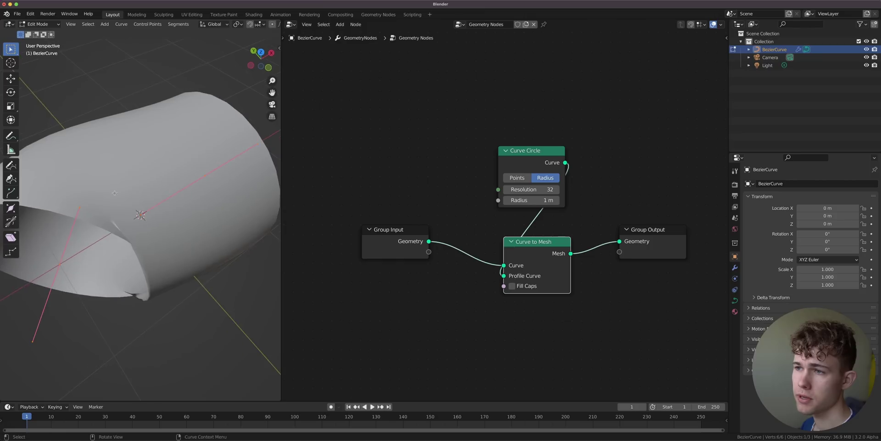
In top view, rotate the curve's tilted end control point until the tube is straight, and return to Object Mode
left_click(262, 52)
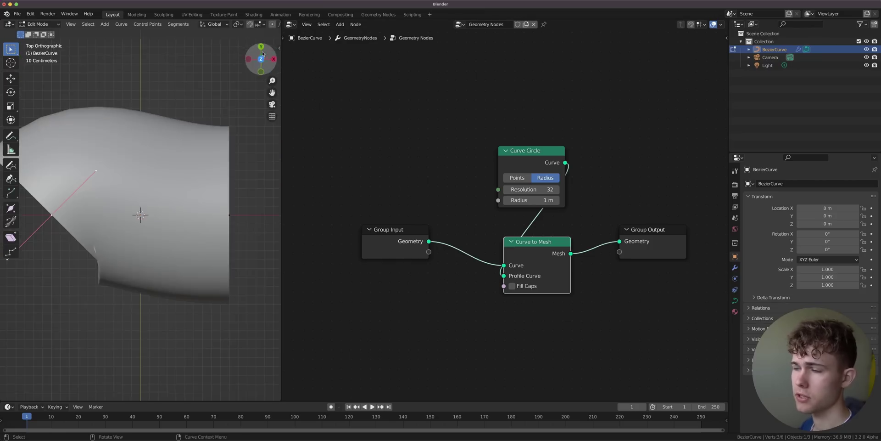
key("r")
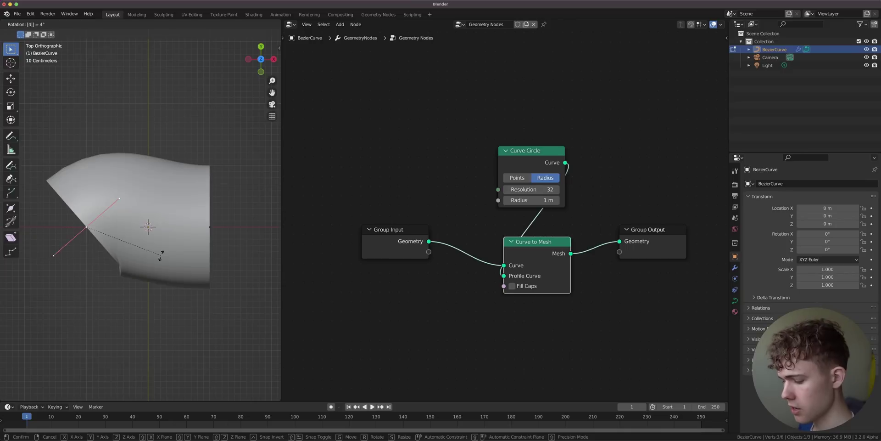
key("Escape")
key("Tab")
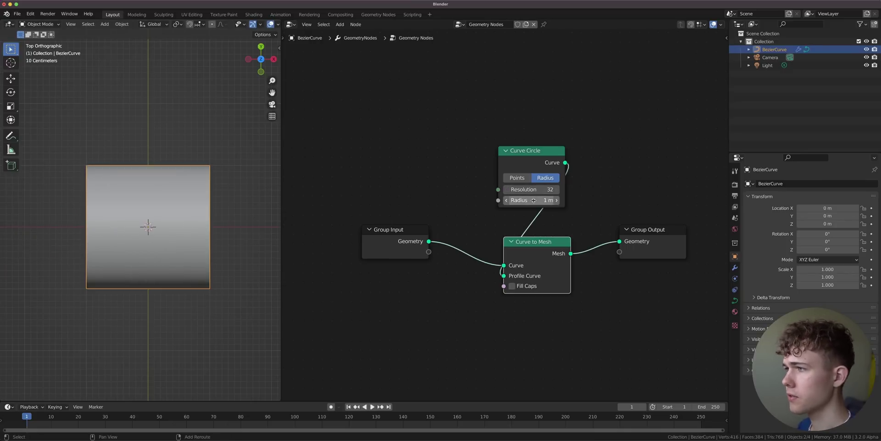
Set the Curve Circle's radius to 0.2 m
left_click_drag(534, 200, 508, 200)
scroll(129, 266, "up", 3)
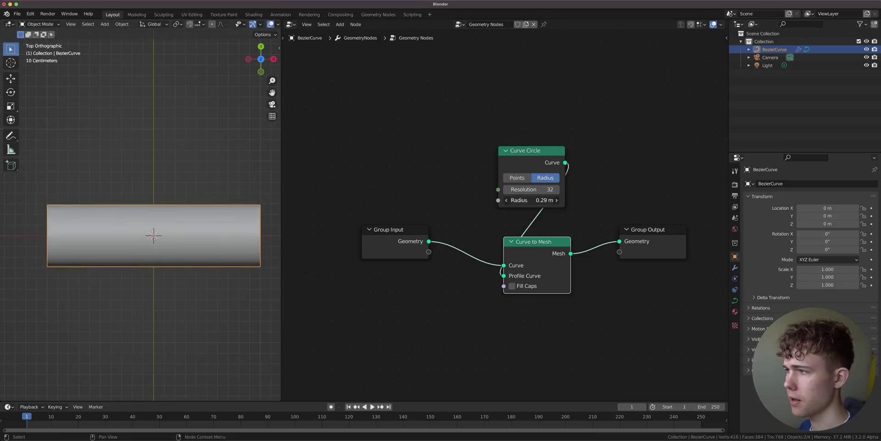
key("Return")
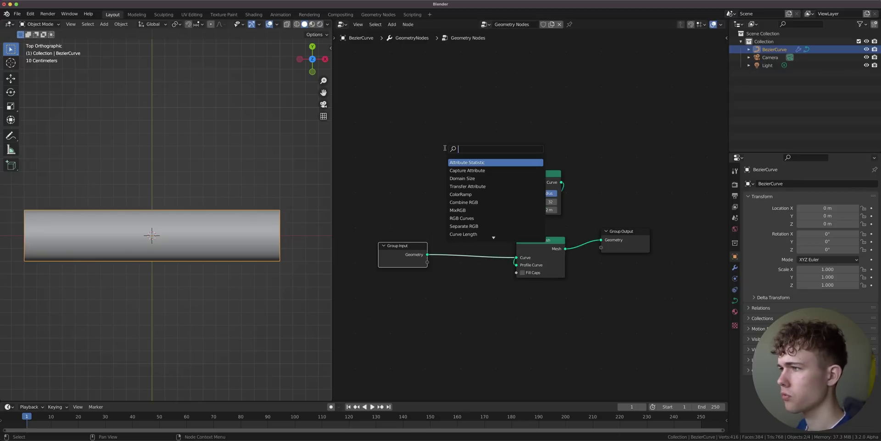
Insert a Set Position node between Curve to Mesh and Group Output, and space the nodes out
key("Escape")
key("shift+a")
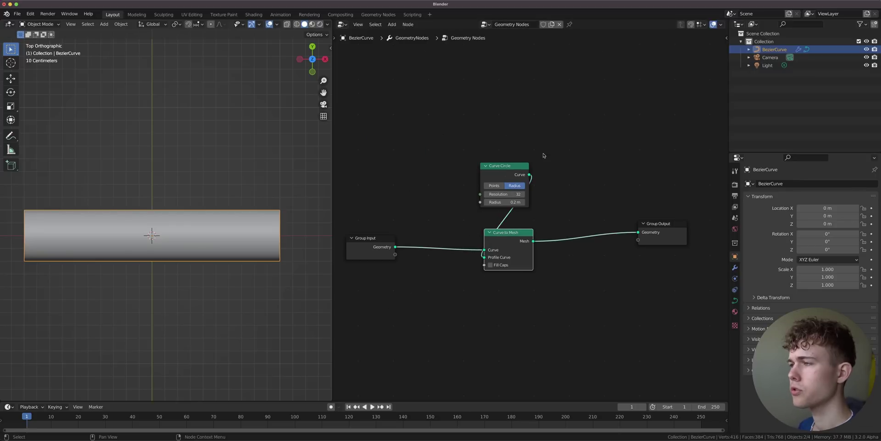
key("shift+a")
left_click(547, 147)
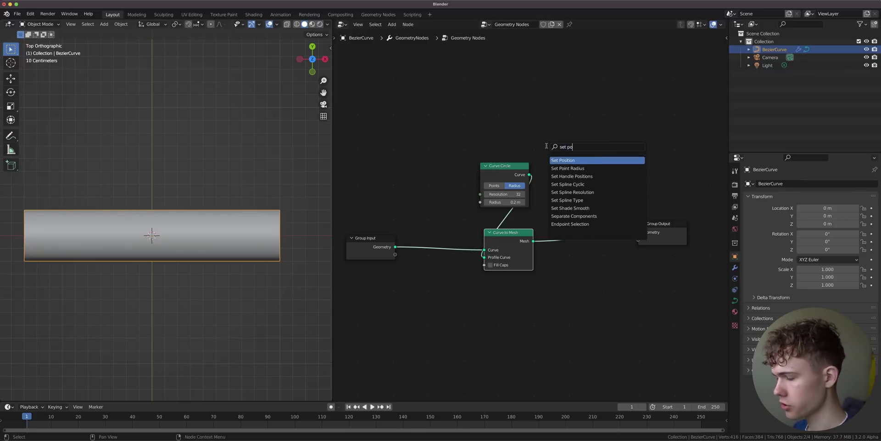
left_click(562, 160)
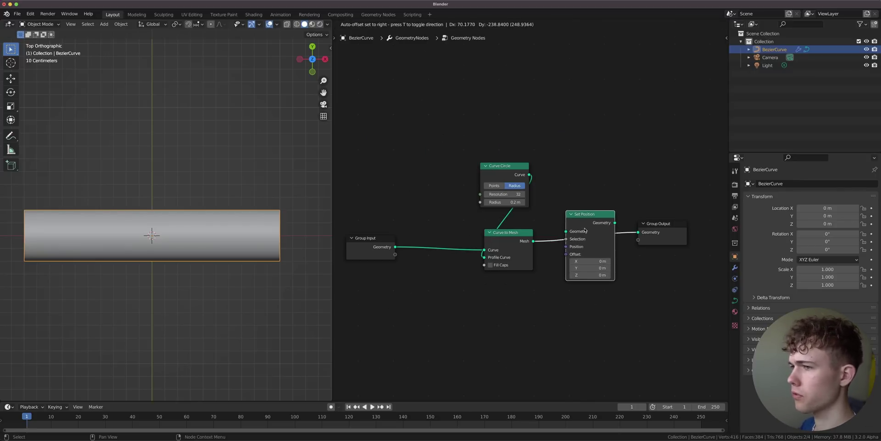
left_click(567, 209)
middle_click_drag(662, 232, 603, 231)
left_click_drag(603, 231, 693, 234)
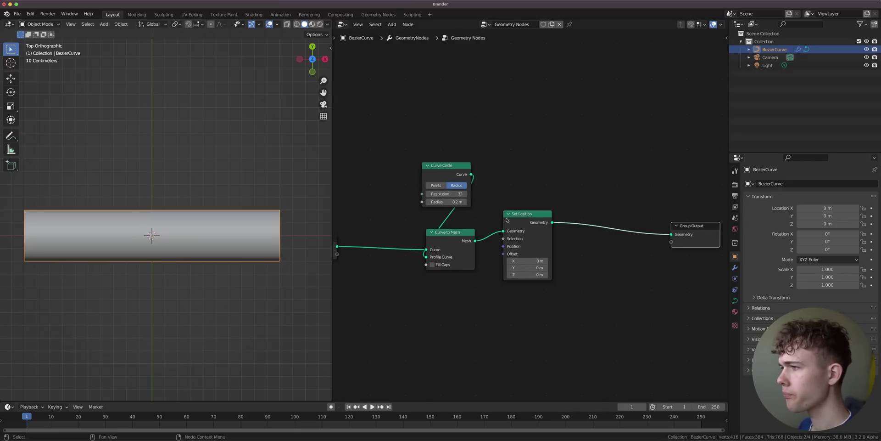
left_click_drag(508, 221, 562, 224)
Add a Noise Texture node and connect its Color output to the Set Position node's Offset
key("shift+a")
left_click(539, 158)
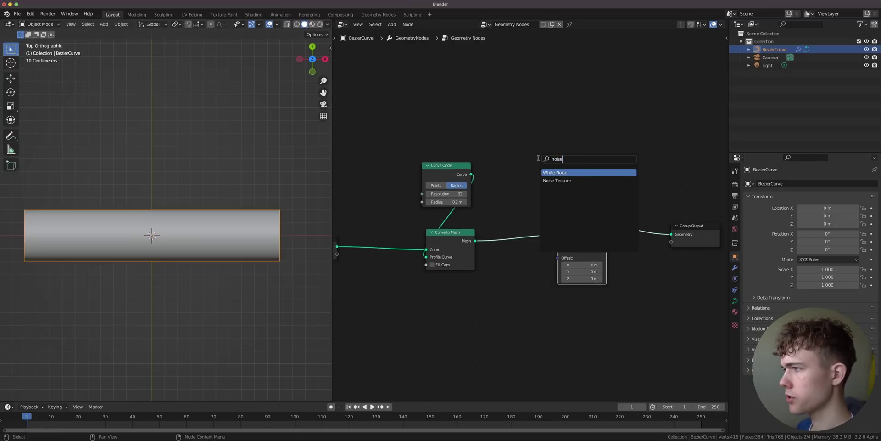
type("noise")
left_click(557, 180)
left_click(607, 103)
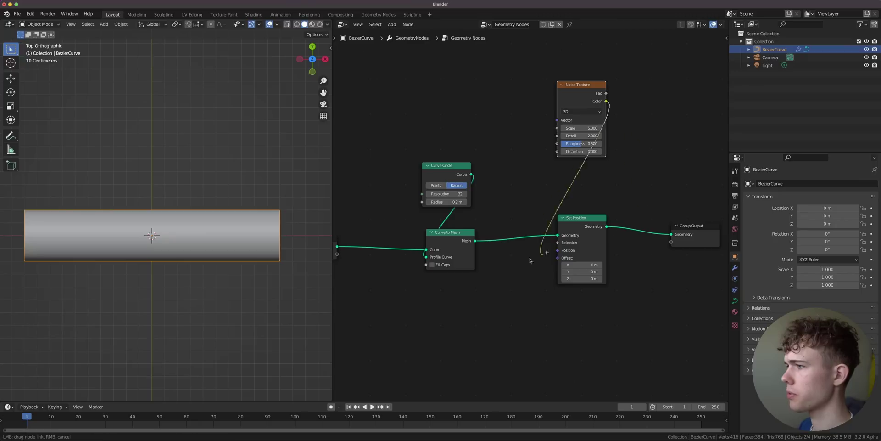
left_click_drag(563, 261, 558, 258)
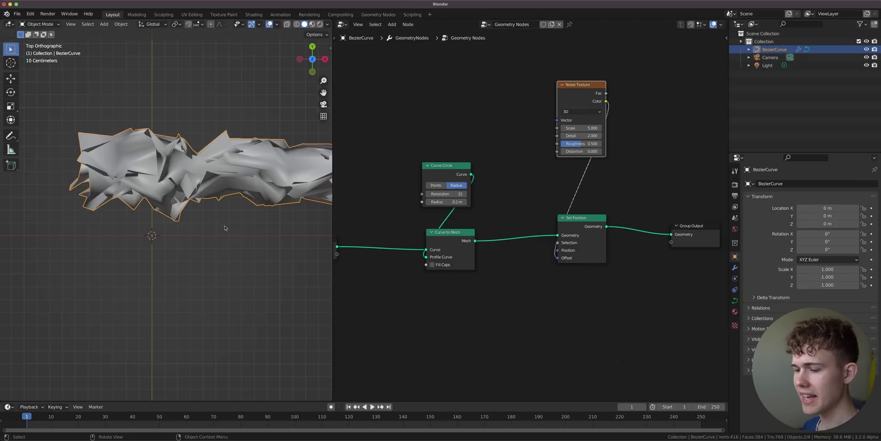
middle_click_drag(225, 231, 210, 246, "shift")
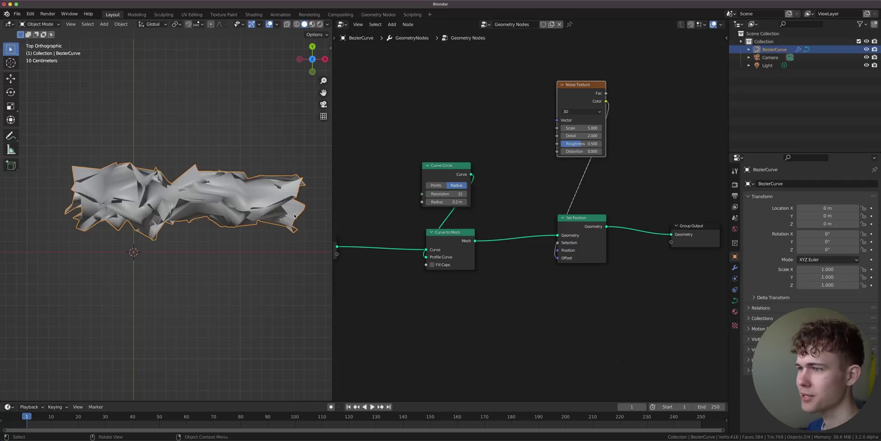
Disconnect the Noise Texture from the Set Position node's Offset
key("shift+a")
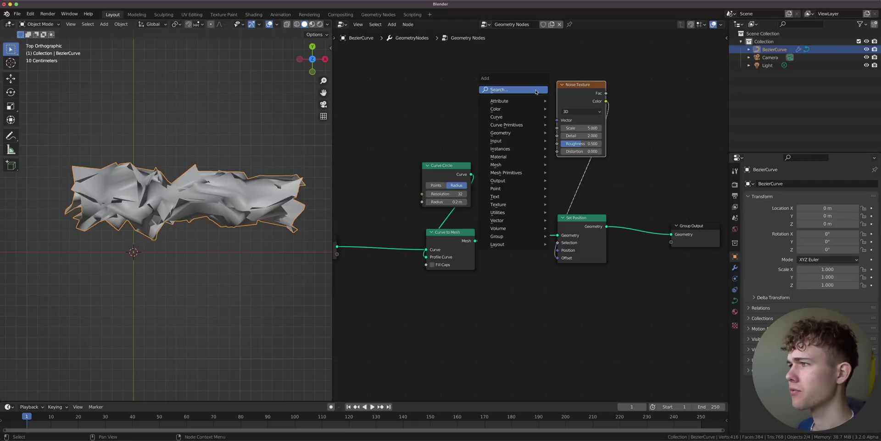
left_click(536, 90)
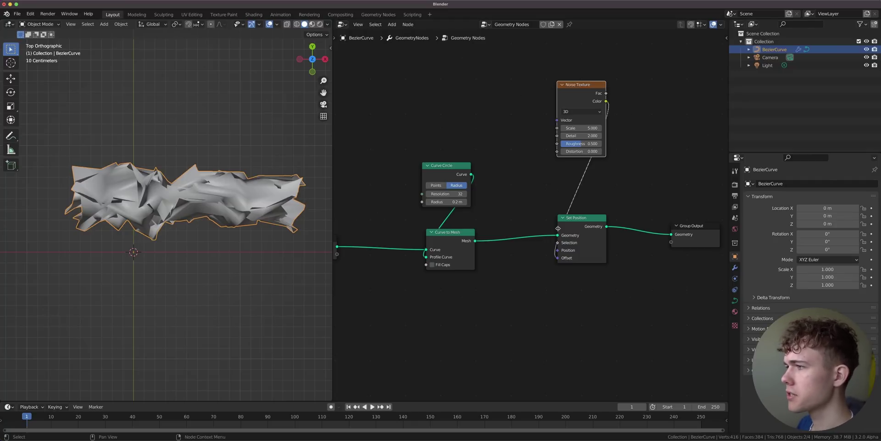
left_click_drag(556, 261, 535, 213)
Insert an Extrude Mesh node between Set Position and Group Output
scroll(187, 268, "up", 3)
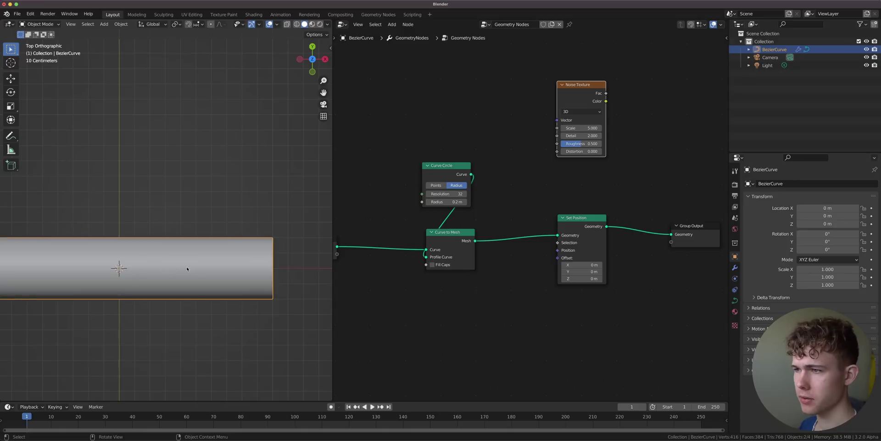
middle_click_drag(186, 268, 162, 144)
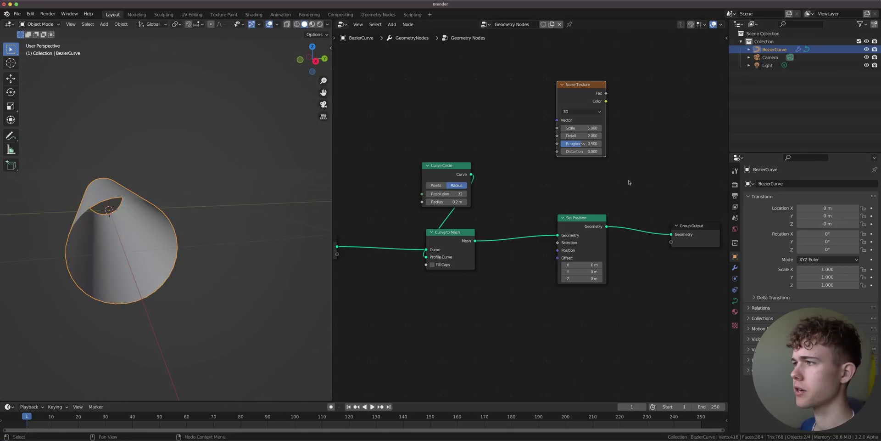
key("shift+a")
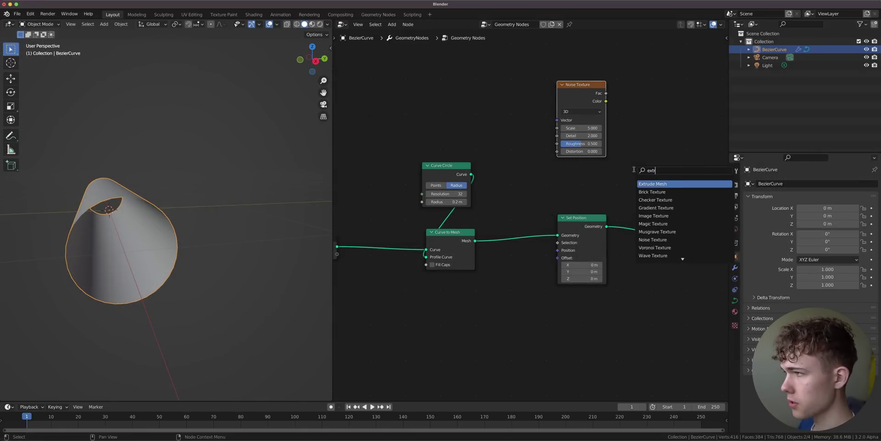
left_click(664, 184)
left_click(664, 214)
middle_click_drag(675, 246, 596, 243)
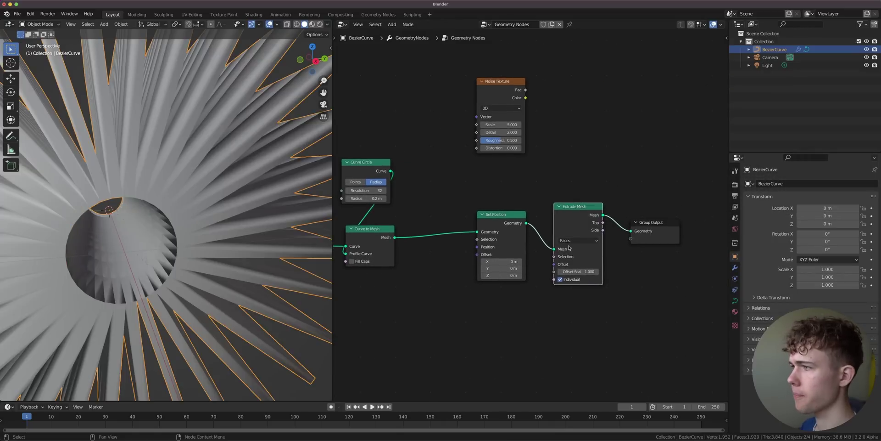
Switch the Extrude Mesh node to Vertices and set its Offset Scale to 0.25
left_click(578, 241)
left_click(568, 248)
middle_click_drag(220, 239, 298, 208)
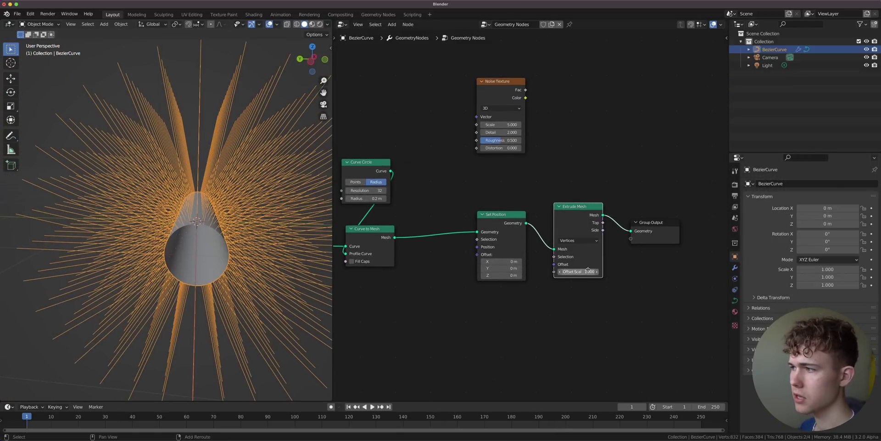
left_click_drag(589, 270, 564, 270)
middle_click_drag(405, 246, 456, 228)
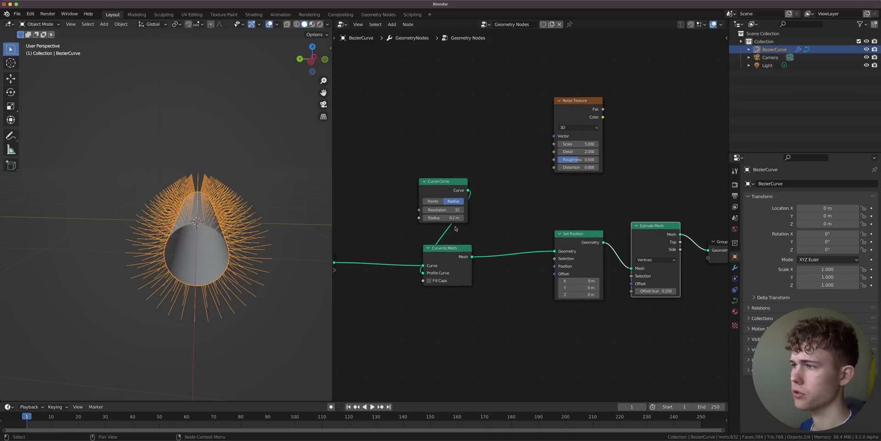
Enable Fill Caps on the Curve to Mesh node and inspect the extruded vertex lines around the tube's end
left_click(435, 280)
middle_click_drag(238, 261, 204, 258)
middle_click_drag(403, 293, 299, 266)
scroll(280, 193, "up", 7)
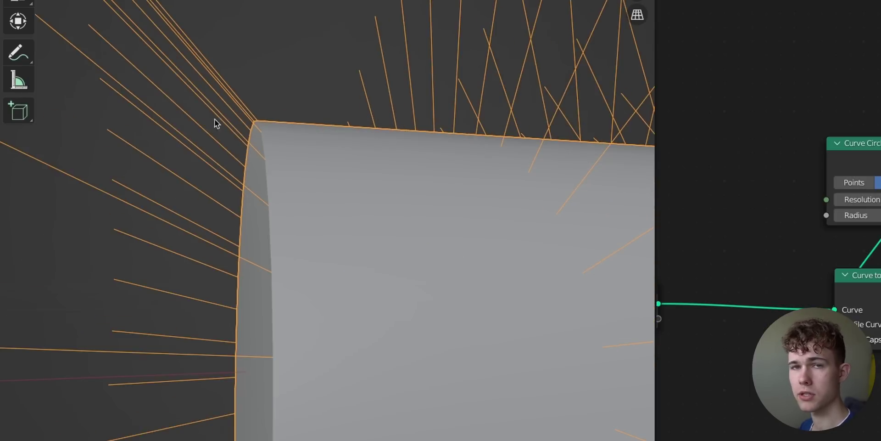
middle_click_drag(214, 119, 423, 200, "ctrl")
Add a Normal node and connect its output to the Set Position node's Offset
type("norm")
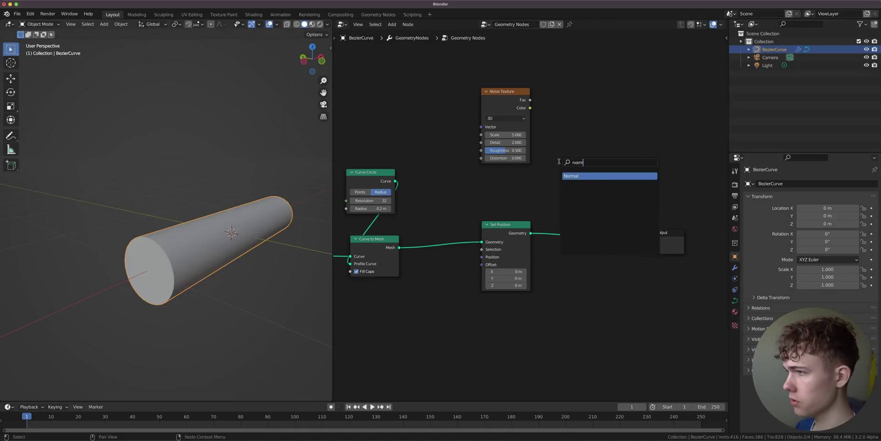
key("Return")
left_click(412, 327)
middle_click_drag(420, 277, 484, 288)
scroll(476, 285, "down", 2)
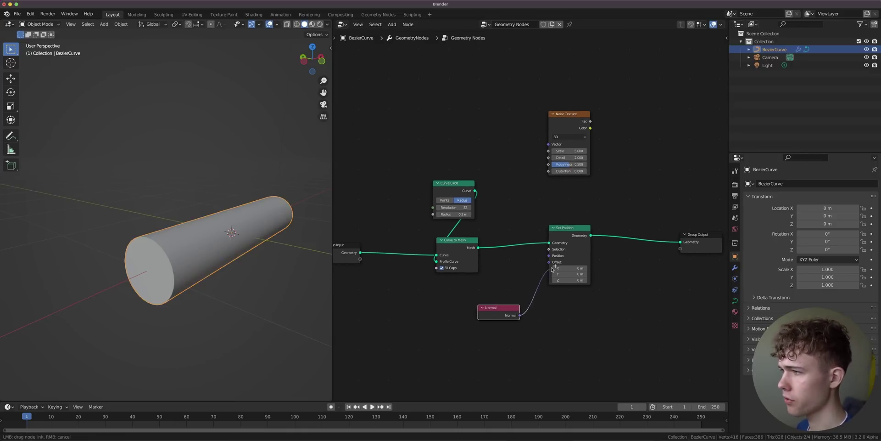
left_click_drag(552, 268, 549, 262)
Turn off Fill Caps on the Curve to Mesh node and inspect the tube's open ends
middle_click_drag(211, 293, 202, 255)
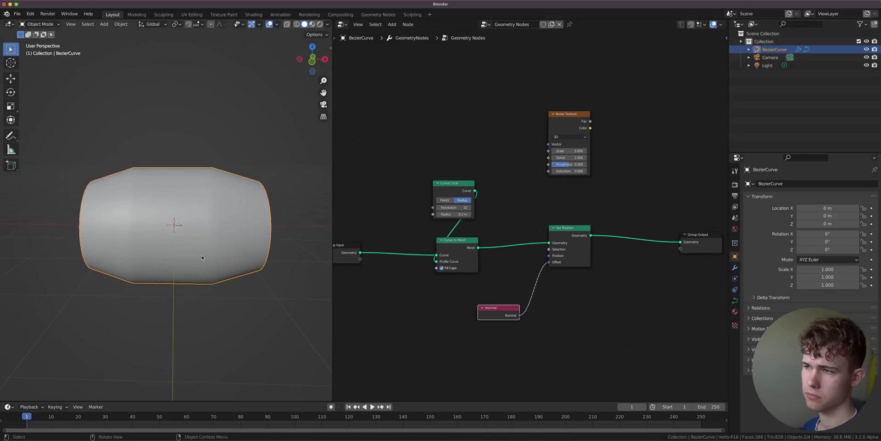
left_click(442, 269)
middle_click_drag(239, 230, 199, 209)
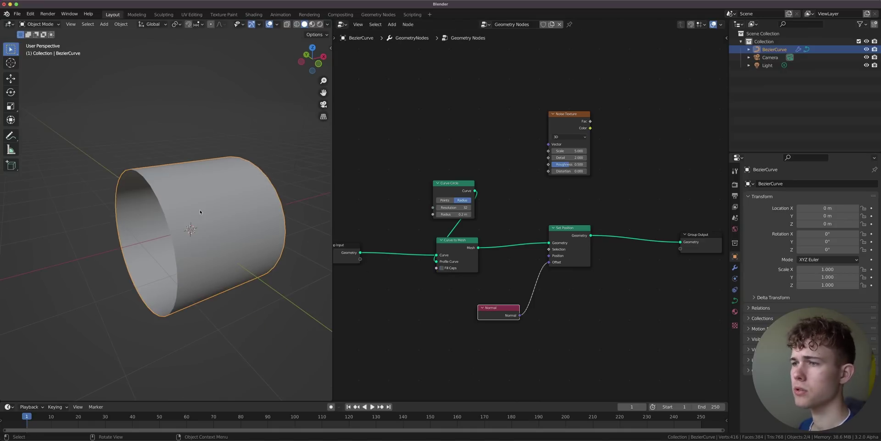
middle_click_drag(172, 237, 229, 222)
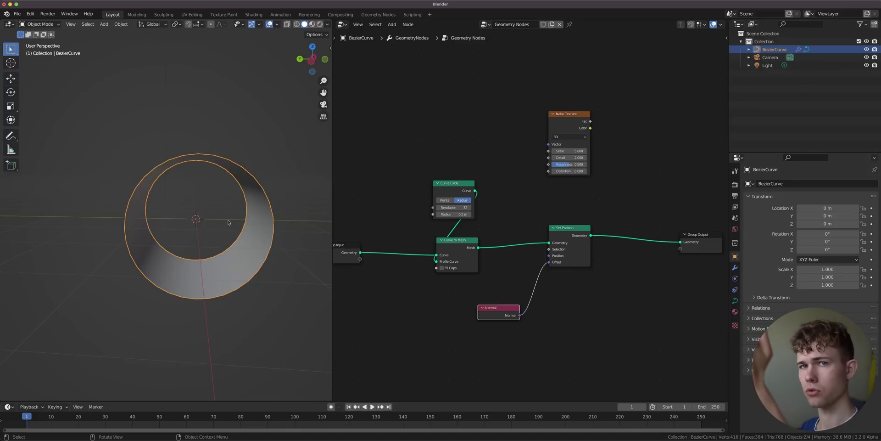
Insert a MixRGB node between Normal and the Set Position Offset, and move Group Input closer to Curve to Mesh
left_click_drag(475, 191, 479, 185)
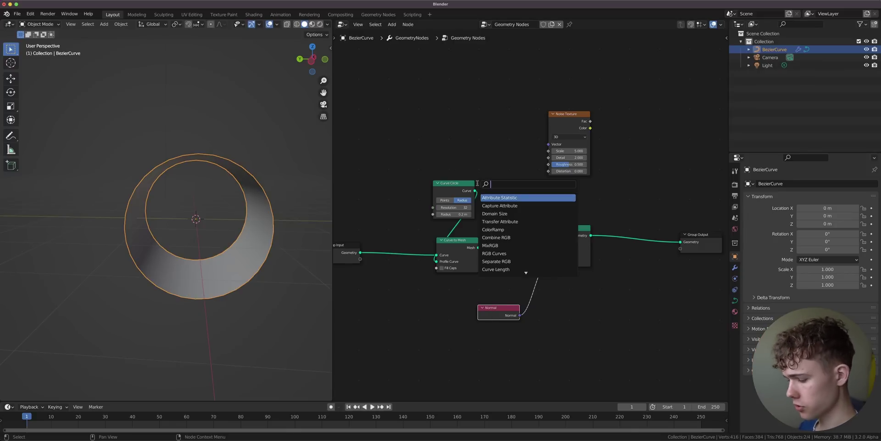
left_click(492, 198)
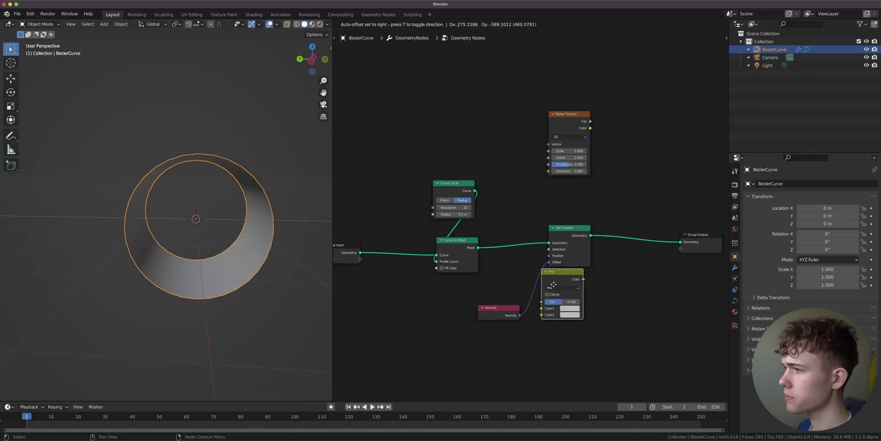
left_click(563, 289)
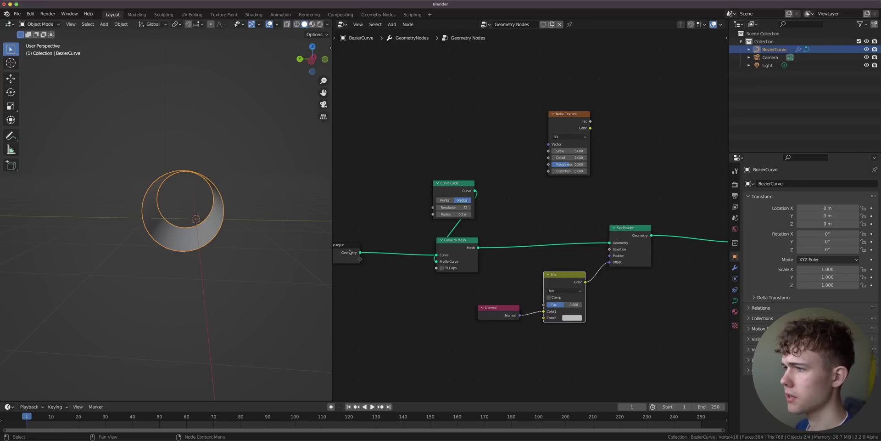
left_click_drag(350, 252, 399, 251)
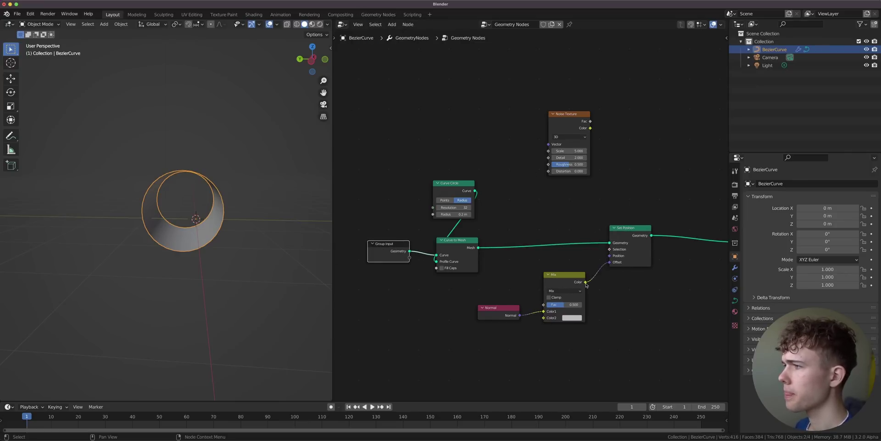
Move the Normal connection to the Mix node's Color2 input and set Fac to 1
scroll(574, 280, "up", 3)
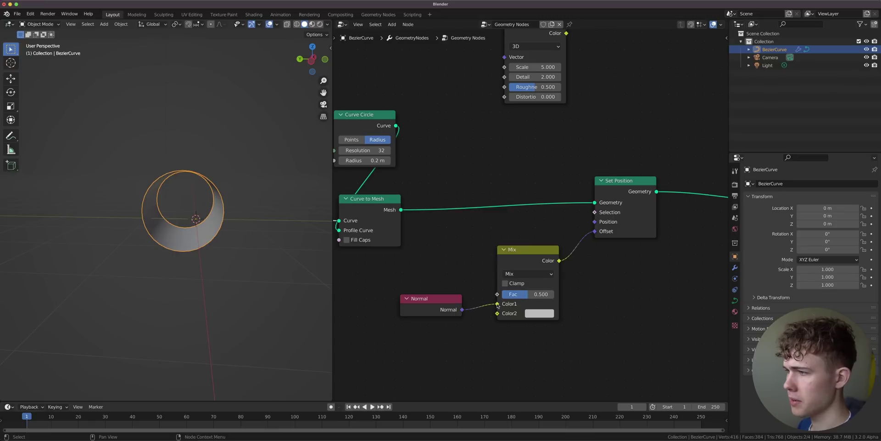
scroll(501, 314, "up", 5)
middle_click_drag(506, 306, 517, 250)
left_click_drag(545, 274, 587, 274)
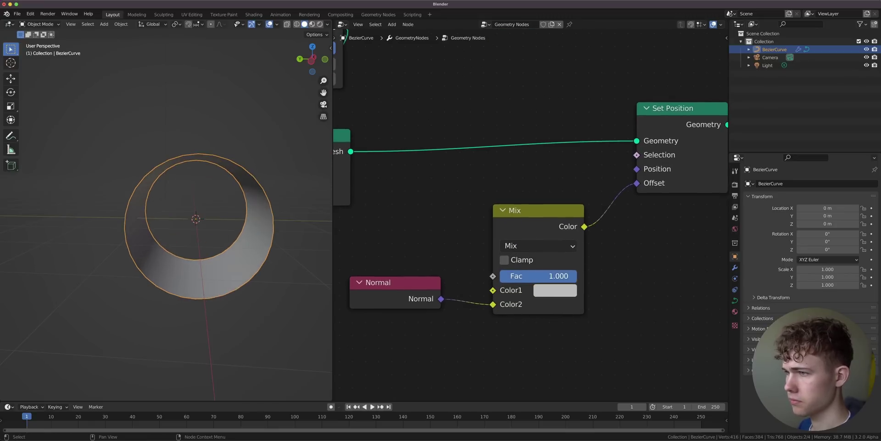
middle_click_drag(220, 258, 227, 245)
Set the Mix node's Color1 to black and its Fac to 0
left_click(545, 293)
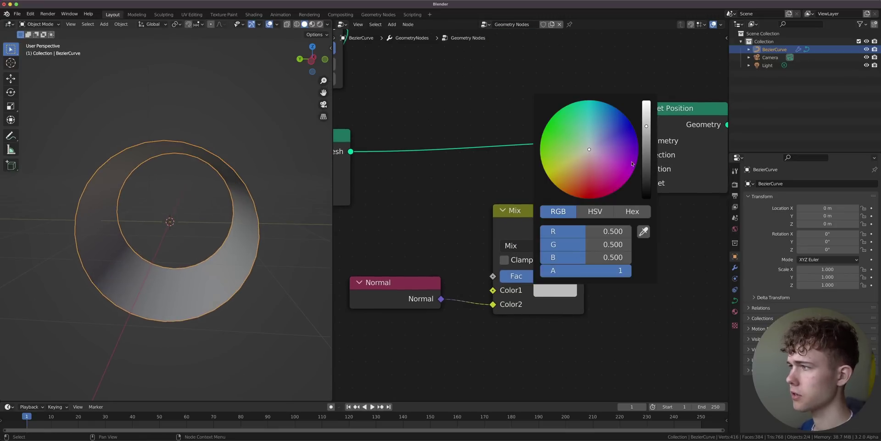
left_click_drag(644, 72, 644, 188)
left_click_drag(528, 275, 487, 276)
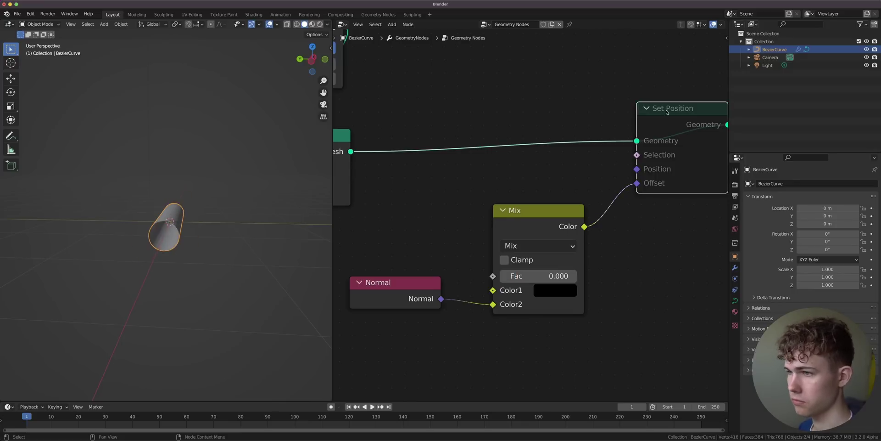
Test the offset by raising the Mix node's Fac to 1, inspecting the tube, and returning Fac to 0
left_click_drag(518, 276, 578, 277)
middle_click_drag(207, 228, 179, 248)
scroll(444, 261, "down", 3)
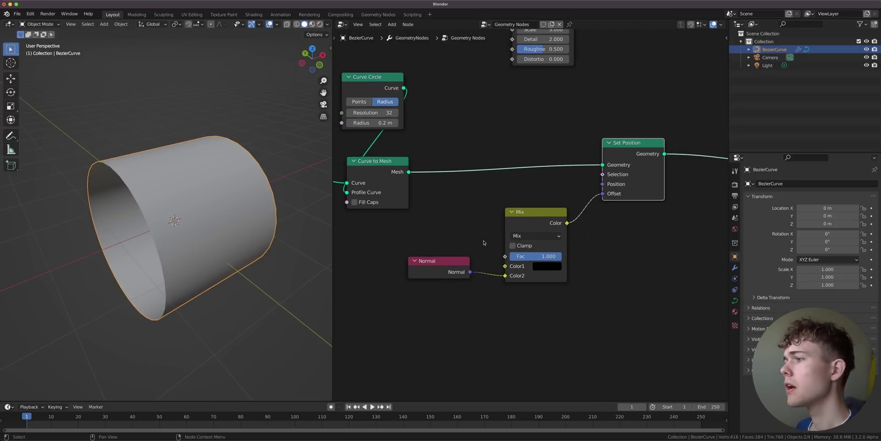
scroll(482, 246, "up", 2)
left_click_drag(556, 271, 494, 260)
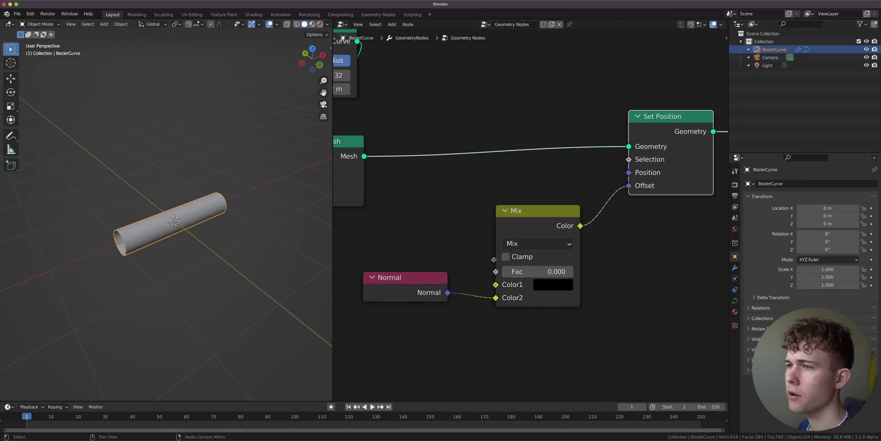
Sketch a wavy annotation line along the tube's upper edge in the top orthographic view
left_click(312, 49)
scroll(220, 192, "up", 1)
middle_click_drag(221, 192, 196, 224, "shift")
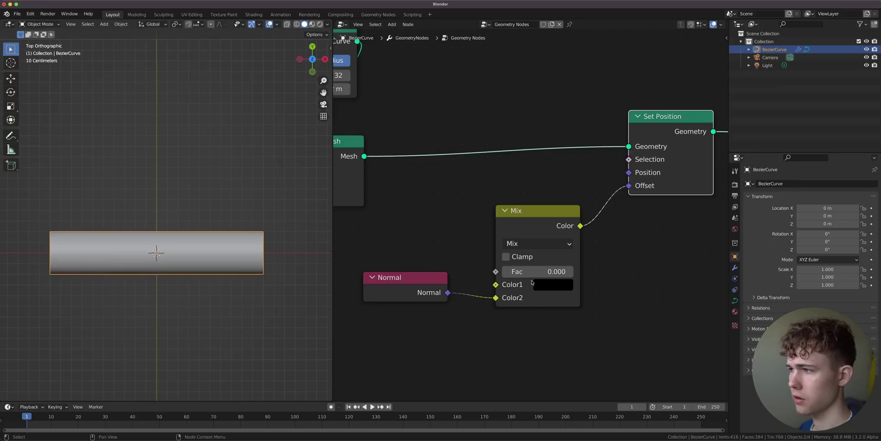
mouse_move(532, 282)
left_mouse_down()
mouse_move(569, 282)
mouse_move(528, 282)
left_mouse_up()
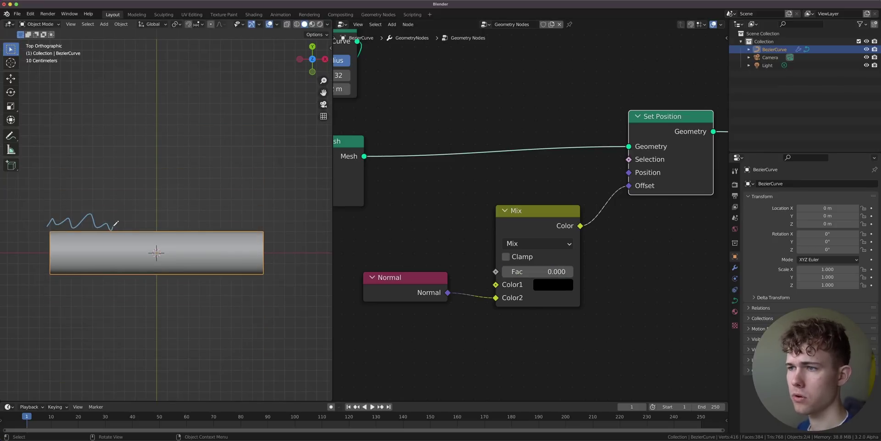
Connect the Noise Texture's Fac output to the Mix node's Fac input
scroll(530, 186, "down", 3)
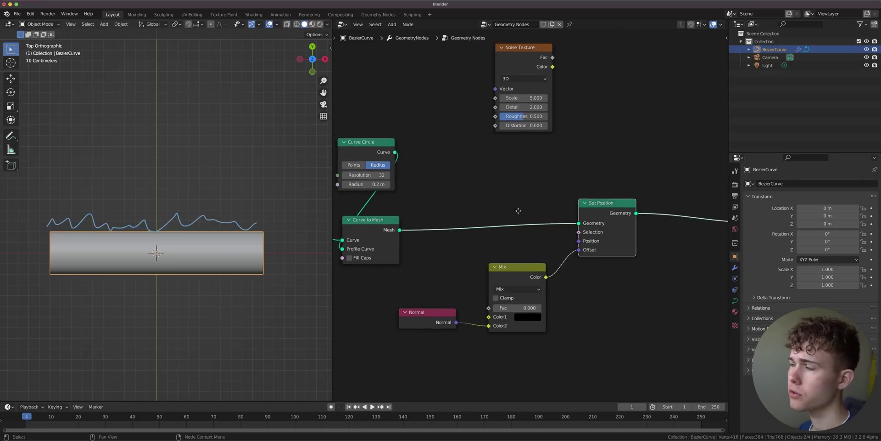
left_click_drag(553, 57, 501, 282)
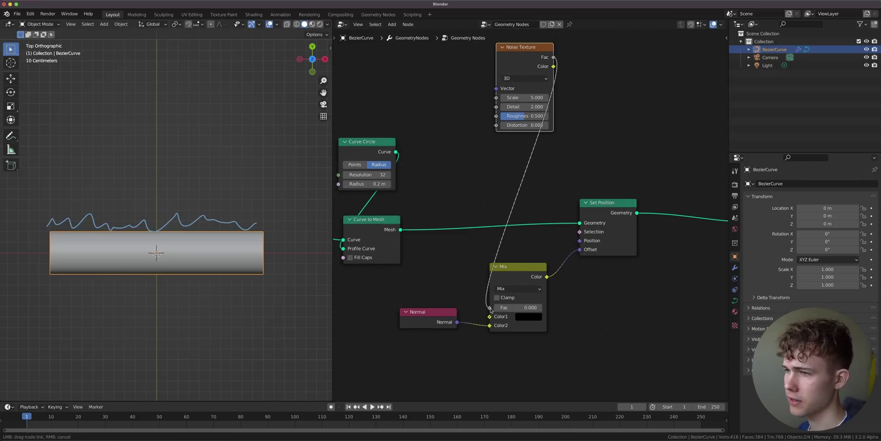
left_click_drag(490, 309, 490, 309)
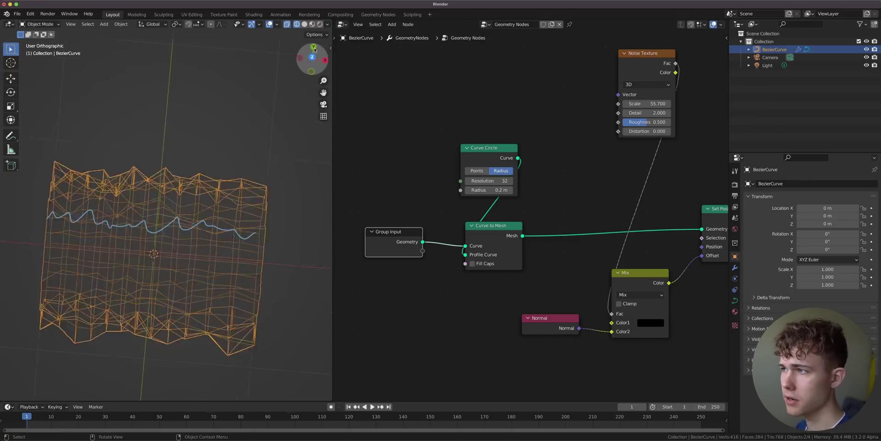
Insert a Set Spline Resolution node between Group Input and Curve to Mesh
key("shift+a")
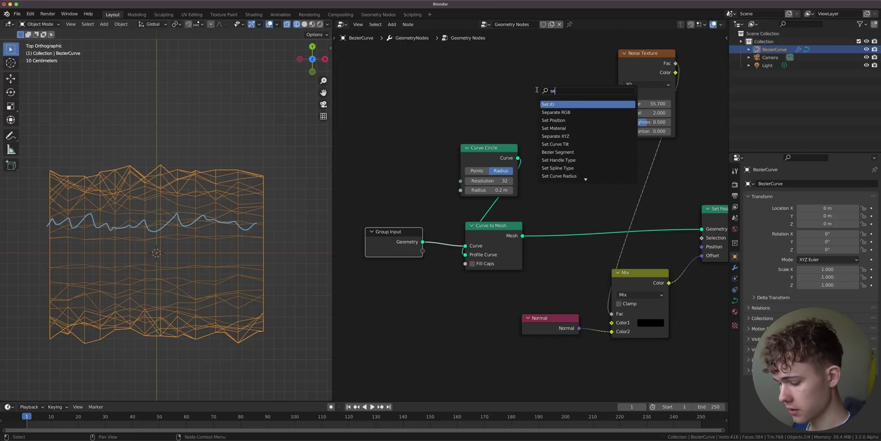
type("t spline")
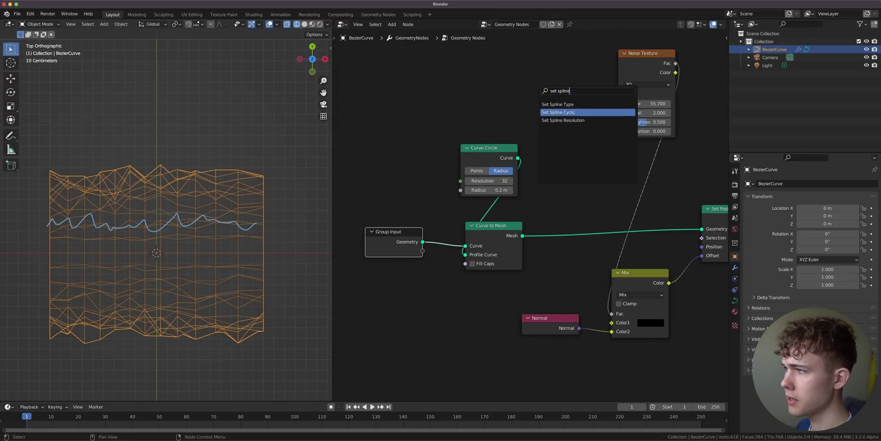
left_click(558, 121)
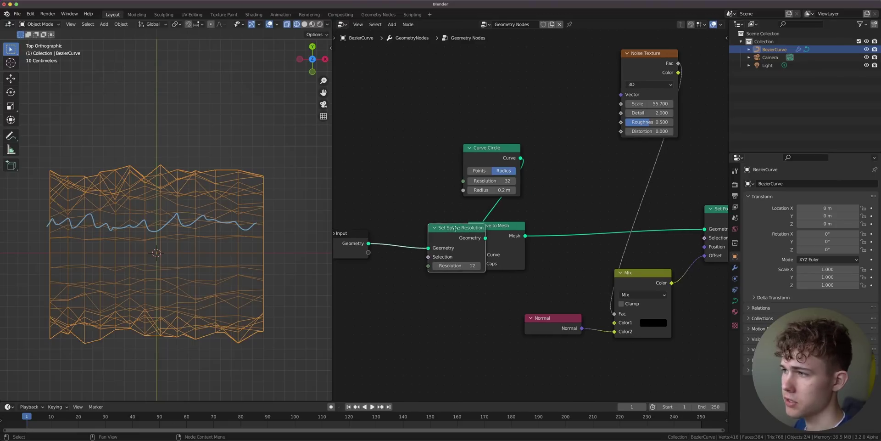
left_click(420, 258)
Set the Set Spline Resolution node's Resolution to 300
mouse_move(412, 266)
left_mouse_down()
mouse_move(459, 266)
mouse_move(412, 266)
left_mouse_up()
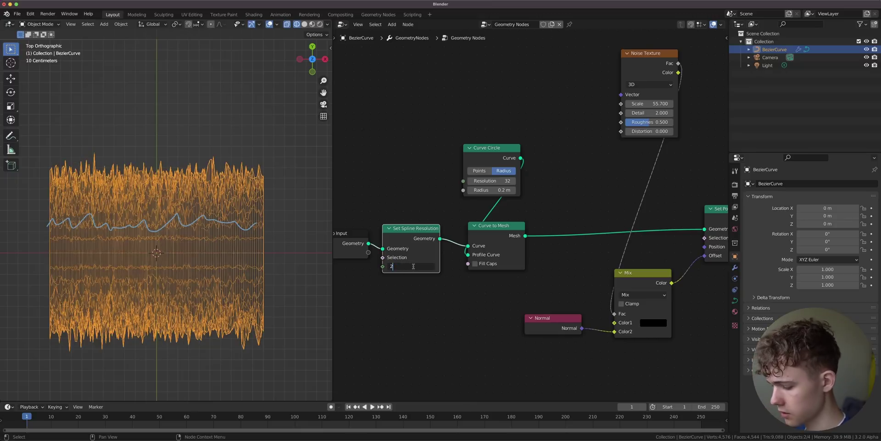
type("300")
key("Return")
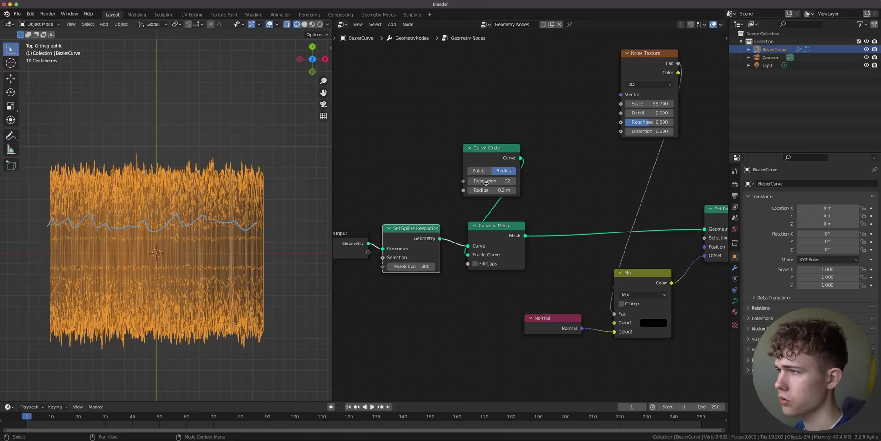
Set the Curve Circle node's Resolution to 64
scroll(490, 180, "up", 8)
middle_click_drag(285, 211, 179, 120)
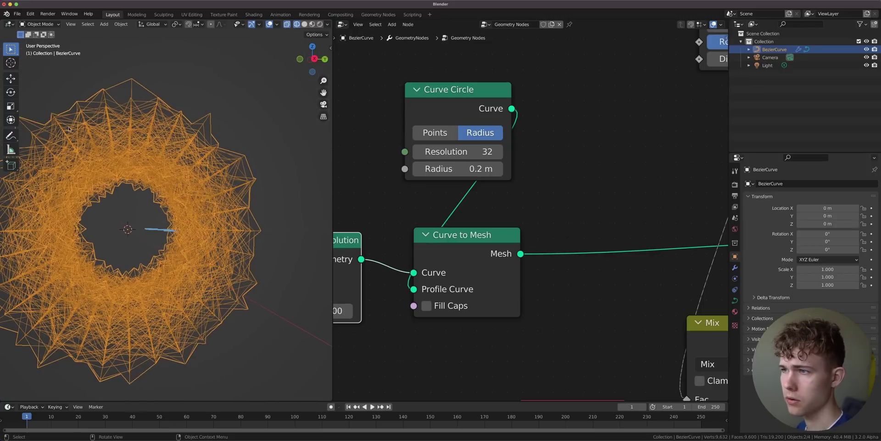
left_click(478, 153)
type("6")
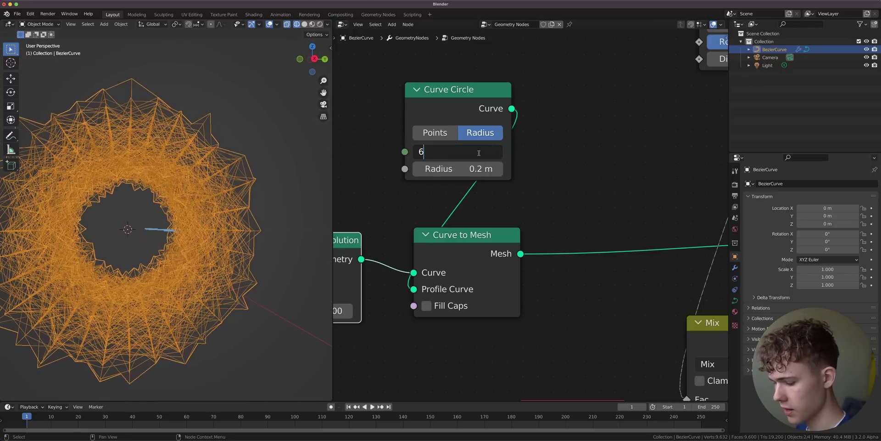
type("4")
key("Return")
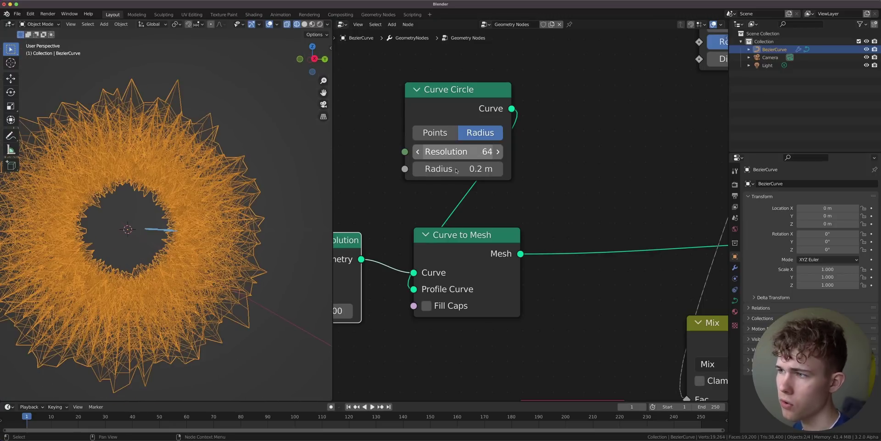
Show the tube from the top in solid shading and set the Noise Texture's Scale to 4.4
left_click(313, 46)
key("z")
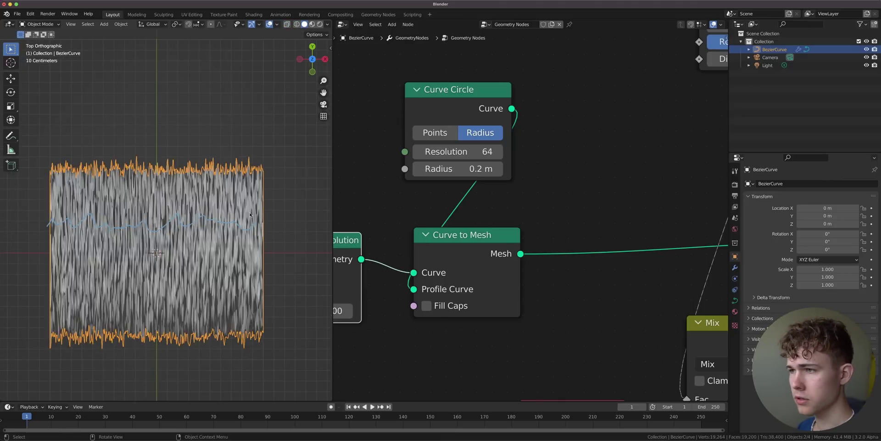
left_click(292, 230)
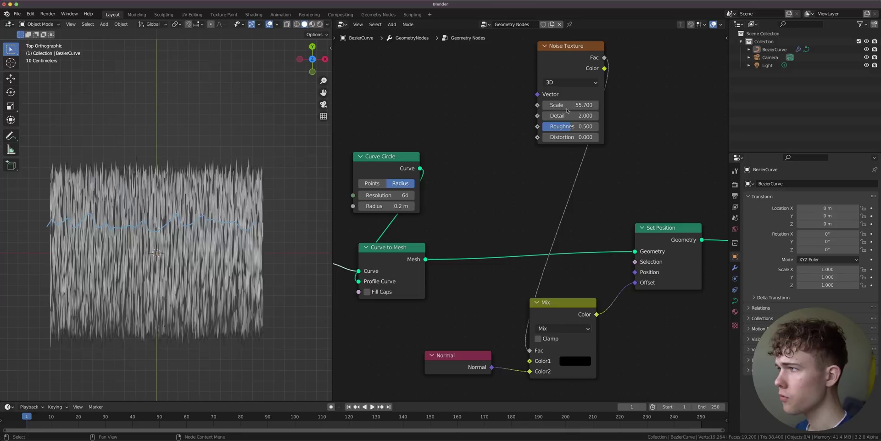
left_click_drag(571, 104, 541, 105)
Try bending the tube by moving the curve's end control point upward to test how the noise displacement reacts
left_click(220, 261)
key("Tab")
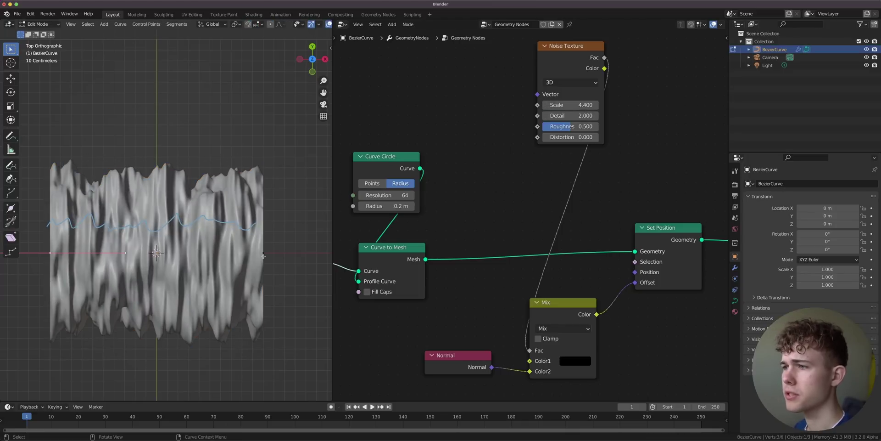
scroll(219, 261, "down", 3)
key("g")
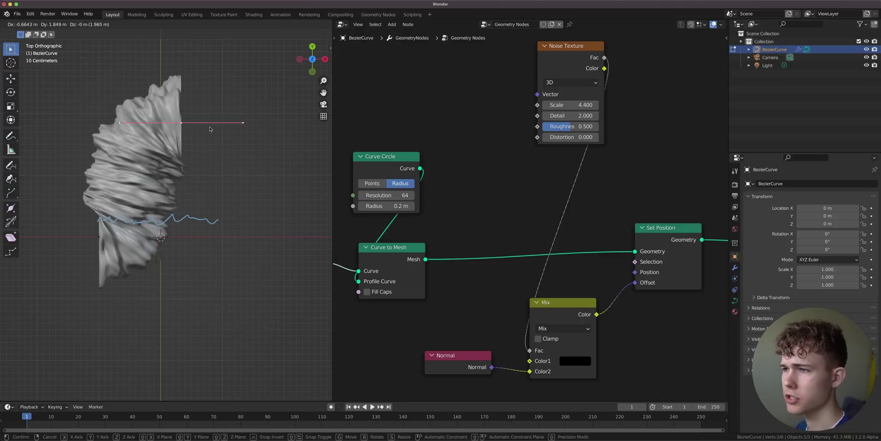
right_click(246, 256)
key("Tab")
scroll(246, 257, "up", 2)
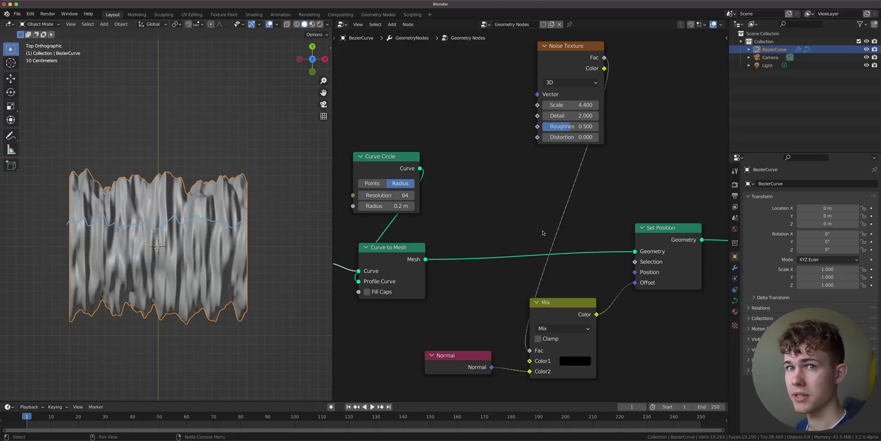
Add a Position node and connect it to the Noise Texture's Vector input
scroll(543, 233, "up", 5)
key("shift+a")
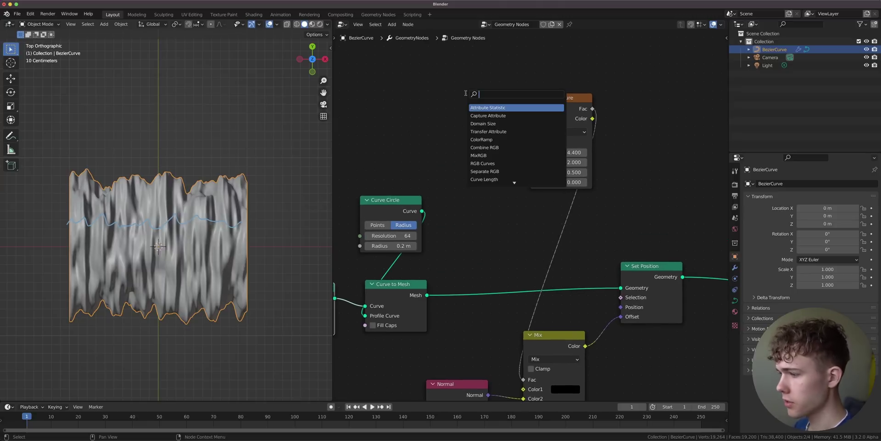
type("po")
key("Return")
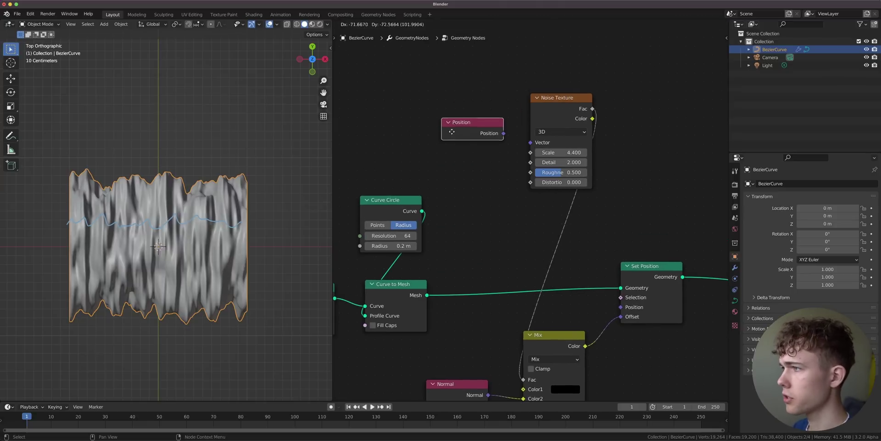
left_click(478, 135)
left_click_drag(501, 140, 530, 144)
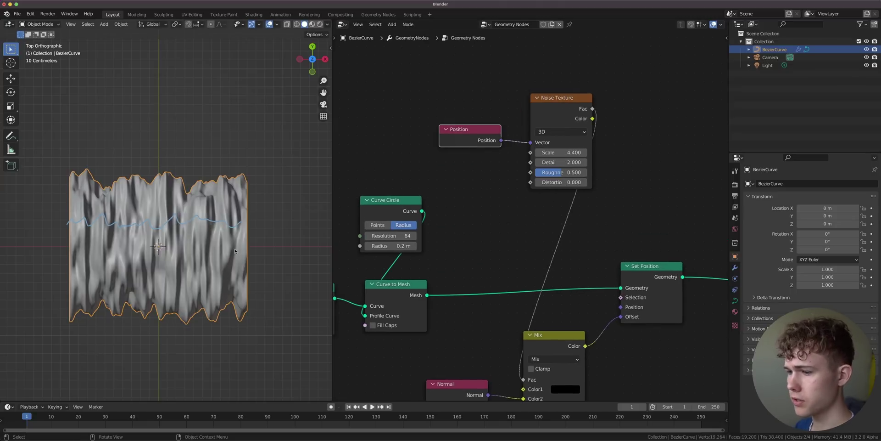
Try moving the curve's end point again with the Position node driving the noise
key("Tab")
key("g")
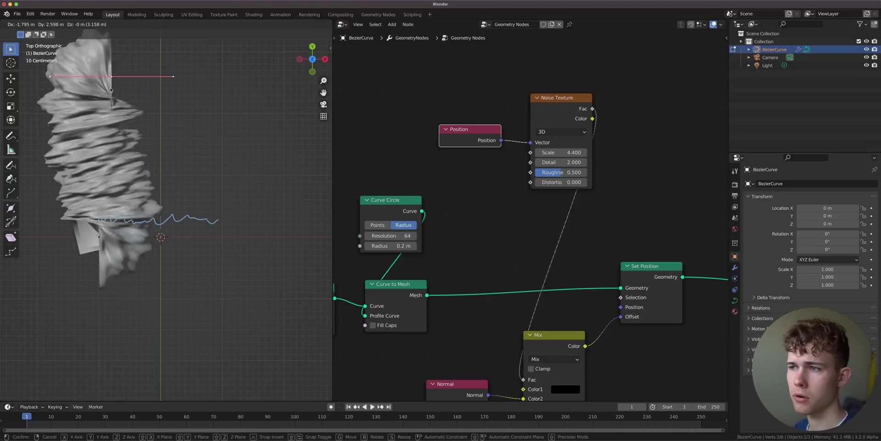
key("Escape")
key("Tab")
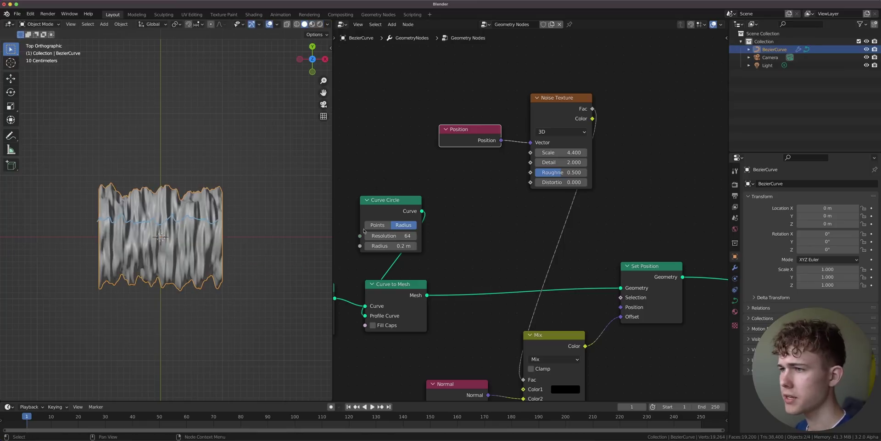
Replace the Position node with an Index node connected to the Noise Texture's Vector input
key("x")
key("shift+a")
left_click(453, 123)
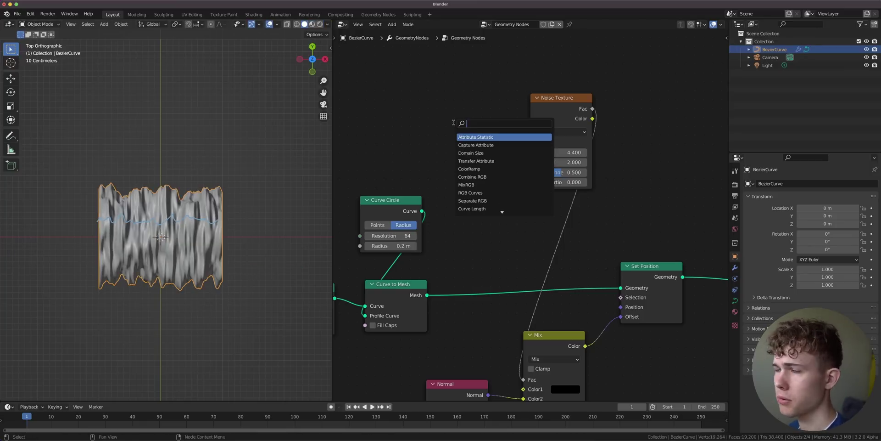
type("index")
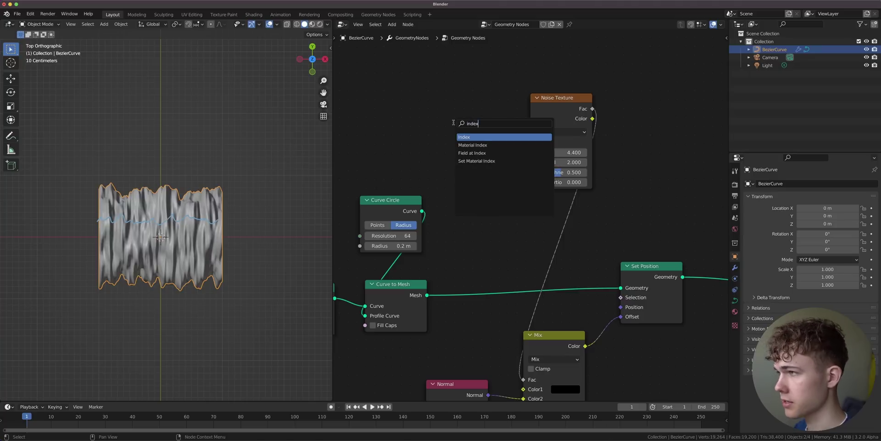
left_click(510, 137)
left_click(486, 145)
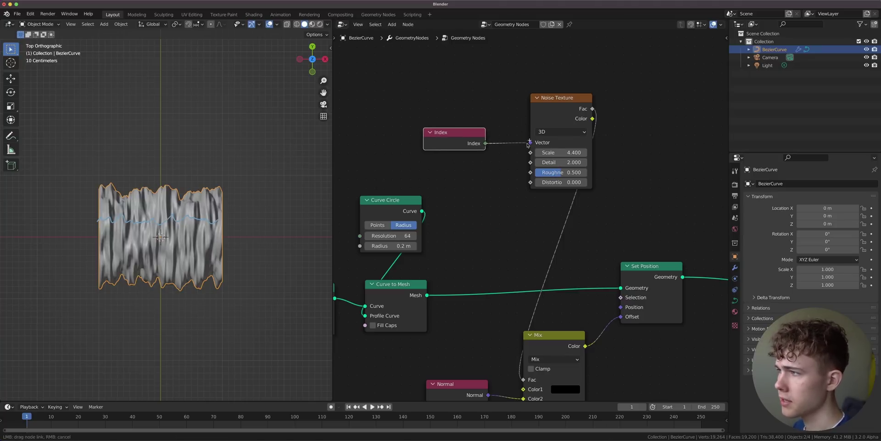
left_click_drag(528, 146, 531, 143)
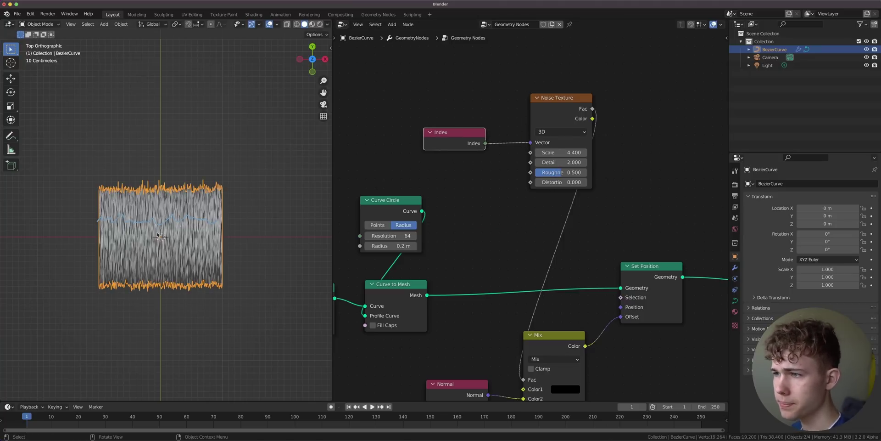
Display the tube in wireframe shading and examine its vertices and scene vertex count, ending in the top view
scroll(166, 223, "up", 4)
key("z")
left_click(137, 240)
scroll(156, 242, "up", 1)
mouse_move(2, 280)
middle_mouse_down("shift")
mouse_move(104, 247)
mouse_move(194, 164)
middle_mouse_up("shift")
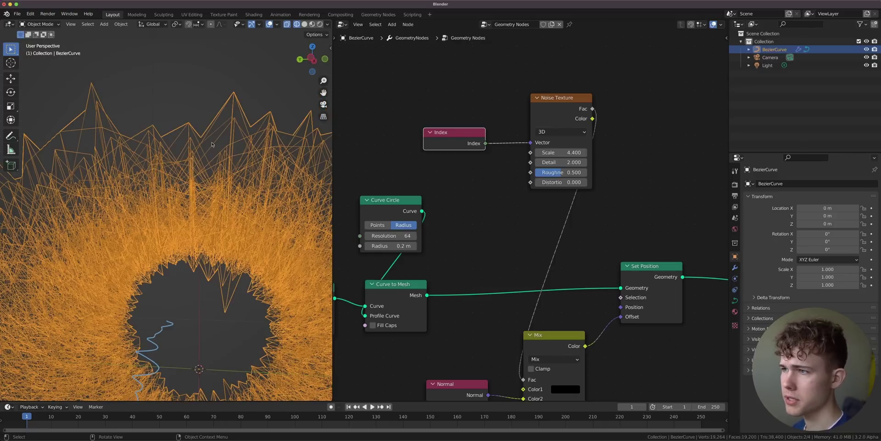
middle_click_drag(100, 101, 257, 230)
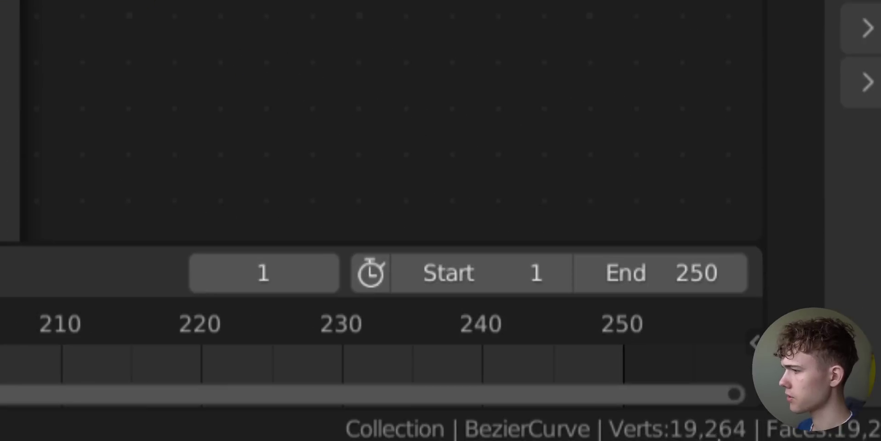
mouse_move(720, 440)
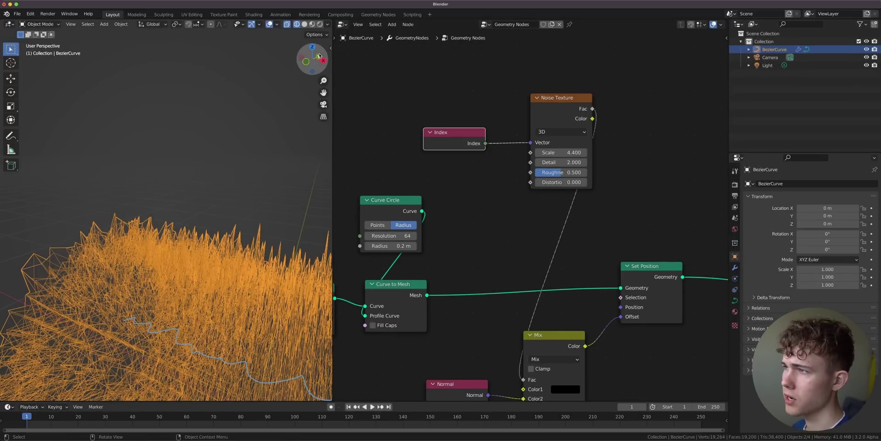
left_click(312, 46)
scroll(183, 224, "up", 3)
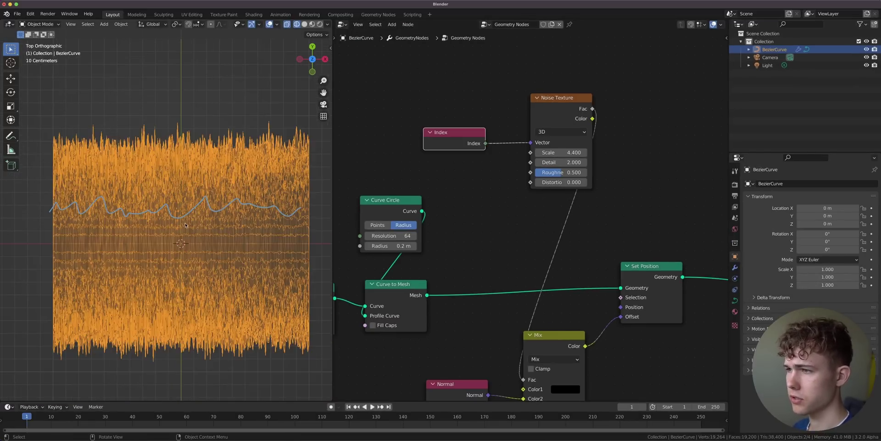
Insert a Map Range node on the link between Index and Noise Texture and move the Noise Texture aside
key("shift+a")
left_click(481, 76)
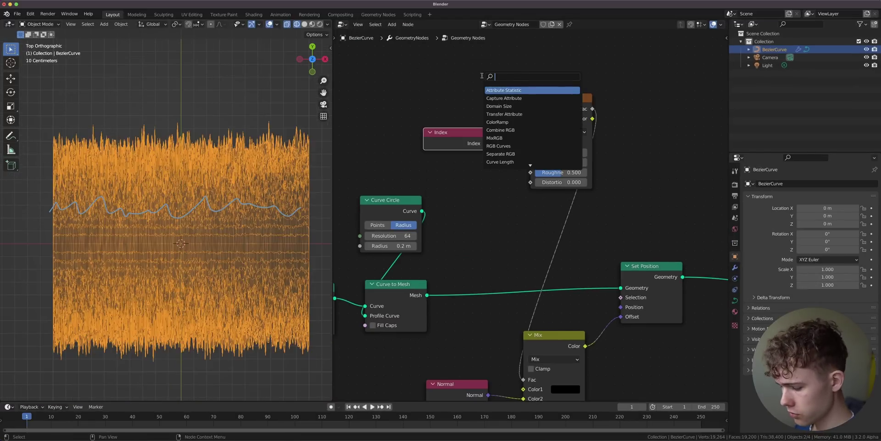
type("map")
left_click(494, 89)
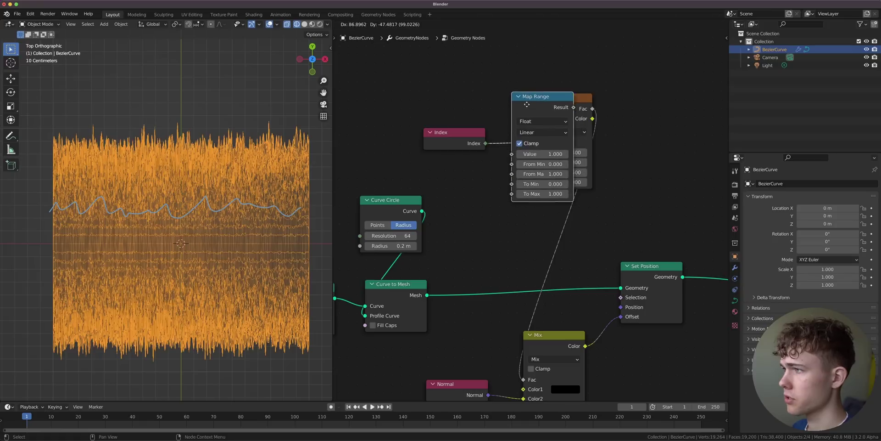
left_click(505, 109)
left_click_drag(566, 100, 597, 101)
scroll(503, 239, "down", 2)
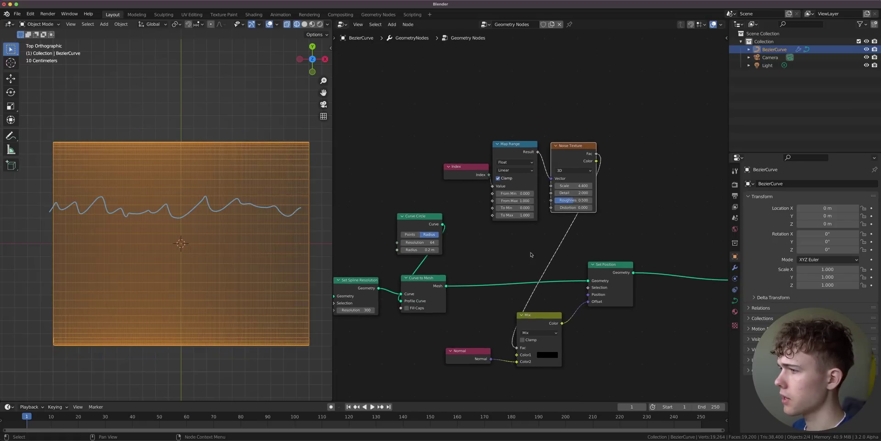
Set the Map Range node's From Max to 19000
scroll(513, 208, "up", 2)
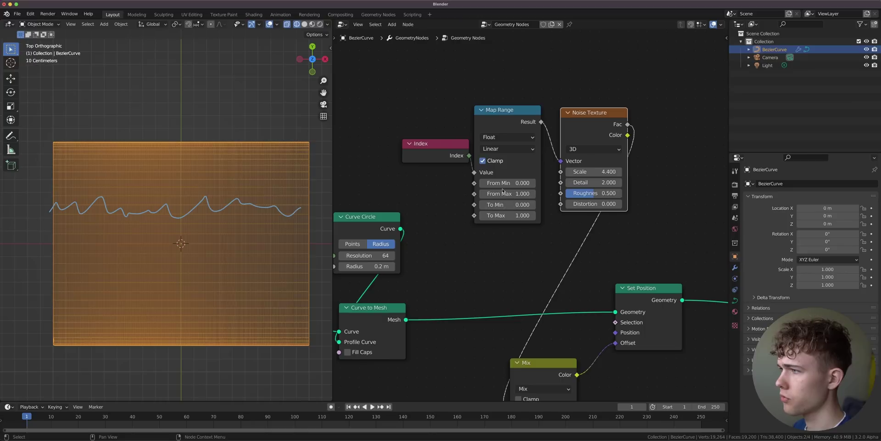
left_click(506, 193)
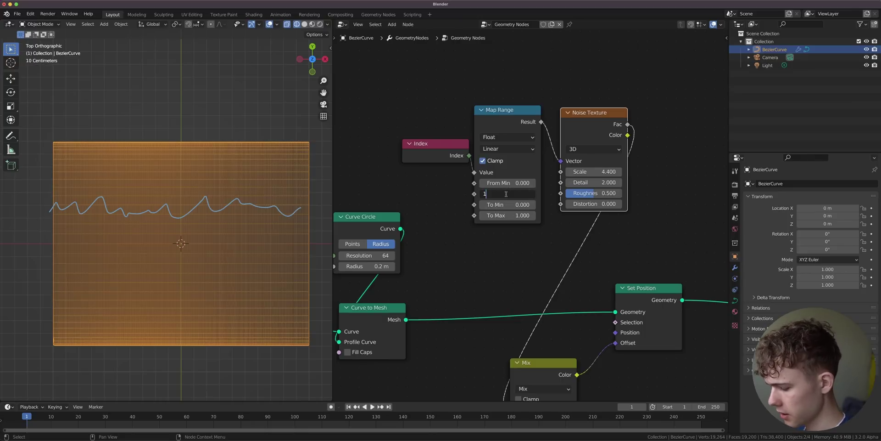
key("Return")
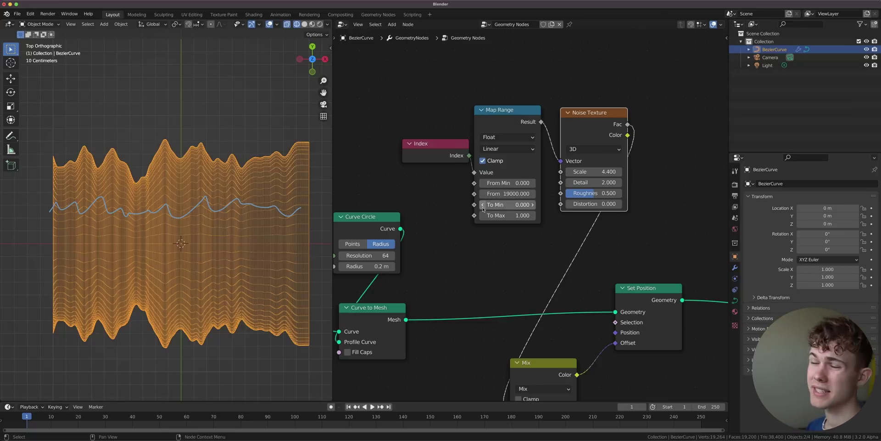
Move the Index node away from Map Range and add an Attribute Statistic node above Map Range
scroll(483, 209, "down", 4)
middle_click_drag(472, 196, 488, 218)
left_click_drag(479, 188, 442, 171)
key("shift+a")
type("statis")
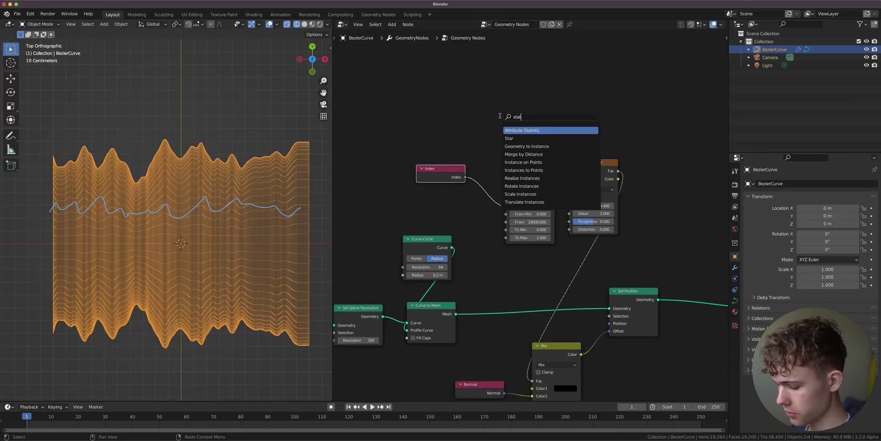
left_click(527, 130)
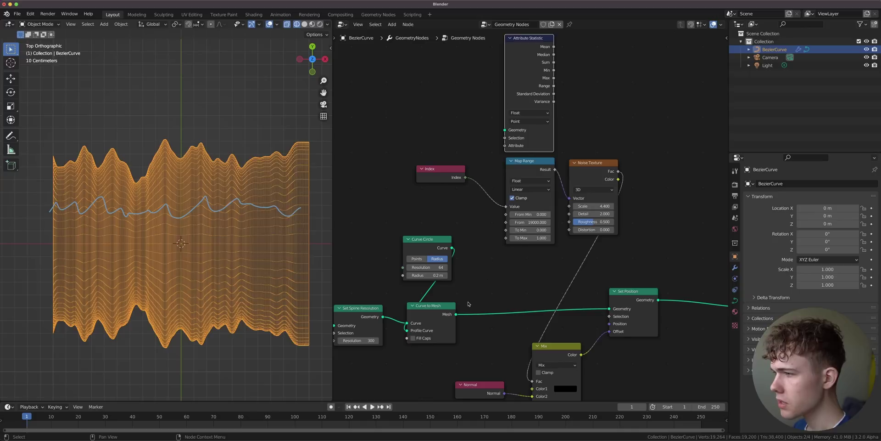
Connect Curve to Mesh's Mesh output to Attribute Statistic's Geometry and the Index output to its Attribute input
mouse_move(456, 316)
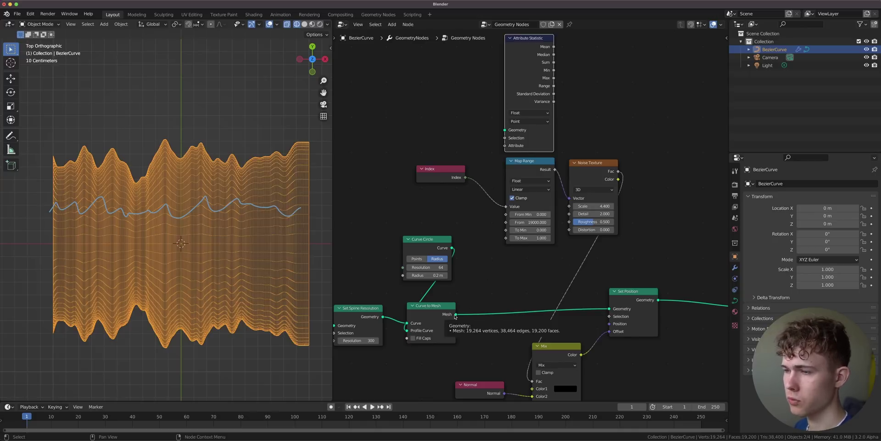
left_click_drag(455, 316, 506, 130)
scroll(469, 183, "up", 3)
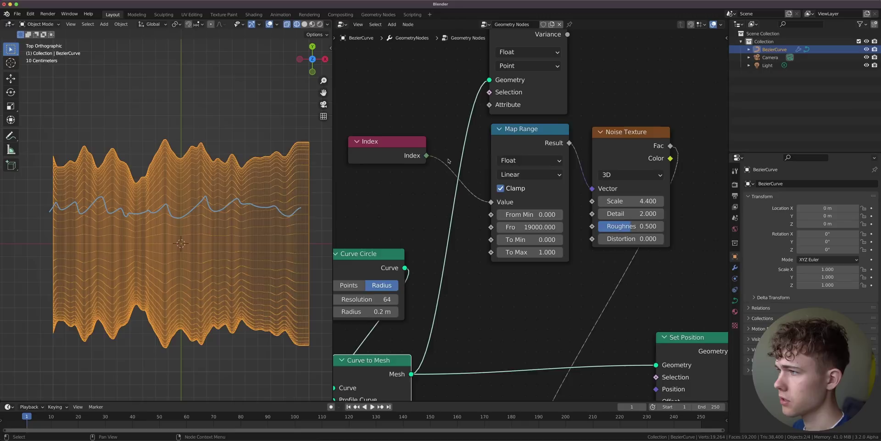
left_click_drag(445, 201, 508, 152)
Space out the Index and Attribute Statistic nodes and connect Attribute Statistic's Max to Map Range's From Max
scroll(509, 151, "down", 5)
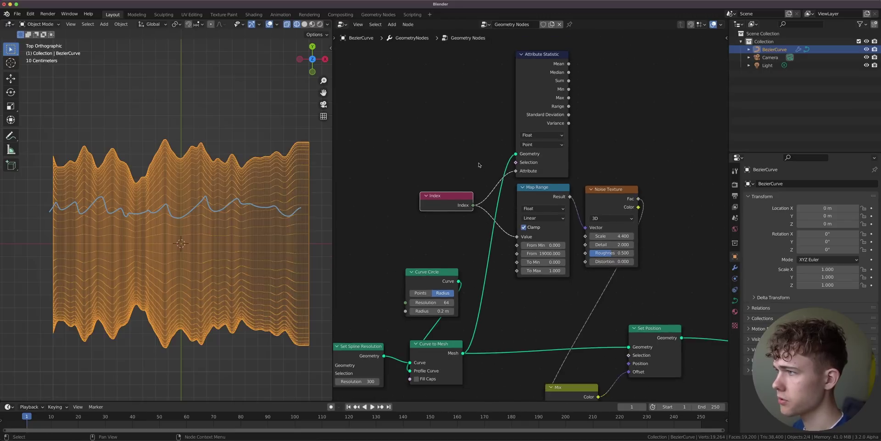
middle_click_drag(478, 166, 475, 205)
left_click_drag(443, 235, 391, 205)
left_click(534, 109)
left_click_drag(534, 109, 515, 86)
scroll(490, 87, "up", 2)
left_click_drag(545, 275, 511, 335)
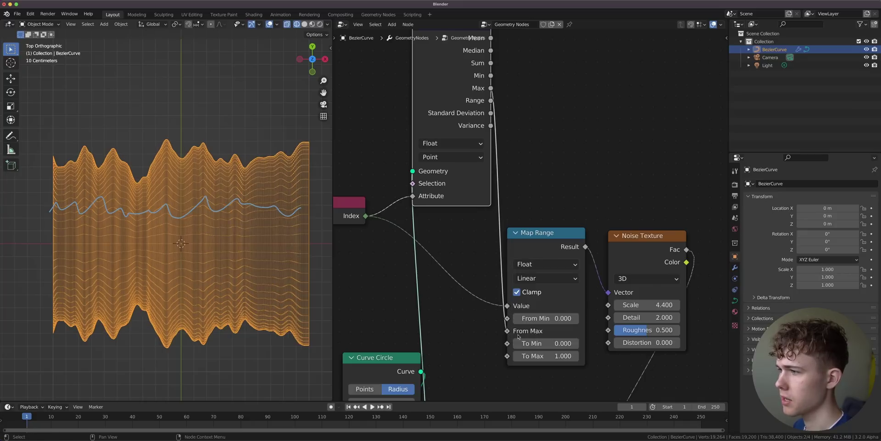
Collapse the Attribute Statistic node
scroll(441, 55, "down", 2)
key("h")
scroll(451, 134, "up", 1)
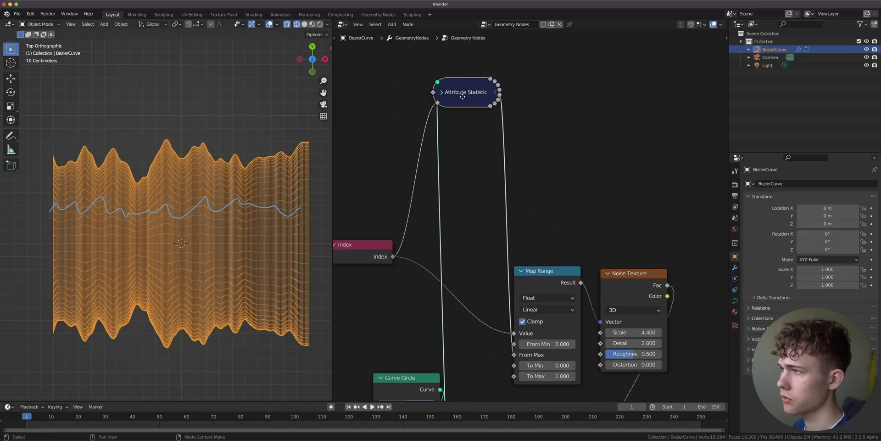
Test lowering the spline Resolution with From Max linked, and unlink From Max to compare the noise while raising the Resolution
scroll(474, 250, "down", 5)
middle_click_drag(461, 280, 516, 136)
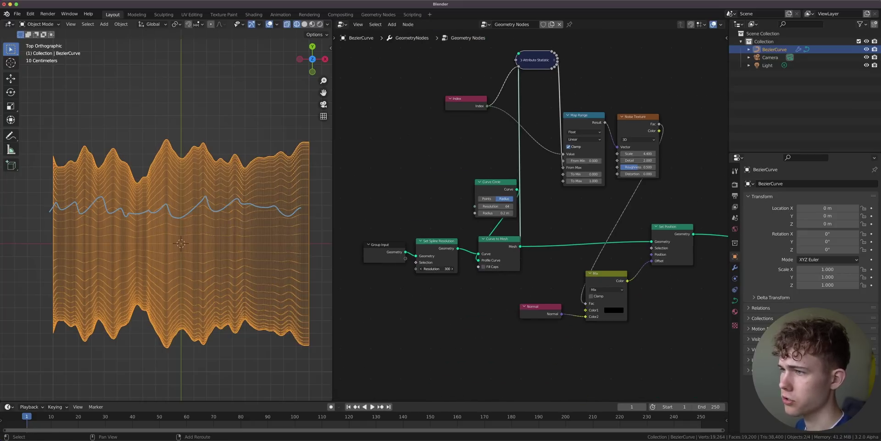
mouse_move(436, 268)
left_mouse_down()
mouse_move(395, 269)
mouse_move(422, 268)
left_mouse_up()
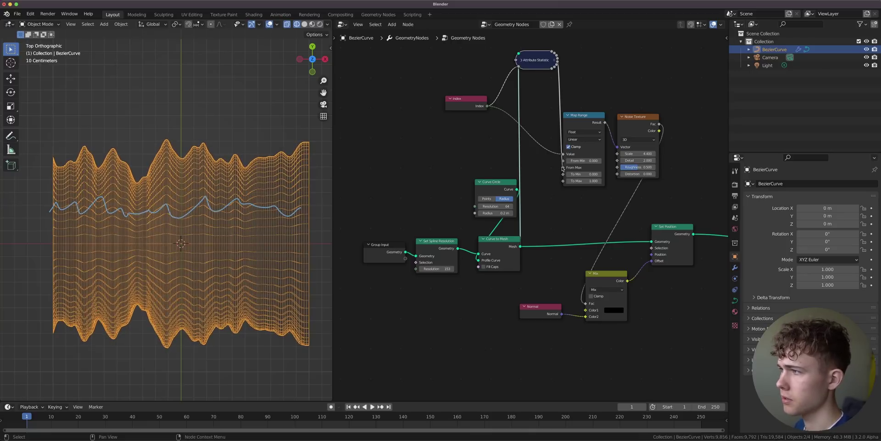
left_click_drag(563, 168, 579, 152)
left_click_drag(434, 273, 455, 274)
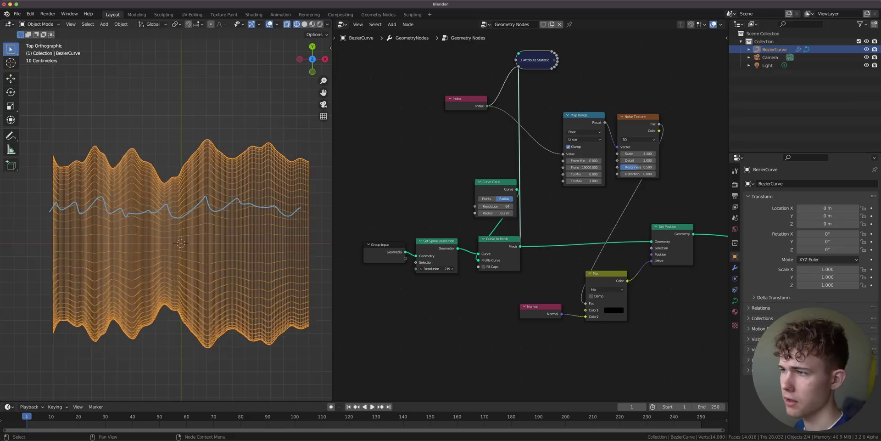
Reconnect Attribute Statistic's Max output to Map Range's From Max and reposition the collapsed Attribute Statistic node
left_click(523, 60)
left_click_drag(558, 94, 566, 169)
left_click(522, 60)
left_click_drag(533, 60, 536, 91)
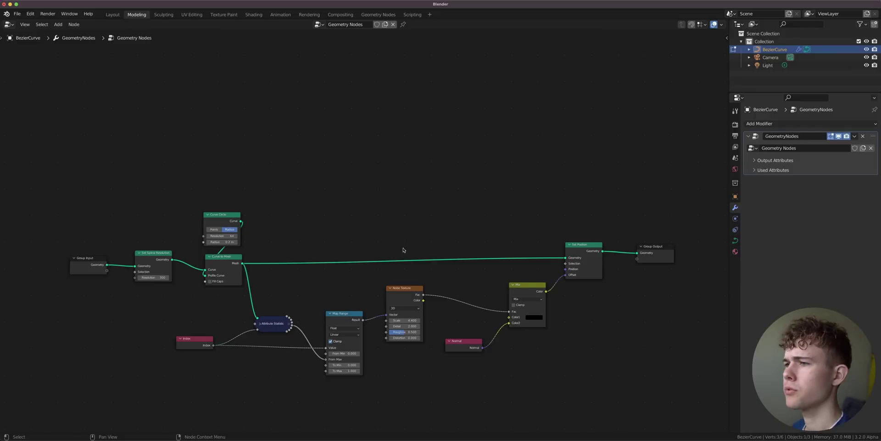
Return to the Layout workspace
scroll(386, 211, "down", 3)
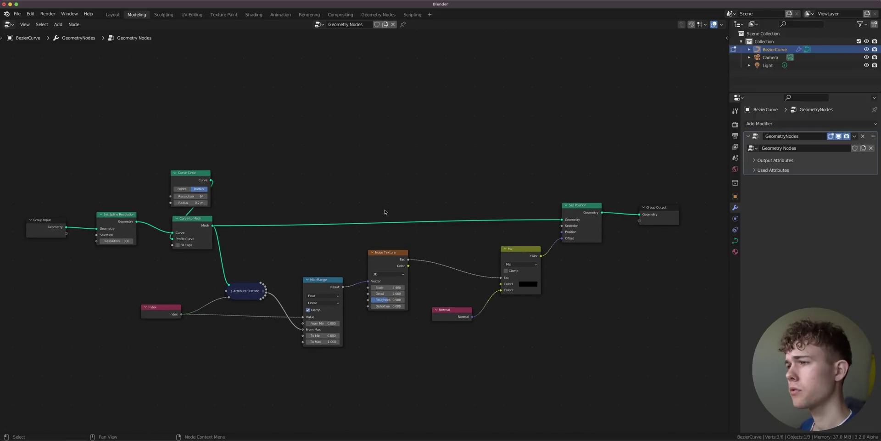
left_click(112, 15)
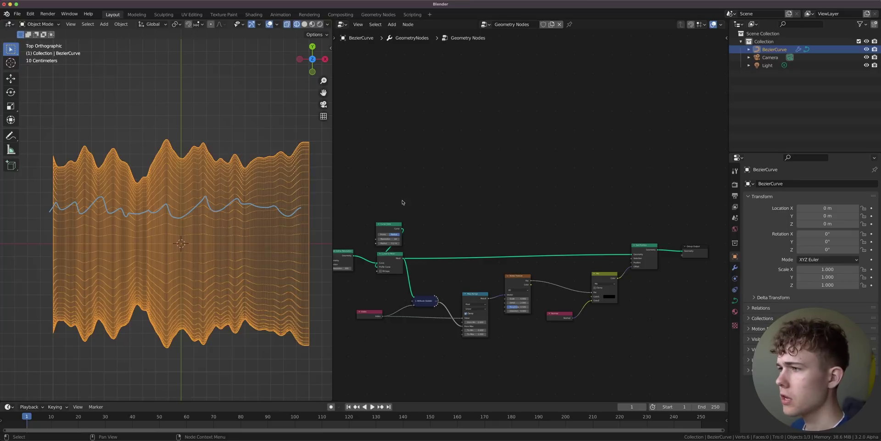
Raise the Noise Texture's Scale to 15.2
middle_click_drag(431, 234, 478, 154)
scroll(501, 198, "up", 11)
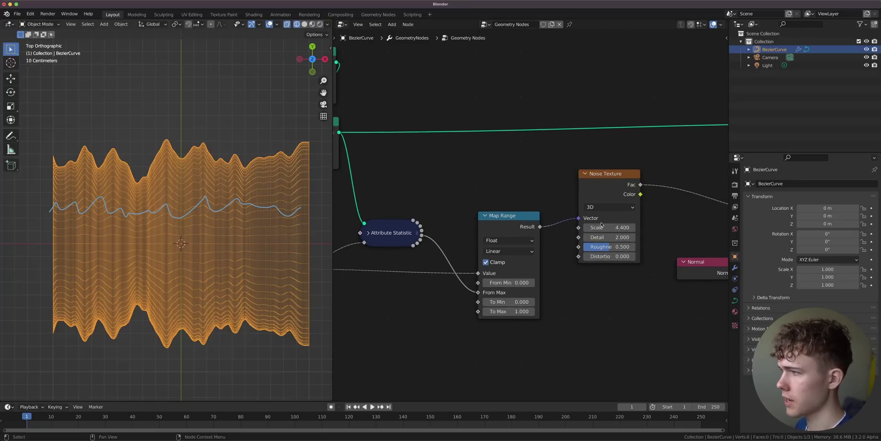
left_click_drag(611, 228, 629, 228)
Switch the viewport to solid shading and try moving the selected curve end in Edit Mode to test the noise
key("Tab")
scroll(242, 246, "down", 2)
middle_click_drag(241, 246, 227, 245, "shift")
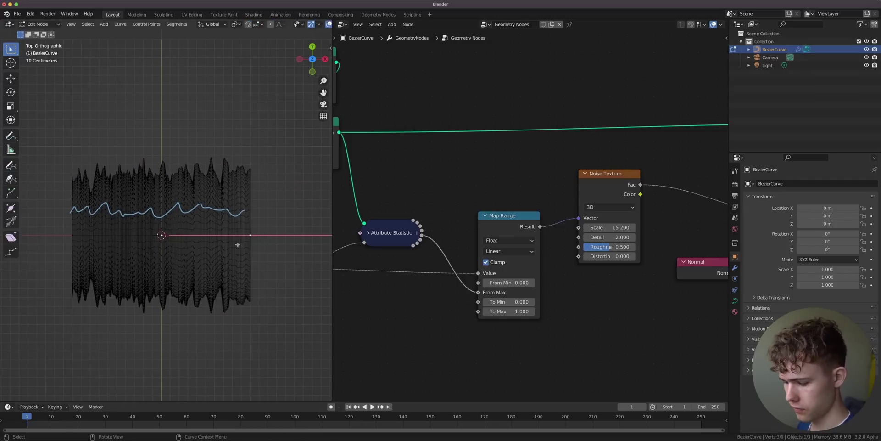
key("z")
key("g")
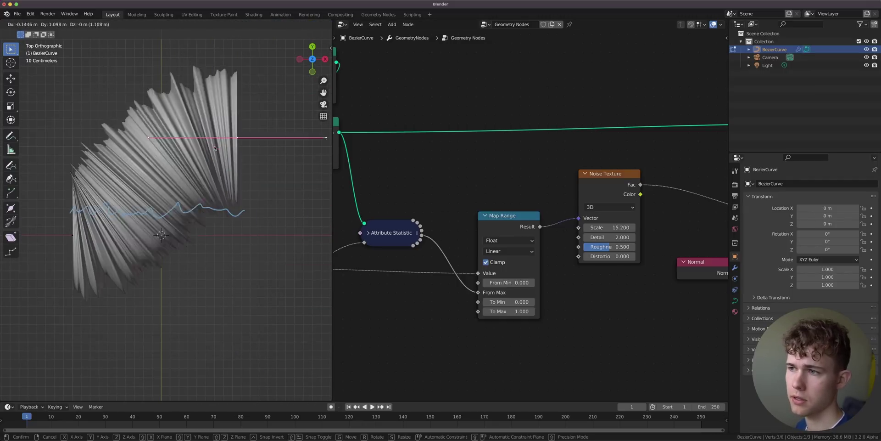
left_click(242, 243)
key("Tab")
Insert a Math node set to Multiply with value 0.230 between the Noise Texture's Fac output and the Mix node's Fac input
scroll(592, 172, "right", 10)
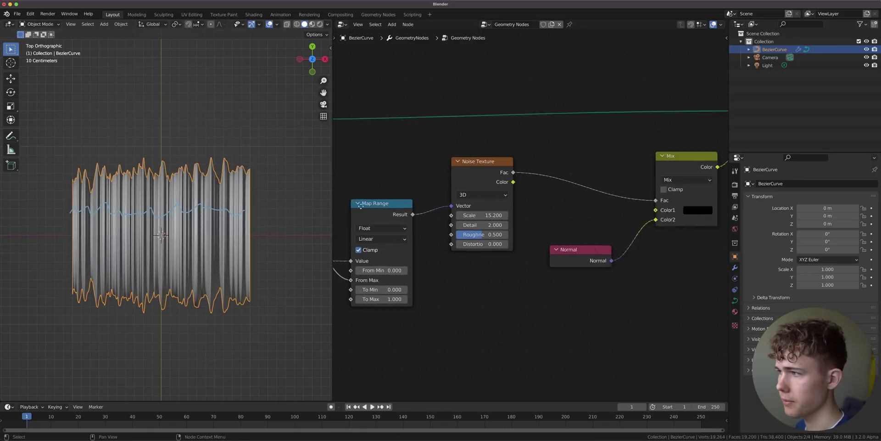
scroll(140, 175, "up", 3)
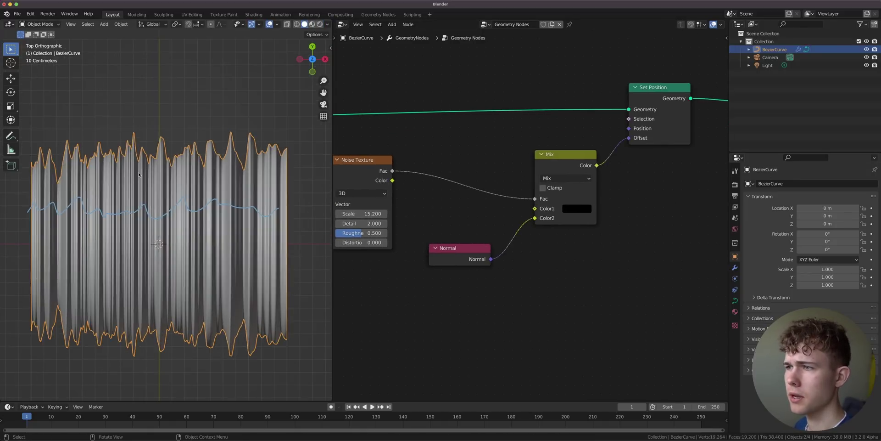
key("shift+a")
left_click(487, 135)
type("add")
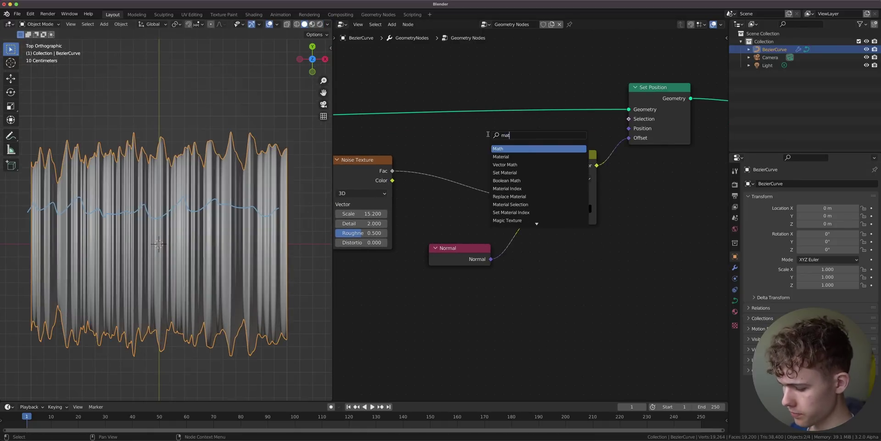
key("Return")
left_click(478, 175)
left_click(477, 174)
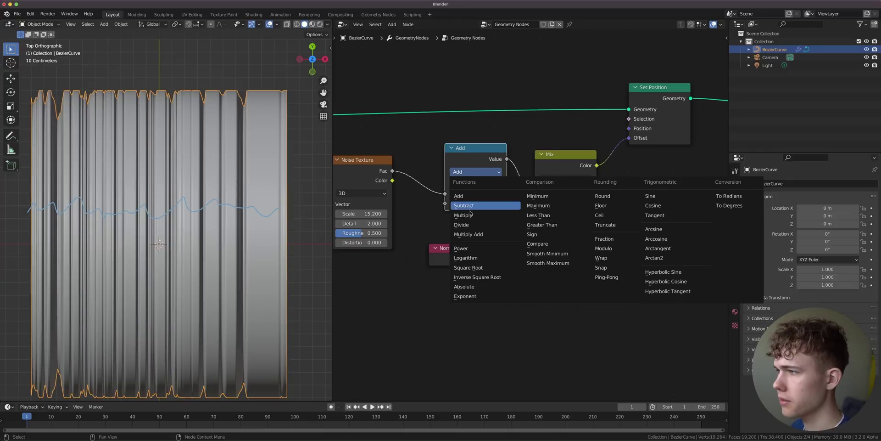
left_click(473, 214)
mouse_move(475, 204)
left_mouse_down("shift")
mouse_move(451, 204)
mouse_move(463, 203)
left_mouse_up("shift")
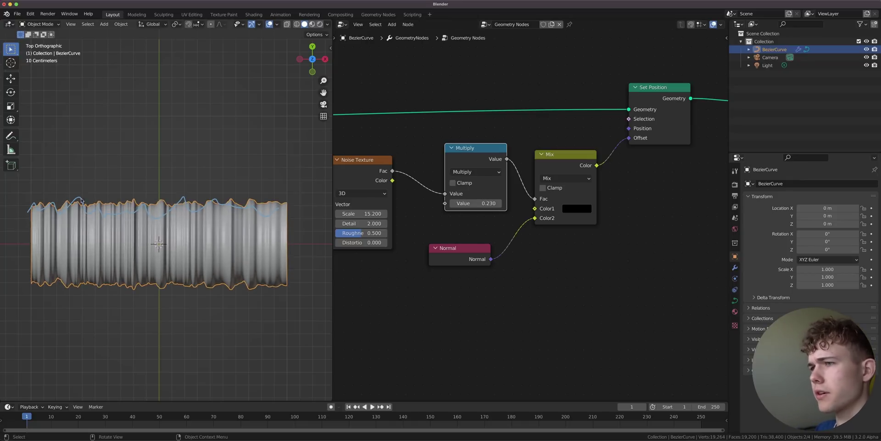
Duplicate the Multiply node, insert the copy between Noise Texture and Multiply, and set it to Subtract with value 0.5
left_click(476, 158)
key("shift+d")
left_click(437, 161)
left_click(436, 174)
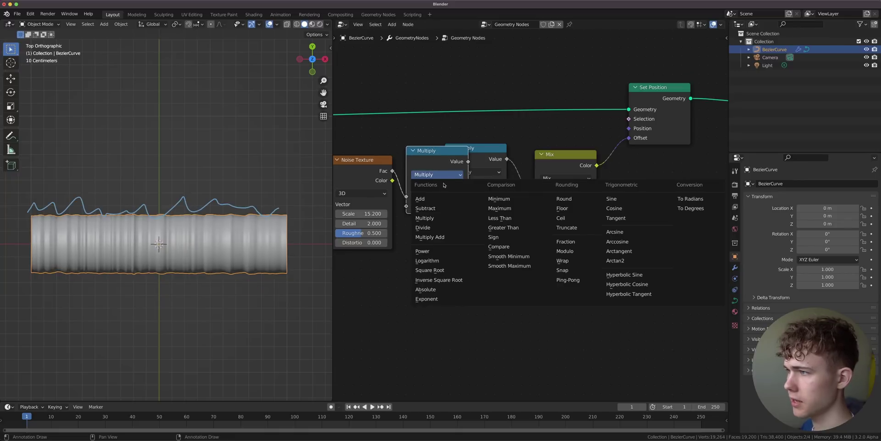
left_click(433, 209)
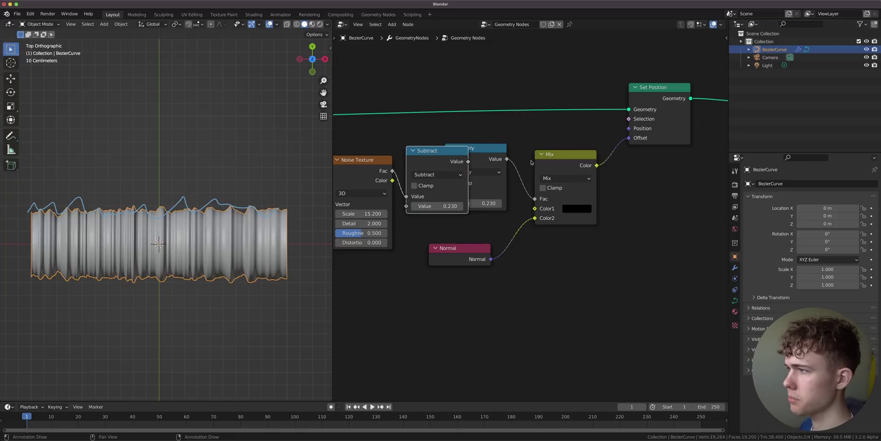
left_click(449, 208)
type("0.5")
key("Return")
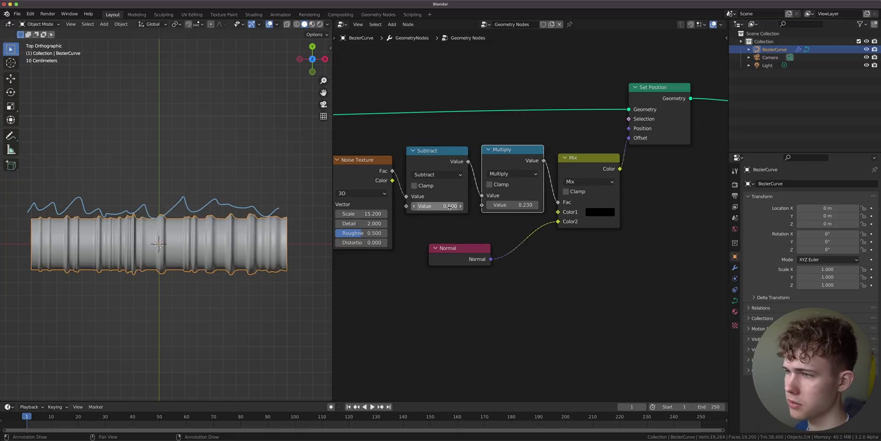
Lower the Multiply value to 0.070 and compare the tube with the Subtract node muted and unmuted
scroll(175, 257, "up", 3)
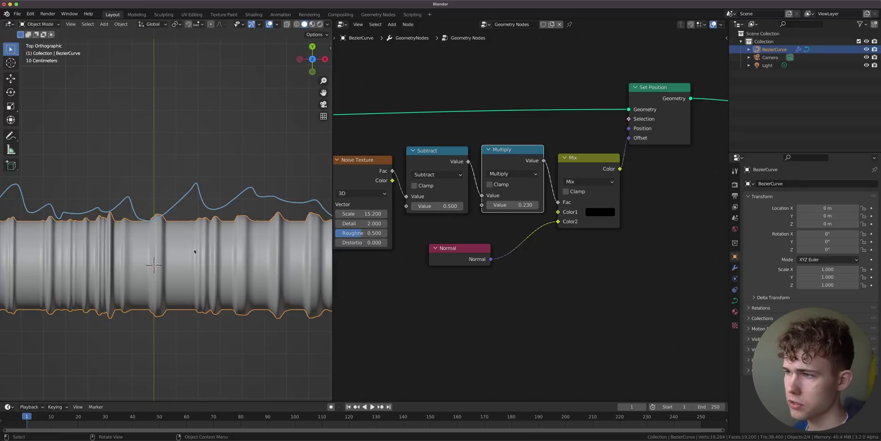
left_click_drag(512, 205, 477, 204)
left_click(437, 156)
key("m")
key("m")
Raise the Noise Texture's Scale to 52.9 and view the whole tube
mouse_move(363, 214)
left_mouse_down()
mouse_move(418, 214)
mouse_move(363, 214)
left_mouse_up()
scroll(106, 244, "down", 4)
scroll(110, 244, "up", 1)
middle_click_drag(110, 245, 114, 247, "shift")
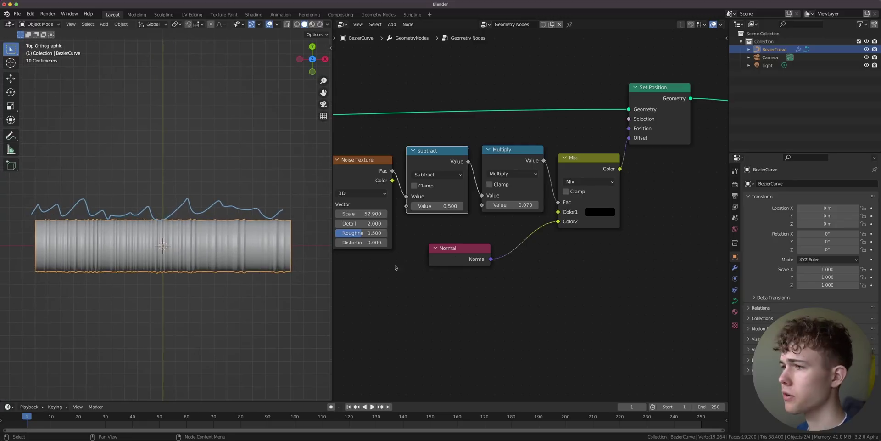
Try rotating the selected curve end by about 80° in Edit Mode to test how the noise follows the bend
key("Tab")
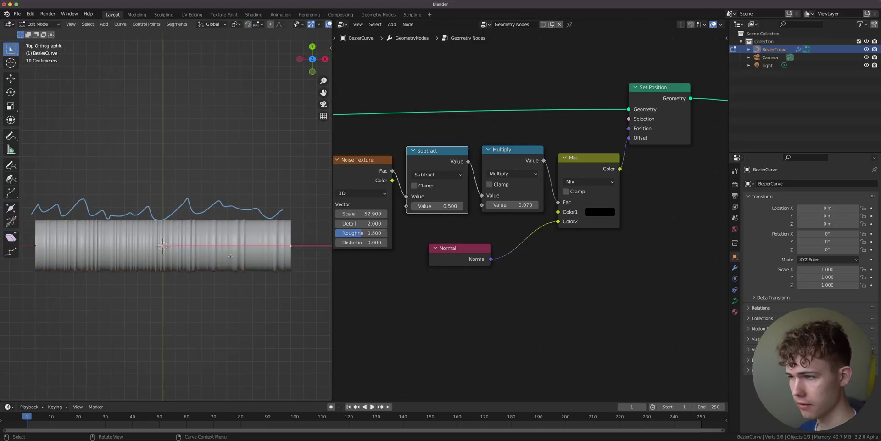
key("r")
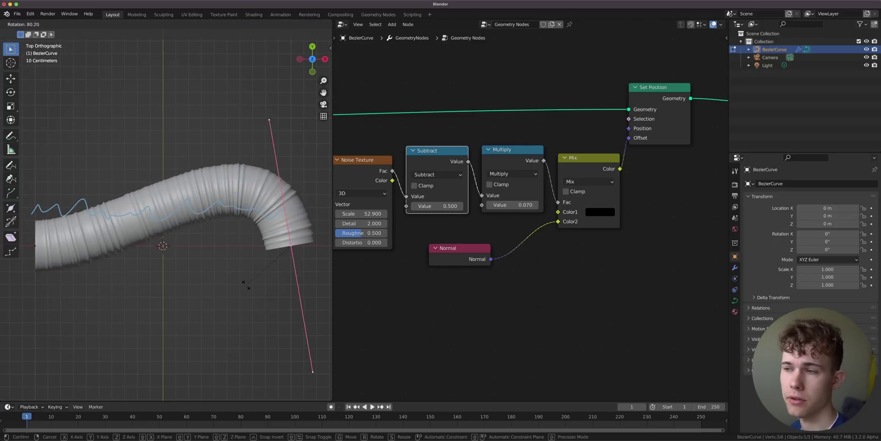
key("Escape")
key("Tab")
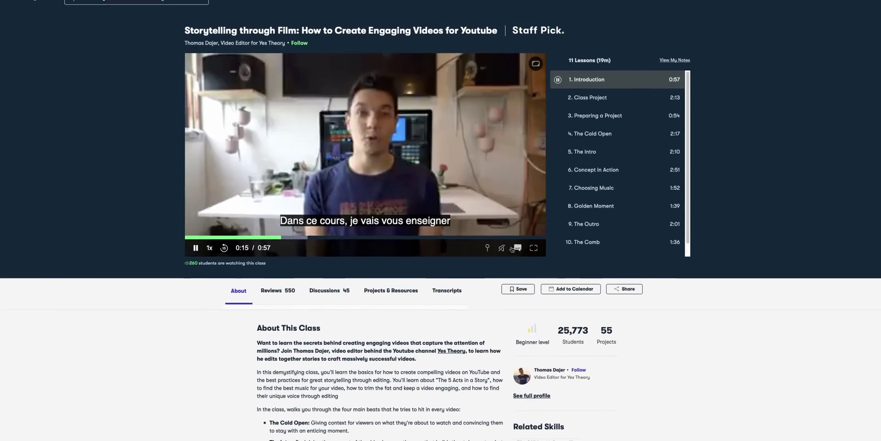
Change the subtitle language of the class video on Skillshare and browse the learning paths
left_click(518, 255)
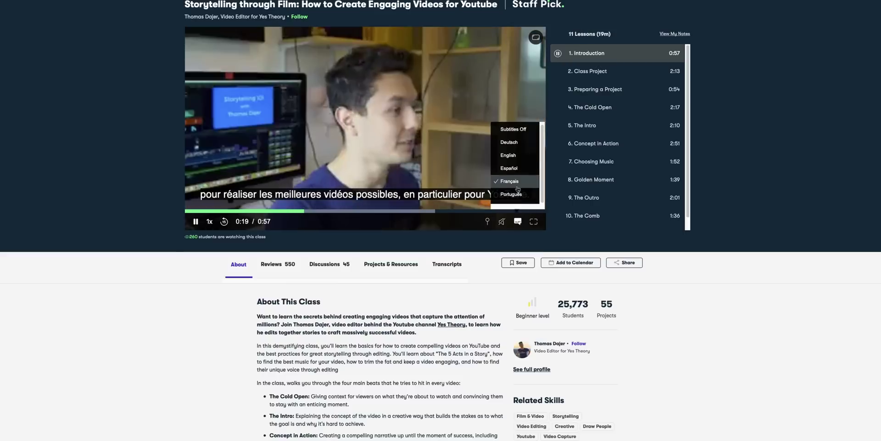
left_click(519, 148)
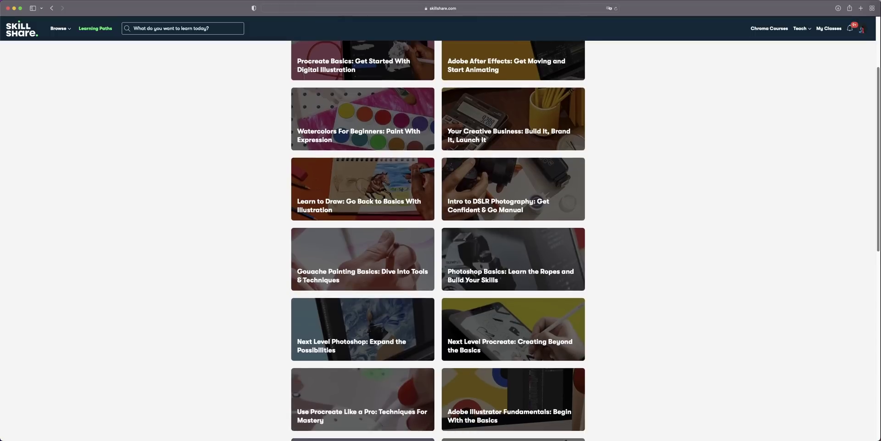
scroll(441, 220, "down", 2)
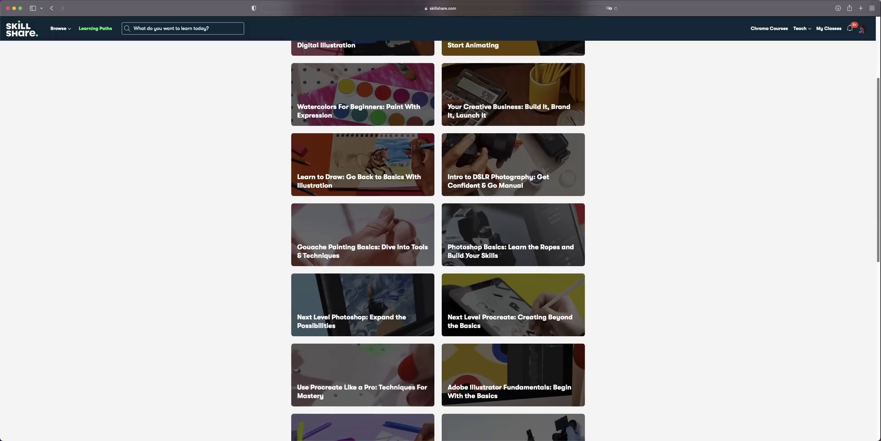
scroll(436, 220, "down", 3)
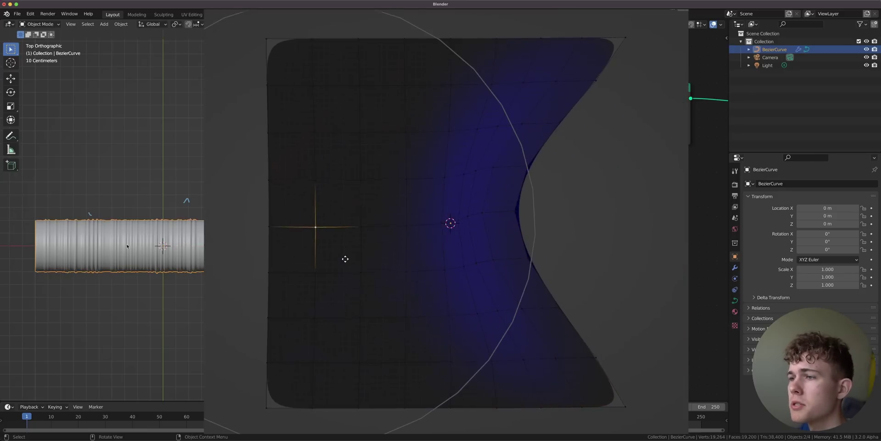
Try sliding the selected curve end along the X axis in Edit Mode while viewing the tube's wireframe up close
middle_click_drag(294, 257, 294, 202)
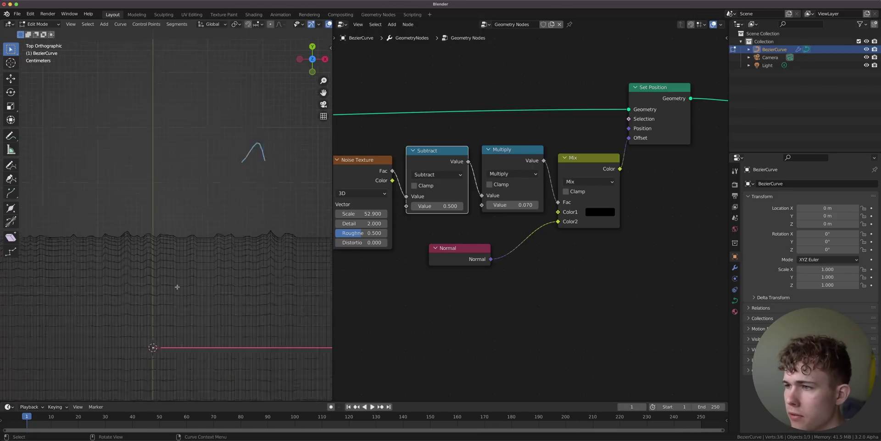
scroll(177, 287, "up", 3)
middle_click_drag(222, 348, 147, 255, "shift")
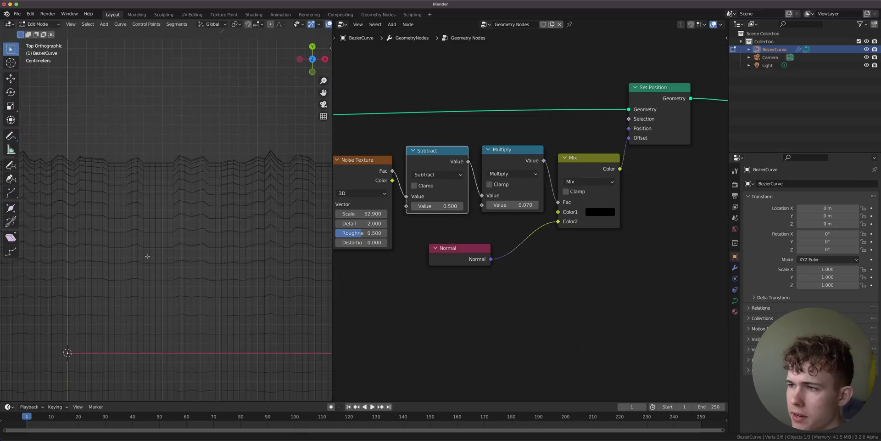
key("g")
key("x")
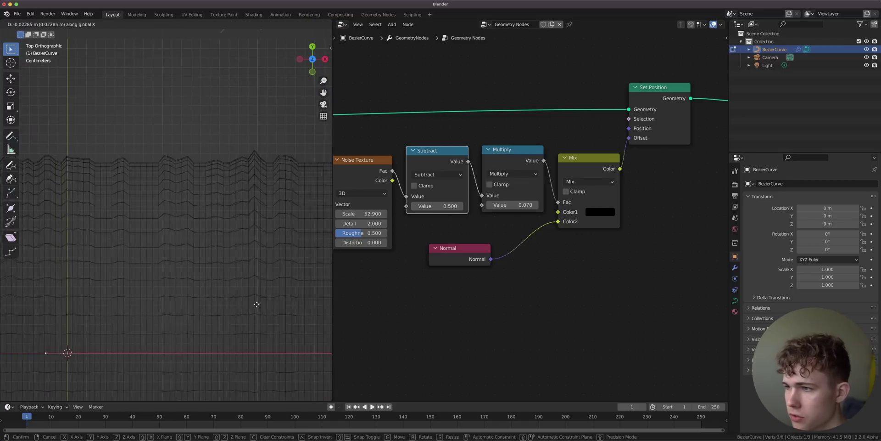
left_click(76, 318)
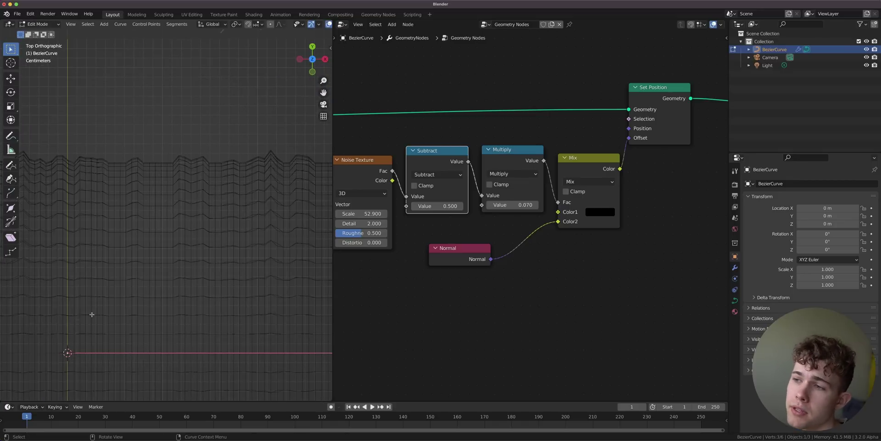
Try rotating the selected curve end in Edit Mode to compare face sizes on the inside and outside of the bend
scroll(76, 318, "down", 12)
scroll(235, 261, "up", 8)
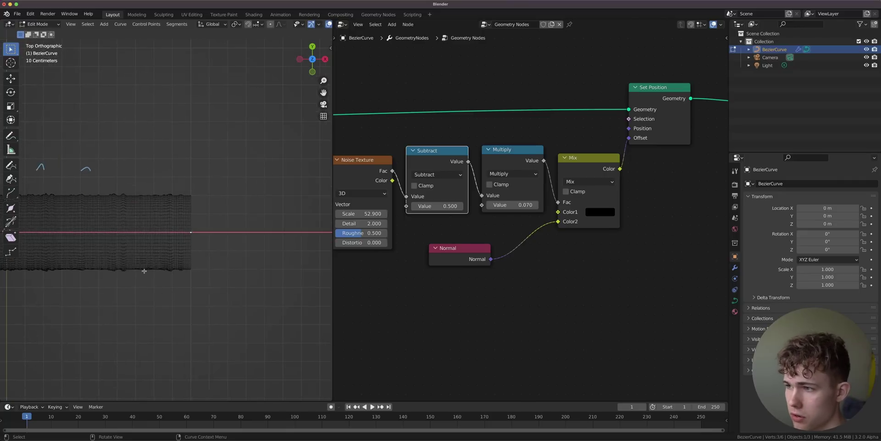
key("r")
left_click(116, 164)
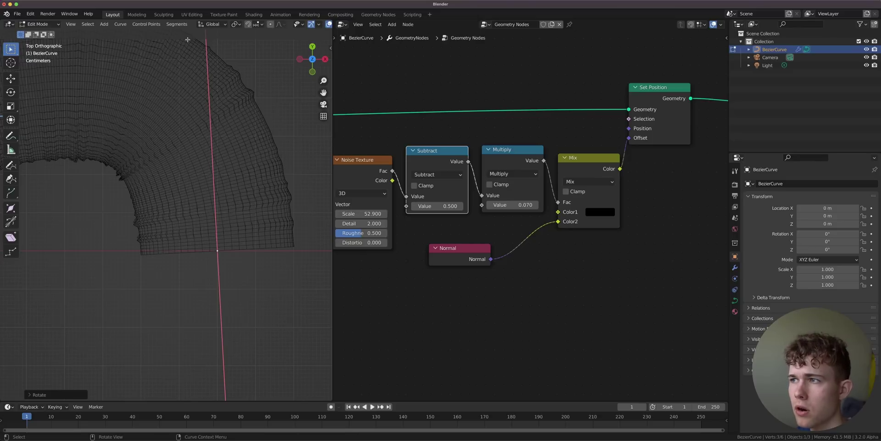
key("Tab")
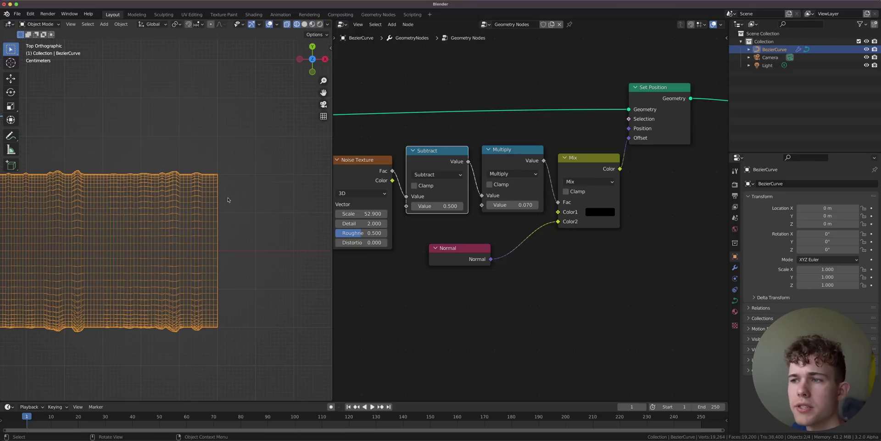
Add a Face Area node above the Set Position node
scroll(228, 200, "down", 6)
middle_click_drag(82, 227, 175, 238, "shift")
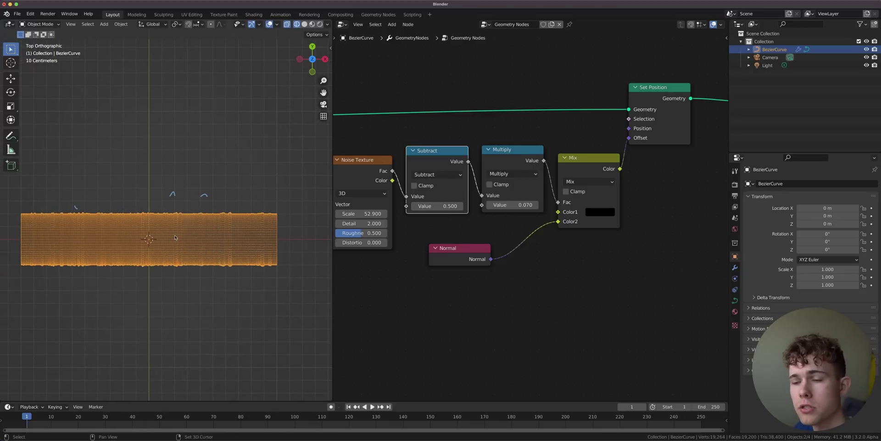
middle_click_drag(531, 239, 478, 314)
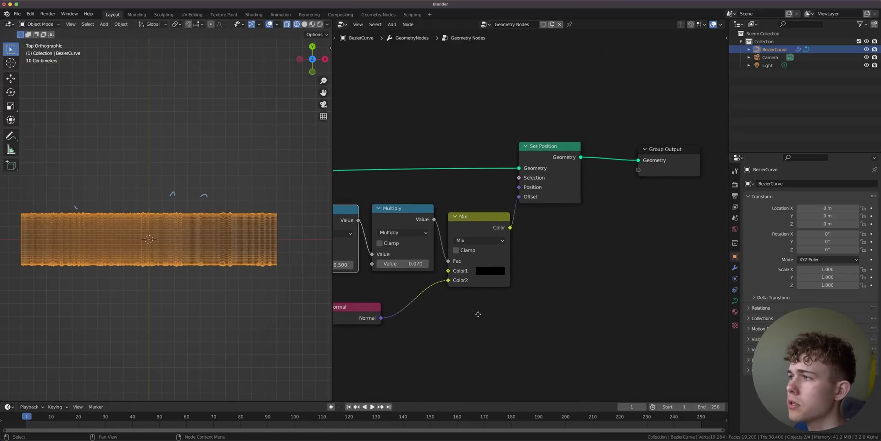
key("shift+a")
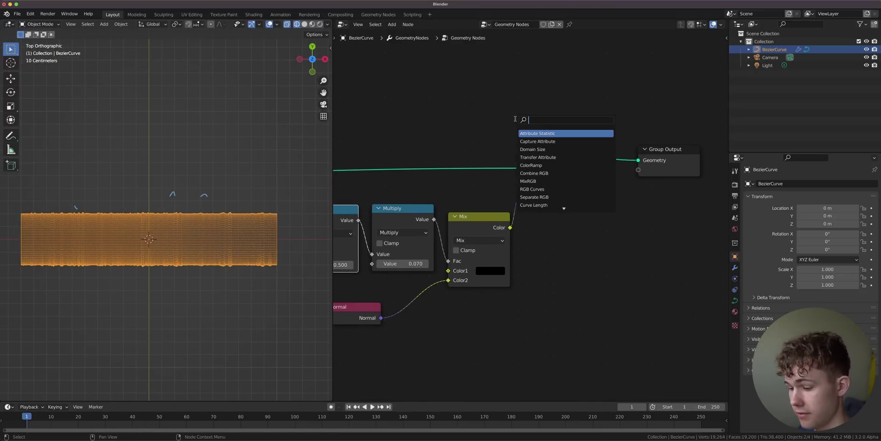
type("face")
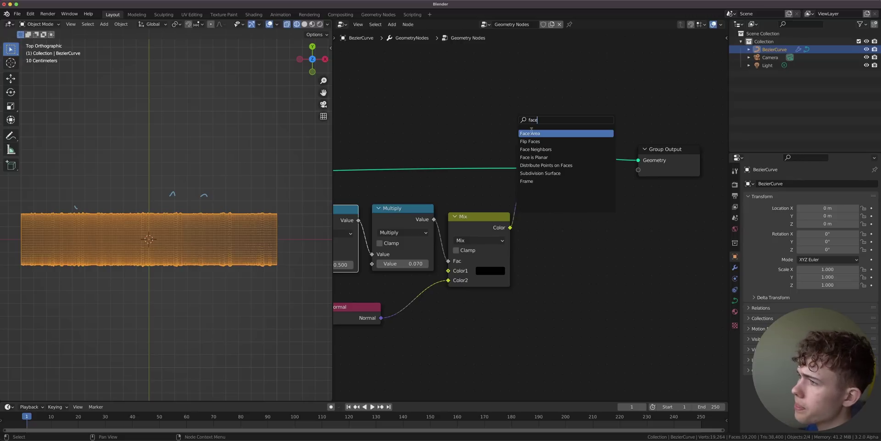
left_click(532, 130)
left_click(556, 120)
Move the Group Output node farther from Set Position and switch the viewport to solid shading
middle_click_drag(614, 144, 422, 251)
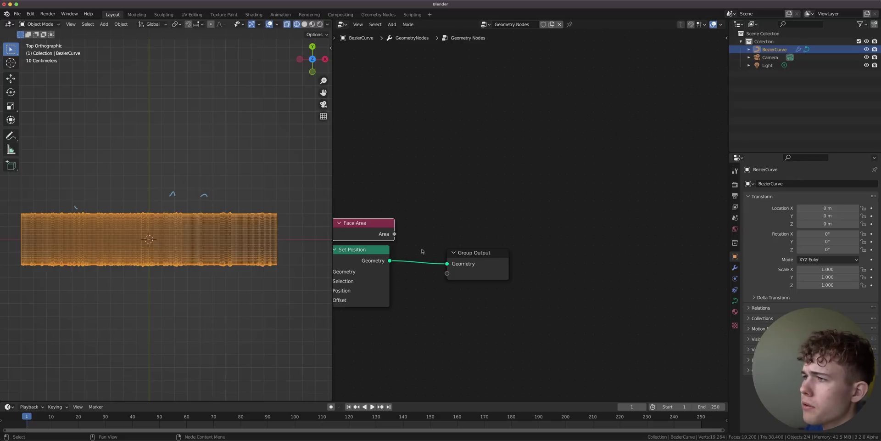
left_click_drag(476, 252, 527, 254)
key("shift+z")
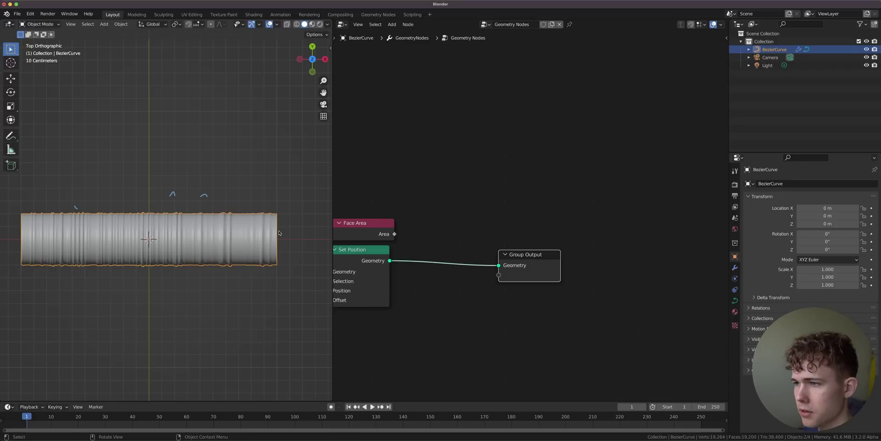
Connect the Face Area node's Area output to a new Group Output socket and show the node editor's sidebar
middle_click_drag(424, 246, 469, 235)
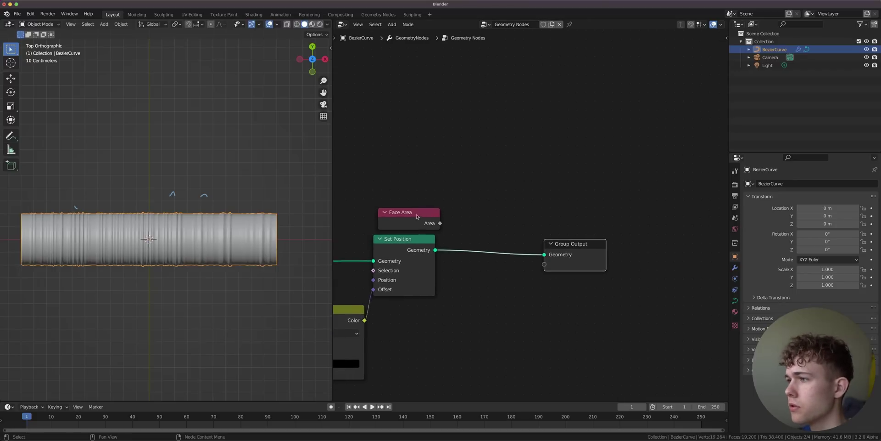
left_click_drag(417, 214, 567, 247)
key("n")
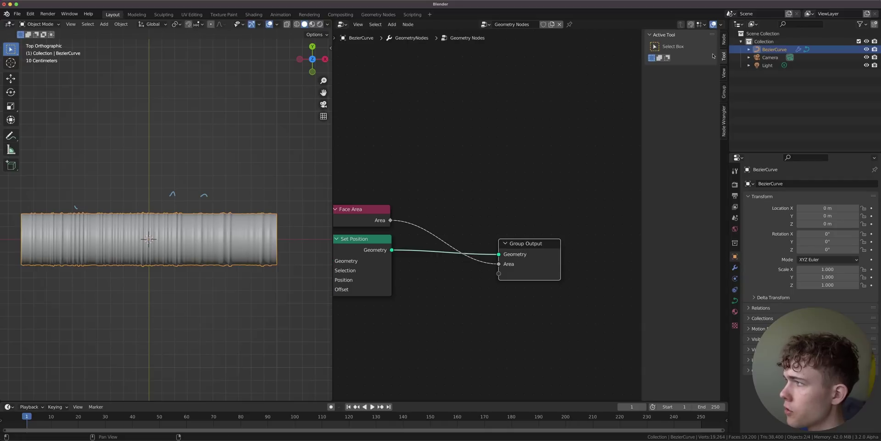
Show the node group's inputs and outputs and select the Area output's settings
left_click(724, 40)
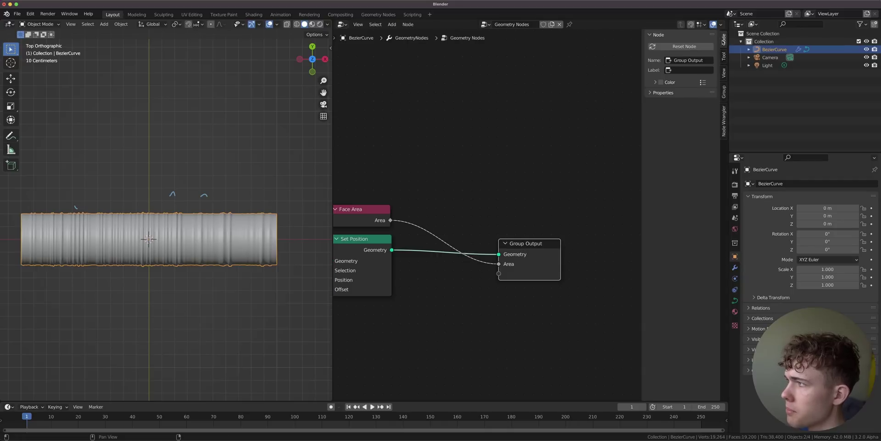
left_click(651, 93)
left_click(724, 92)
left_click(687, 121)
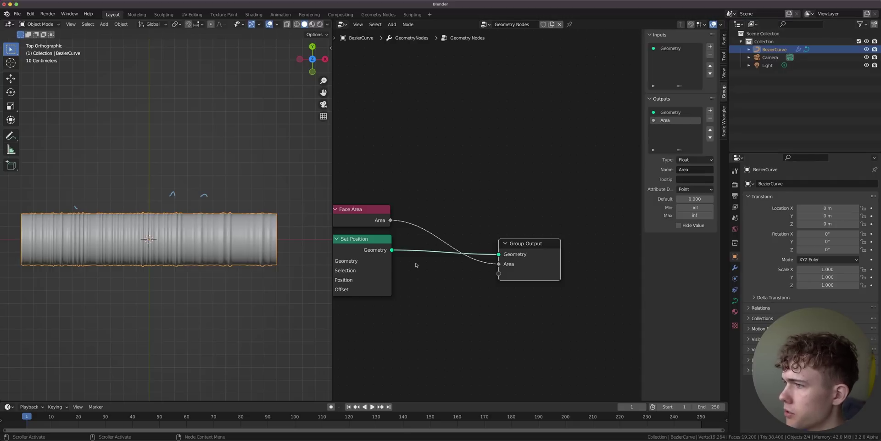
Name the Geometry Nodes modifier's Area output attribute "Area"
left_click(735, 267)
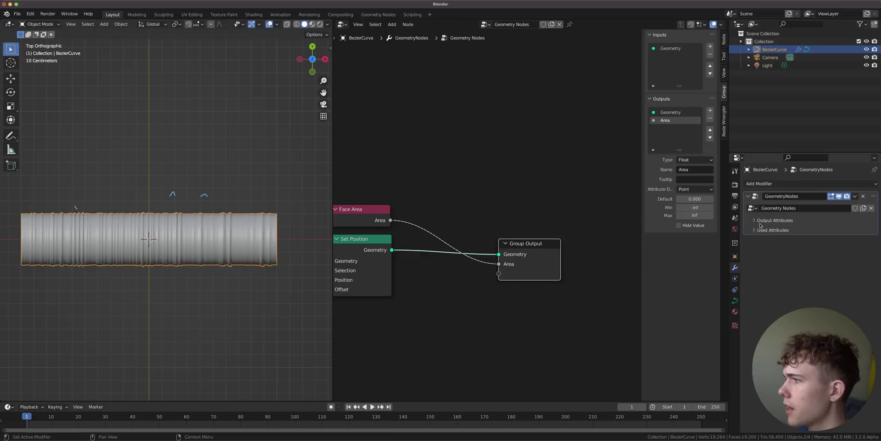
left_click(758, 223)
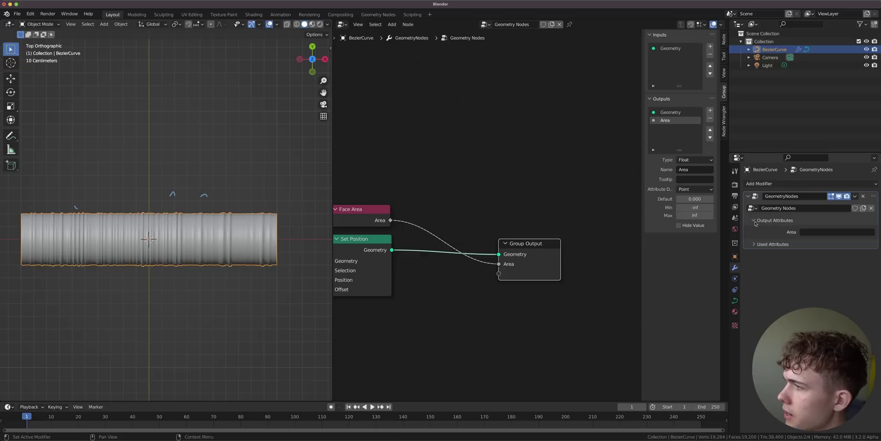
left_click(816, 232)
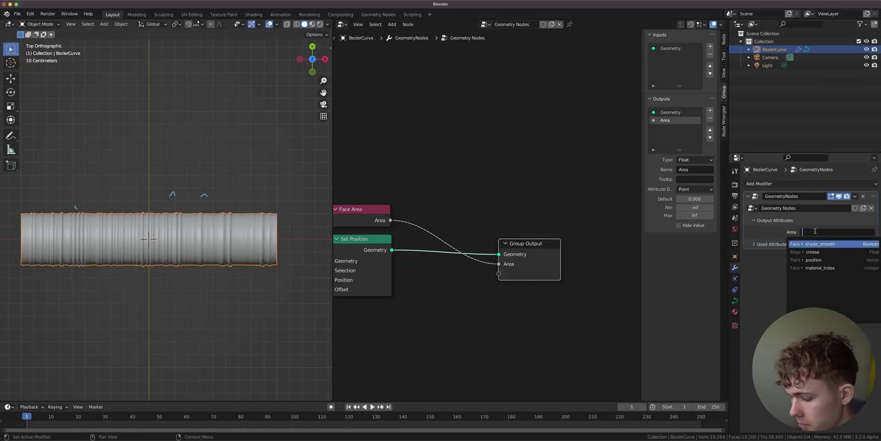
type("Area")
key("Return")
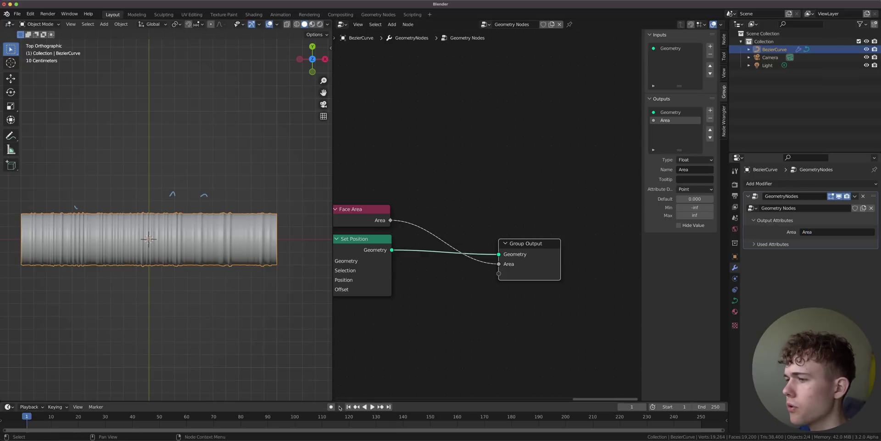
Split the node editor area, turn the lower part into a Shader Editor and assign the existing Material to the curve
left_click_drag(335, 398, 337, 206)
left_click(342, 211)
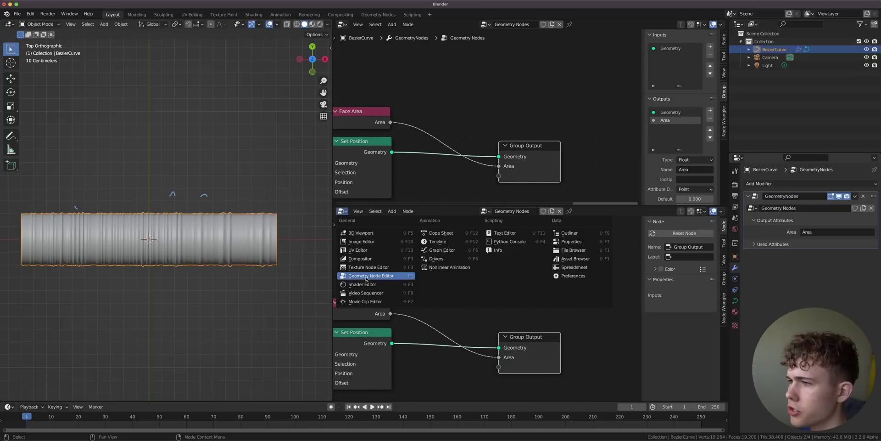
left_click(366, 285)
left_click(514, 211)
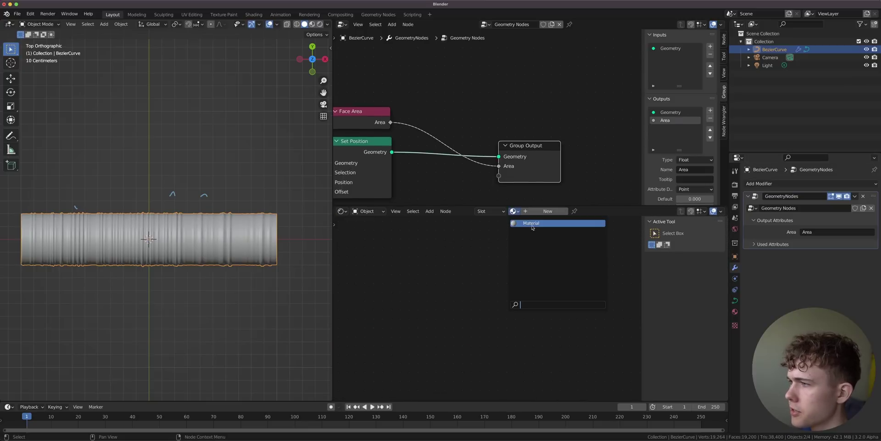
left_click(532, 224)
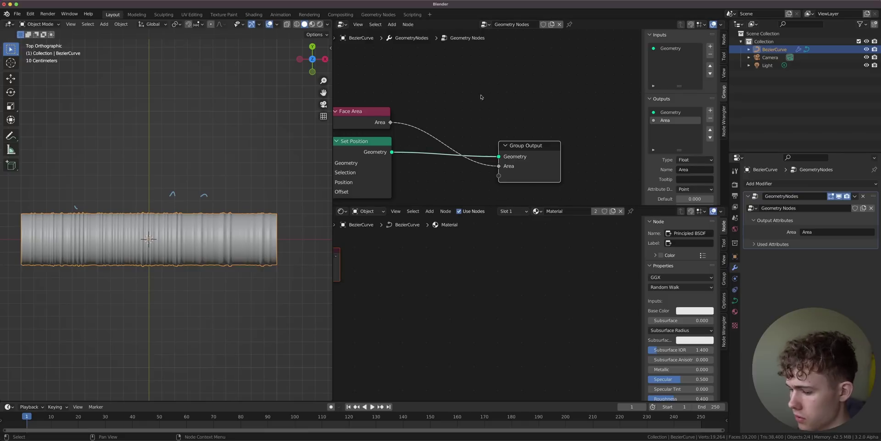
Insert a Set Material node between Set Position and Group Output
key("shift+a")
left_click(508, 94)
type("sa")
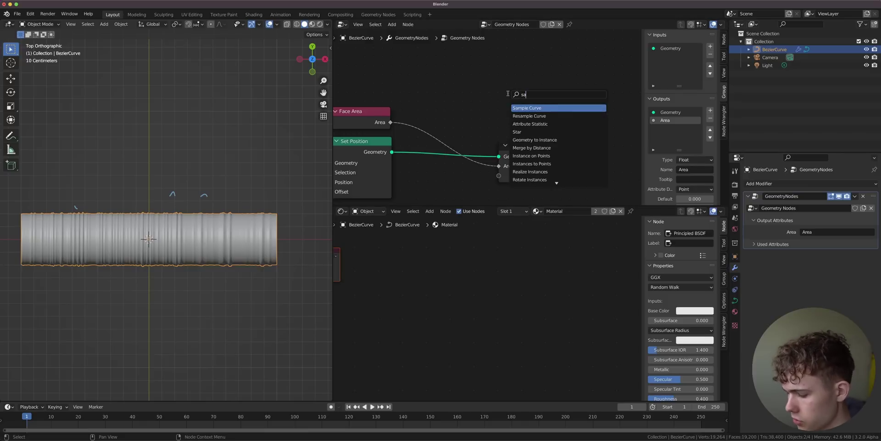
key("BackSpace")
type("et m")
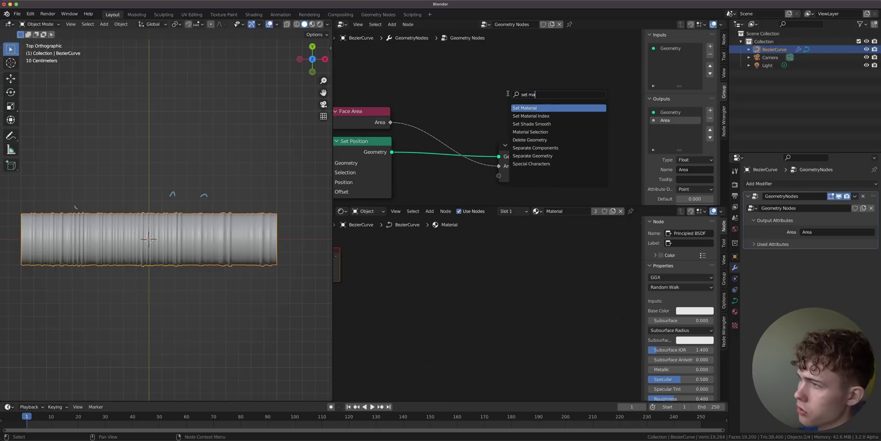
left_click(524, 124)
left_click(418, 161)
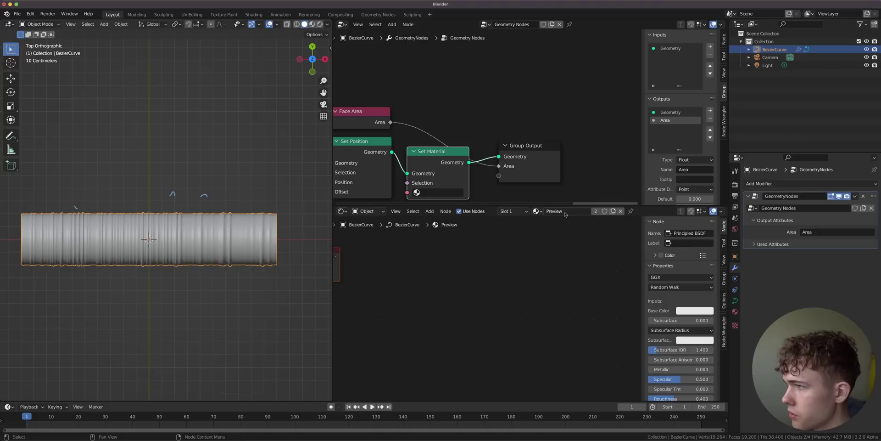
Choose the Preview material in the Set Material node and switch the viewport to material preview shading
left_click(434, 193)
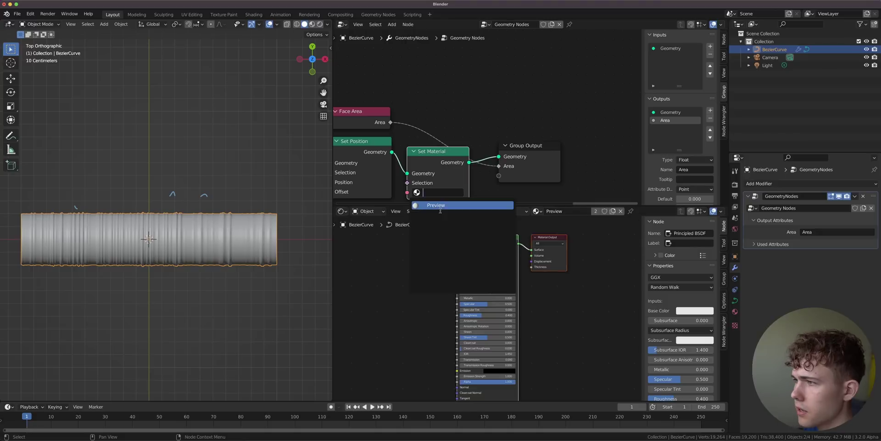
left_click(439, 207)
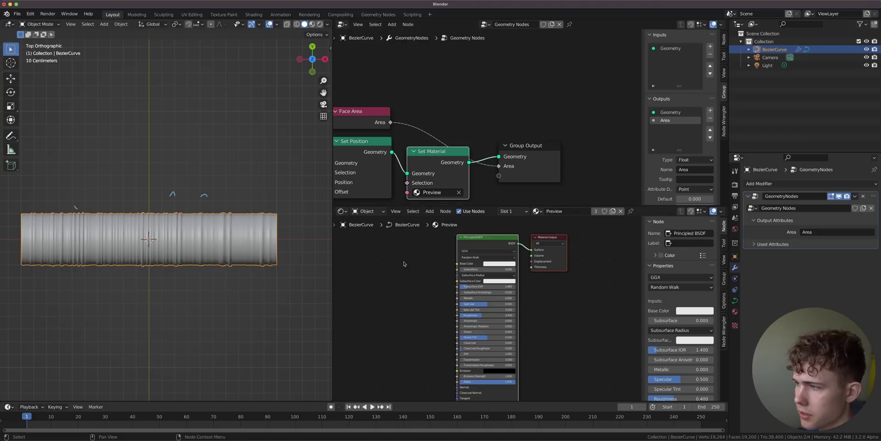
key("z")
left_click(188, 219)
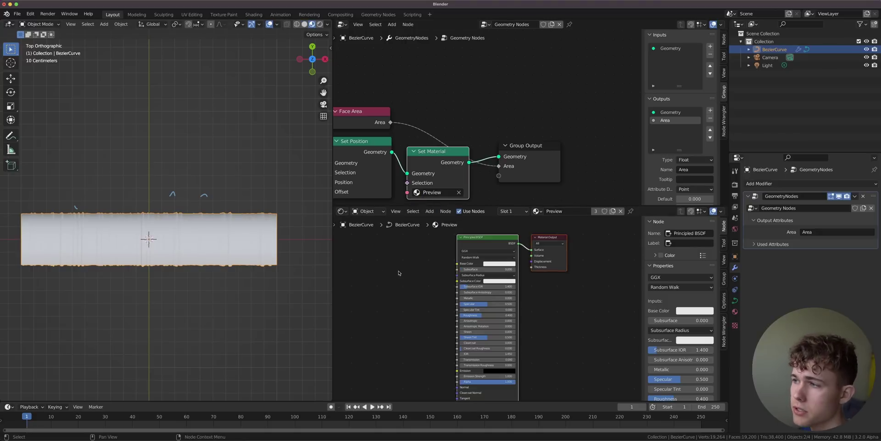
Add an Attribute node beside the Principled BSDF in the Preview material
scroll(418, 262, "up", 4)
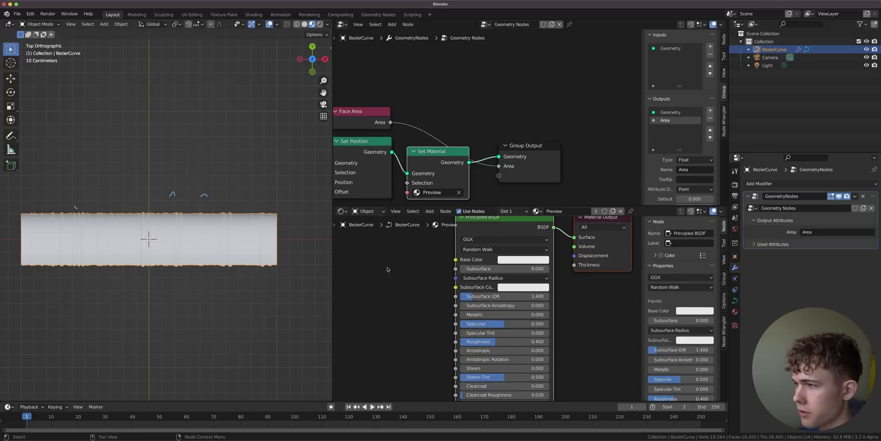
key("shift+a")
type("attr")
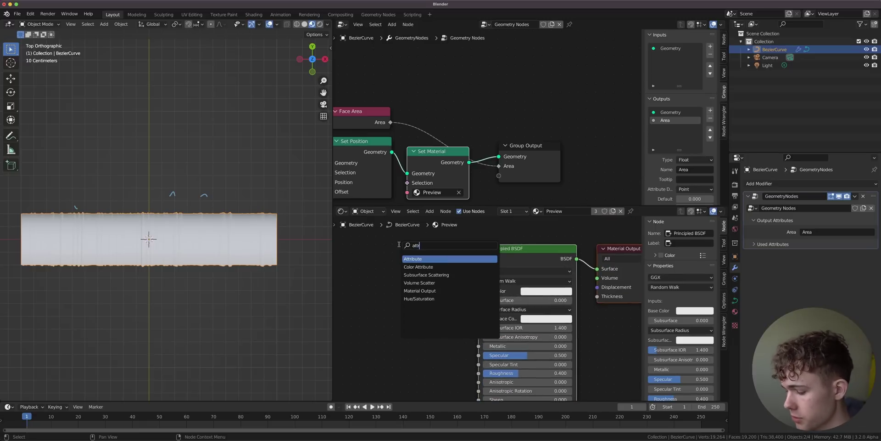
key("Return")
left_click(397, 254)
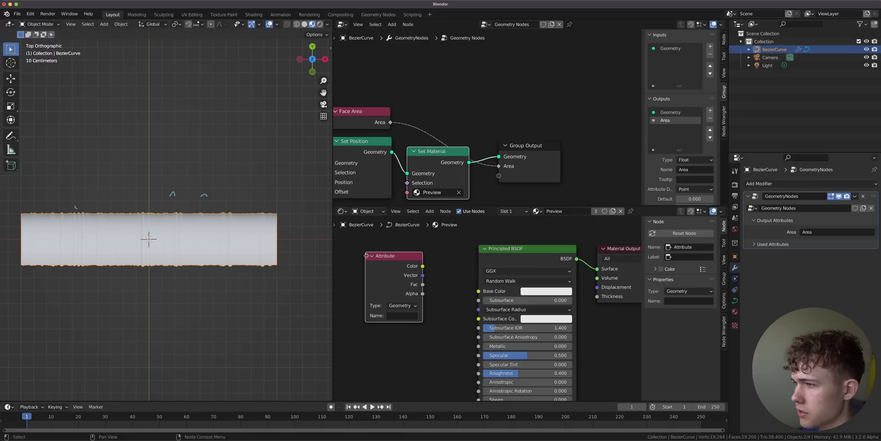
Preview the Attribute node's Color output on the tube and set its attribute name to Area
left_click(386, 271, "ctrl+shift")
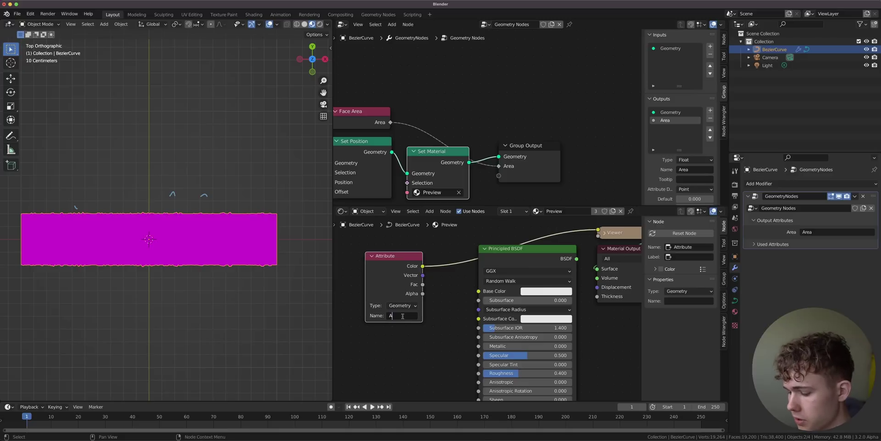
type("a")
key("Return")
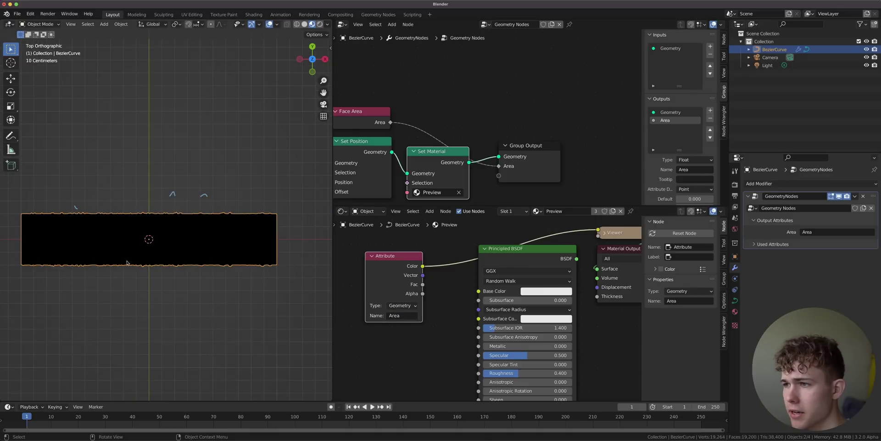
Try scaling the selected curve point by 1000 in Edit Mode to enlarge the tube's faces
scroll(127, 262, "down", 5)
key("Tab")
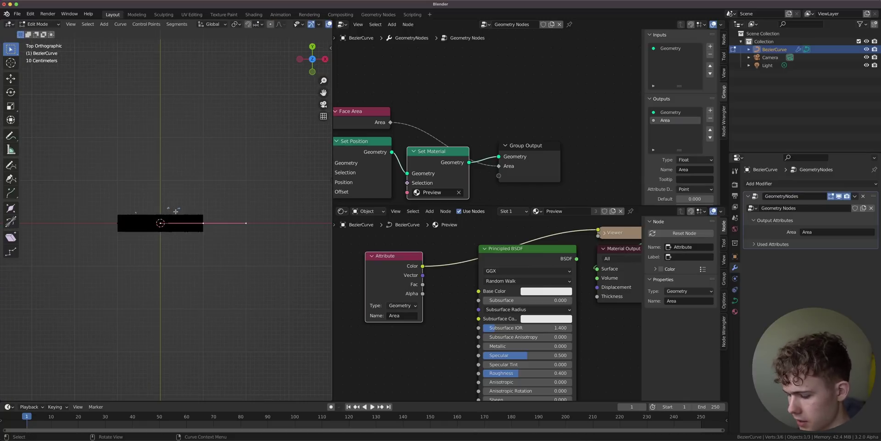
type("s1000")
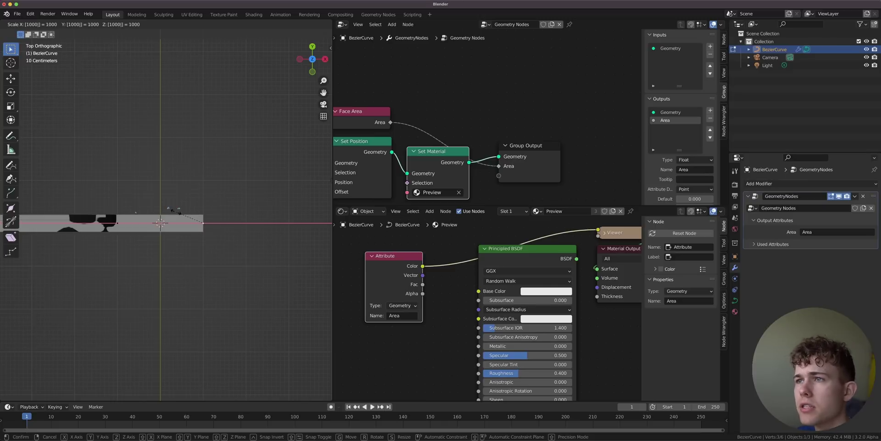
key("Return")
key("Tab")
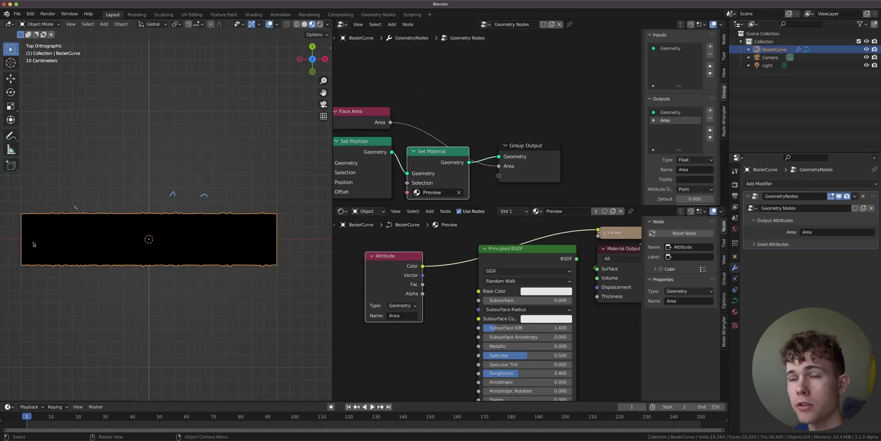
Close the Shader Editor area and move the Face Area node higher above Set Position
left_click_drag(334, 205, 344, 229)
scroll(361, 214, "down", 3)
middle_click_drag(361, 214, 412, 254)
left_click_drag(411, 252, 409, 223)
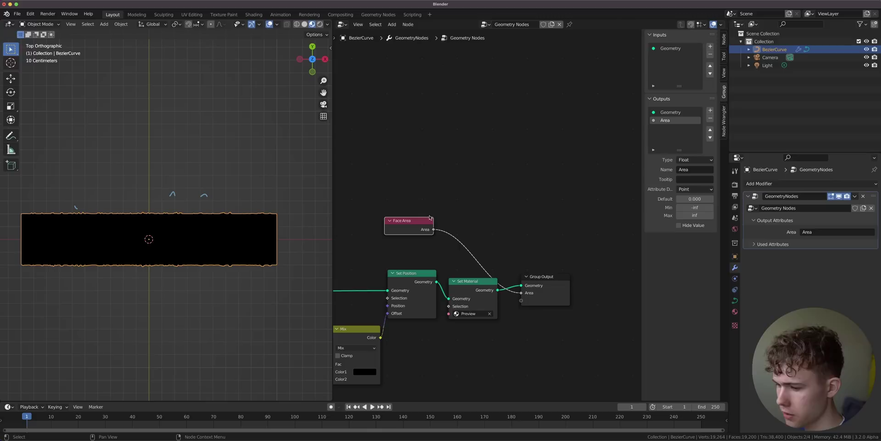
Insert a Math node set to Multiply by 100 between Face Area and the Group Output's Area socket
key("shift+a")
left_click(466, 190)
type("math")
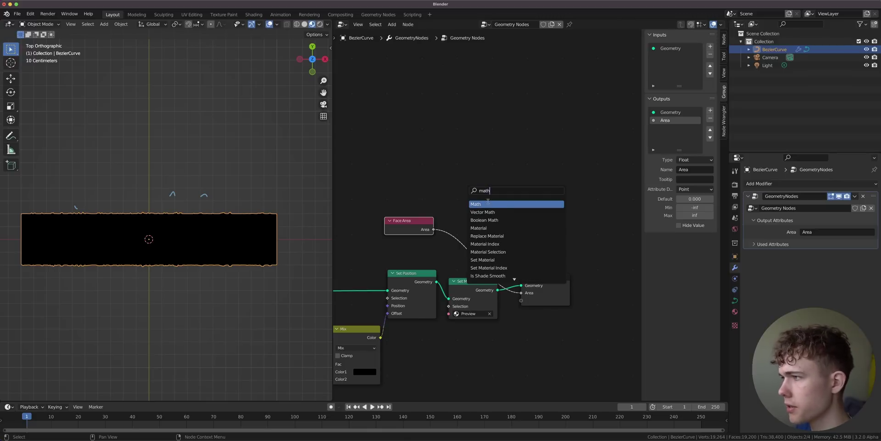
key("Return")
left_click(471, 211)
left_click(471, 221)
left_click(470, 256)
left_click(469, 245)
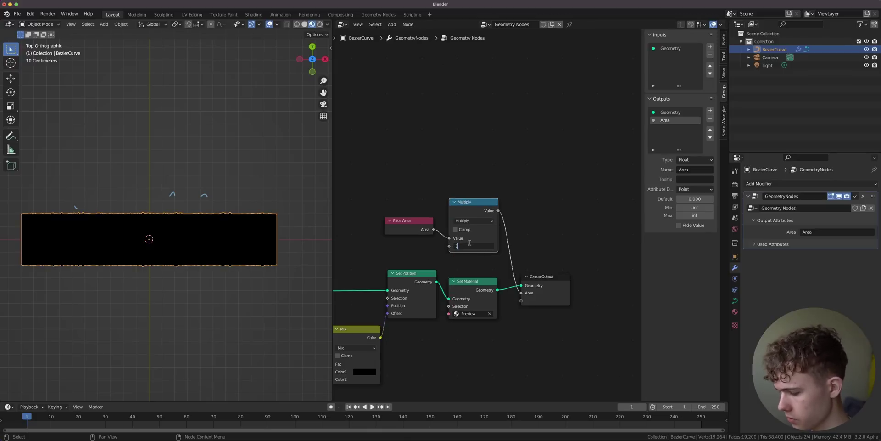
type("100")
key("Return")
Set the Multiply node's value to 200 and mute the Set Position node
left_click_drag(411, 276, 410, 270)
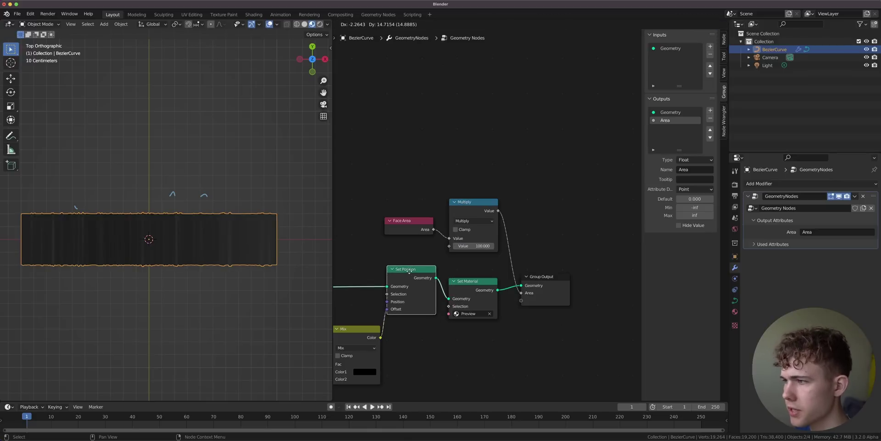
scroll(202, 269, "up", 5)
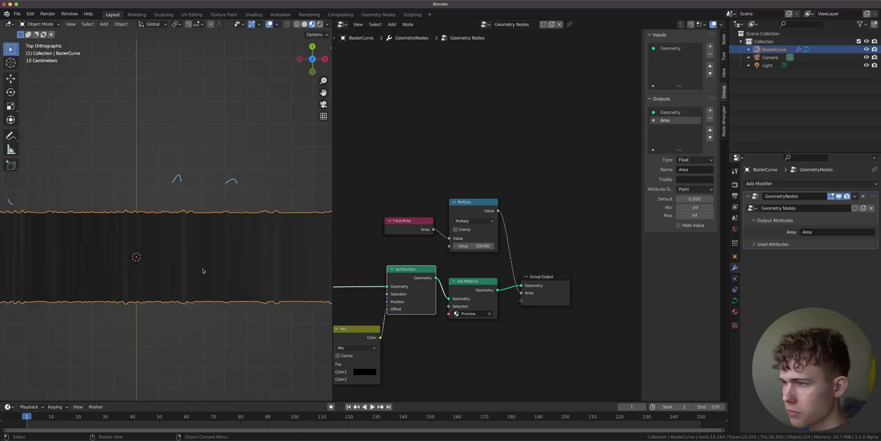
left_click(469, 247)
type("200")
key("Return")
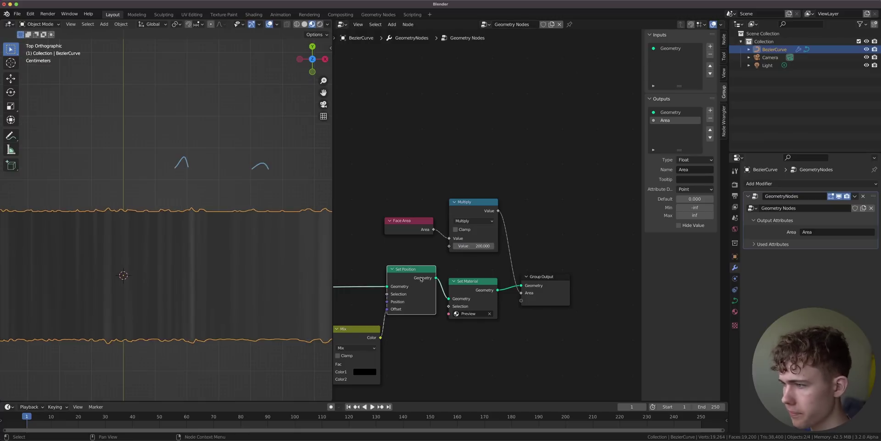
key("m")
scroll(171, 260, "down", 5)
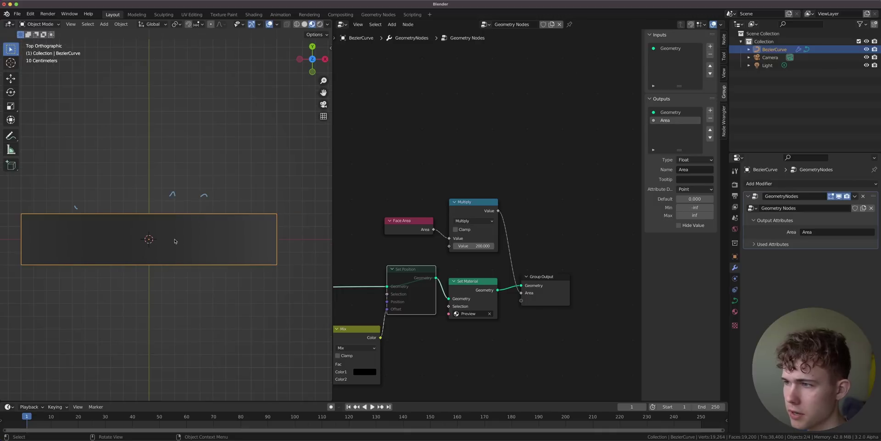
Split the node editor area and turn the upper part into a Spreadsheet
left_click_drag(336, 24, 354, 155)
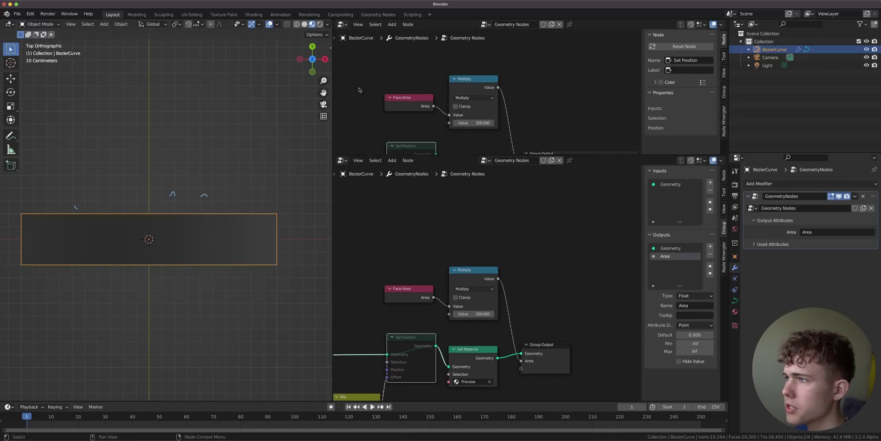
left_click(342, 23)
left_click(368, 89)
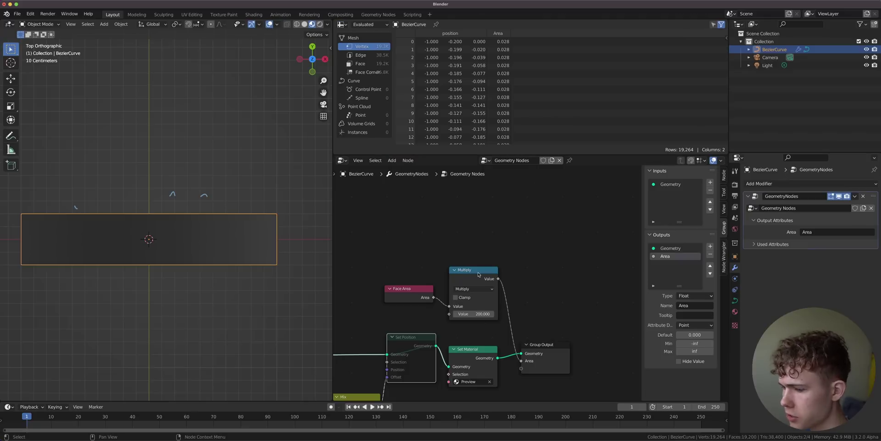
Send the Multiply value to a Viewer node and connect Set Material's Geometry output to the Viewer's Geometry input
middle_click_drag(503, 279, 488, 256)
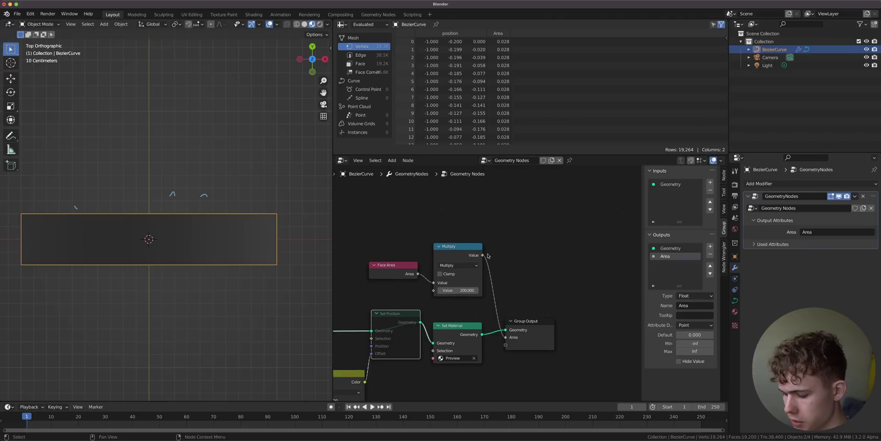
left_click(458, 253, "ctrl+shift")
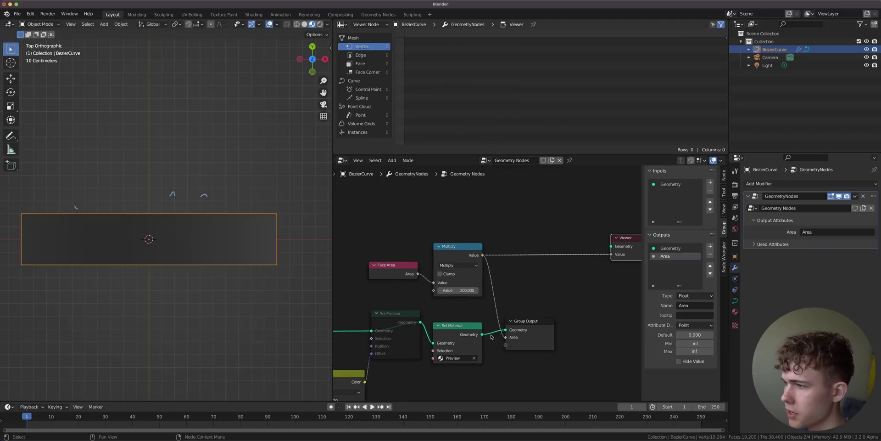
middle_click_drag(491, 337, 436, 340)
left_click_drag(439, 338, 568, 265)
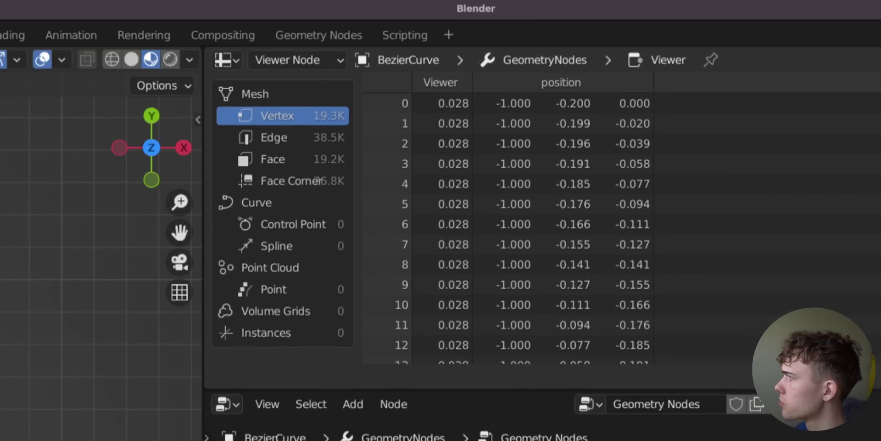
Insert a Map Range node after the Multiply node and route its result to both the Viewer and the Group Output's Area
left_click_drag(880, 99, 879, 217)
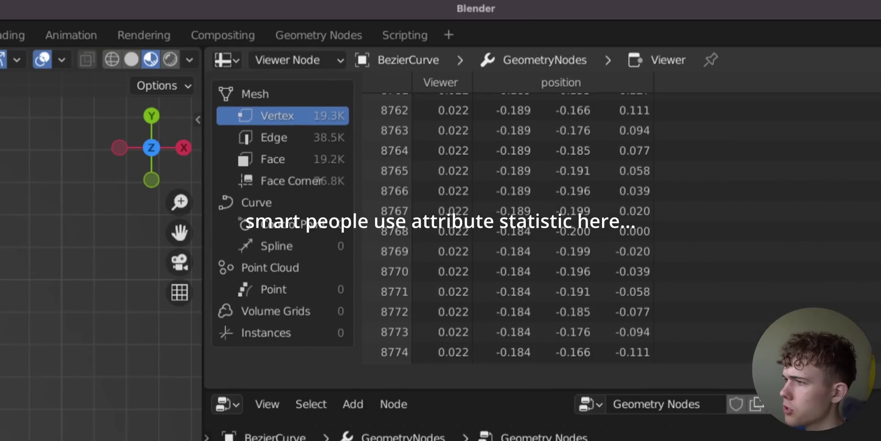
scroll(512, 225, "down", 20)
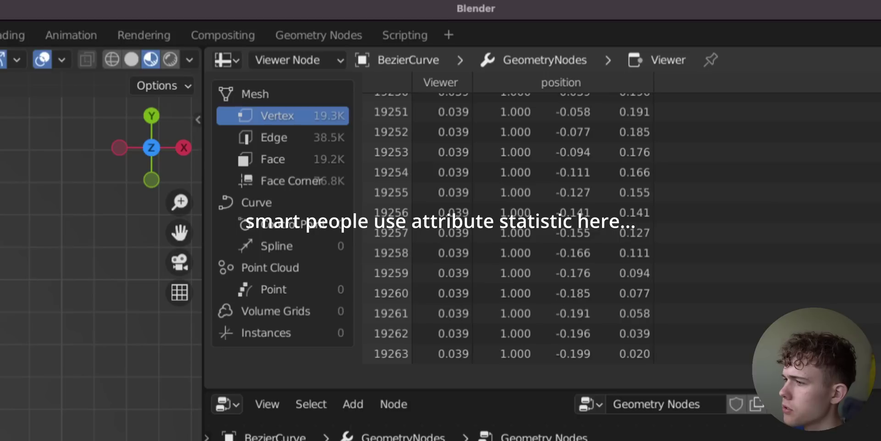
scroll(513, 225, "up", 20)
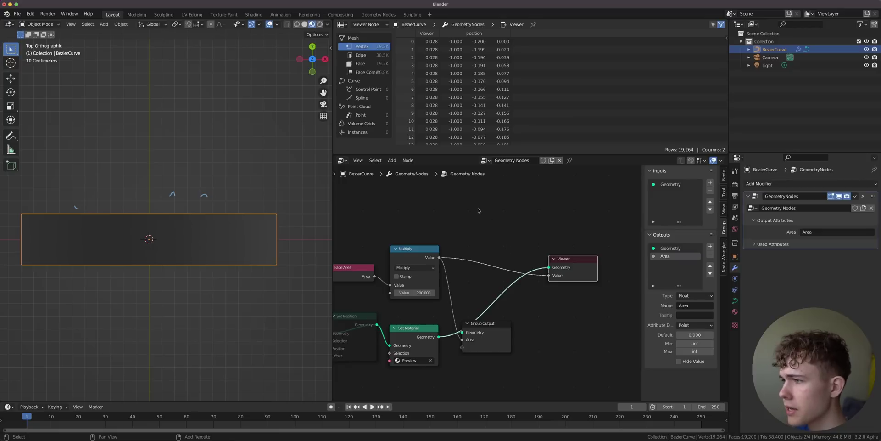
key("shift+a")
type("ma")
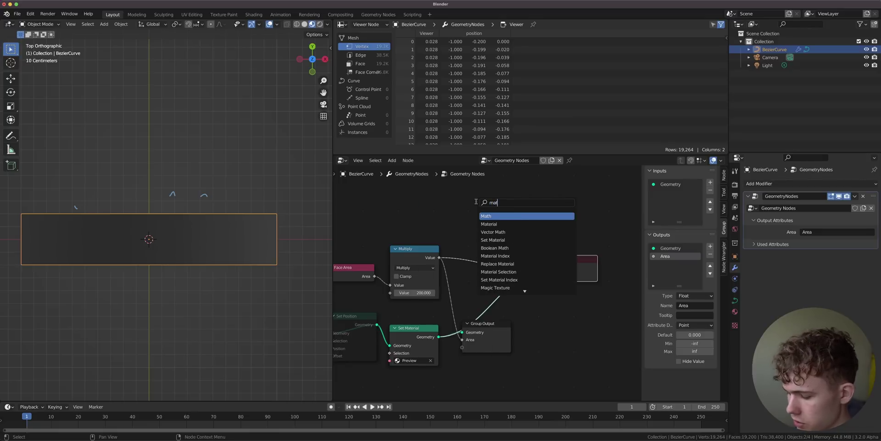
type("p")
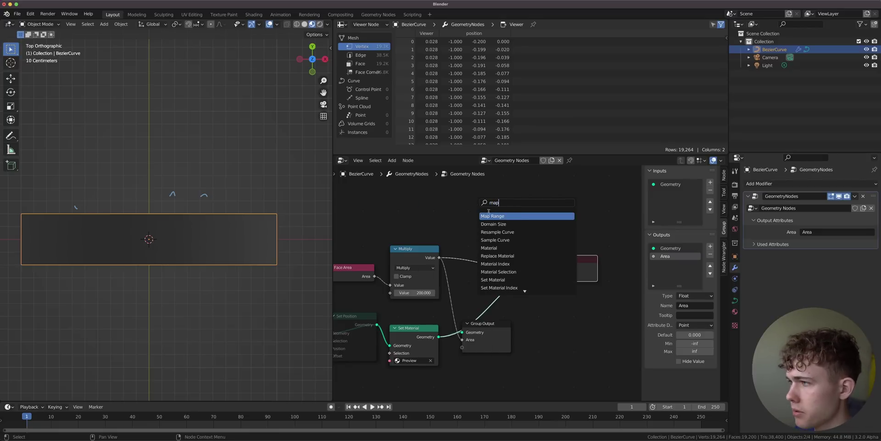
left_click(490, 215)
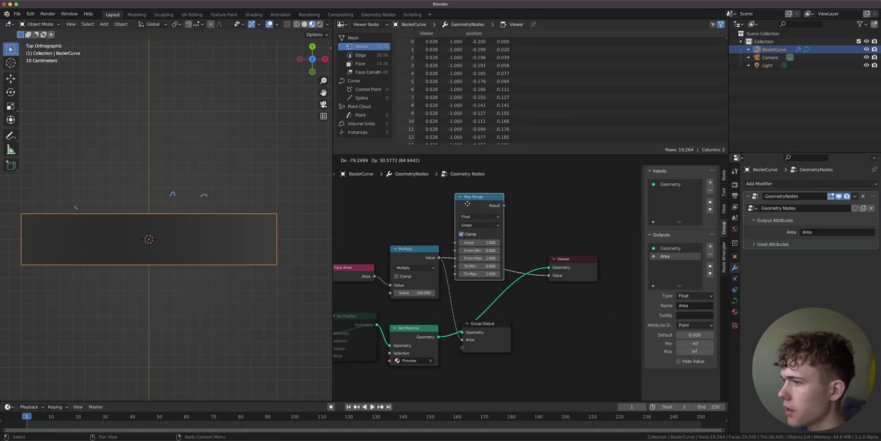
left_click(468, 204)
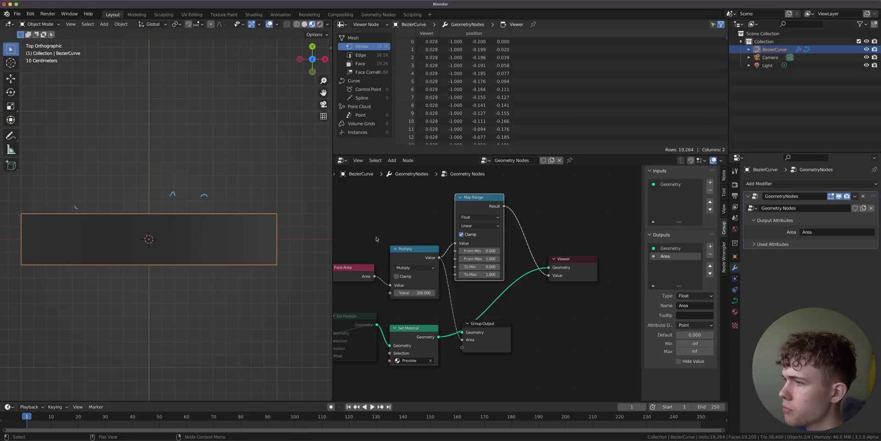
middle_click_drag(377, 239, 418, 258)
left_click_drag(369, 203, 528, 327)
key("g")
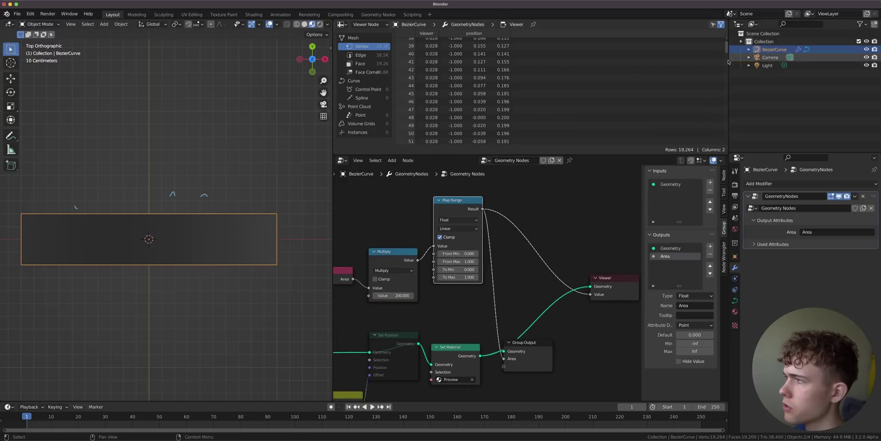
Set the Map Range node's From Min to 0.022 and From Max to 0.039, the lowest and highest values in the spreadsheet
left_click_drag(728, 48, 727, 138)
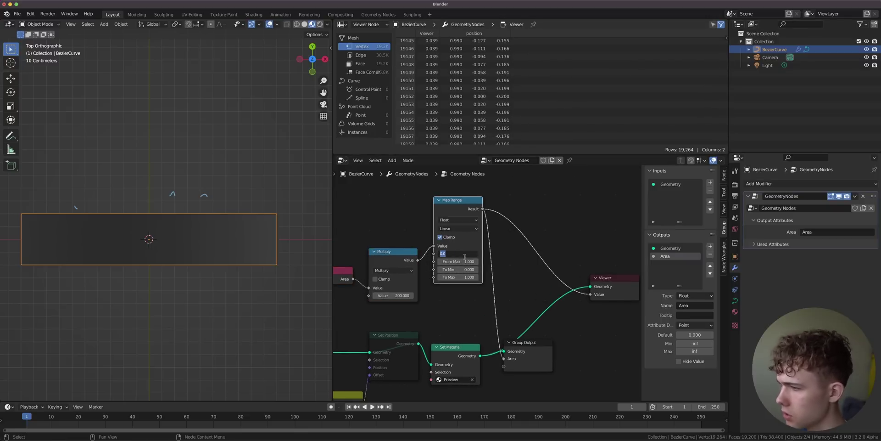
type("0.022")
key("Return")
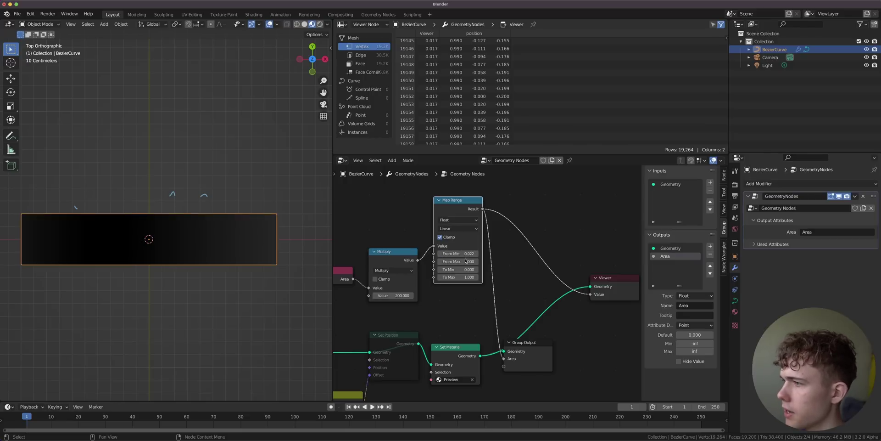
left_click(464, 260)
type("0")
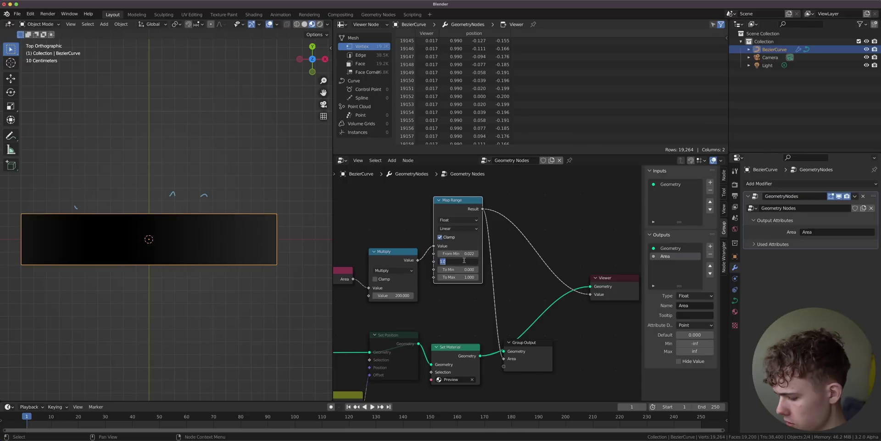
type(".0")
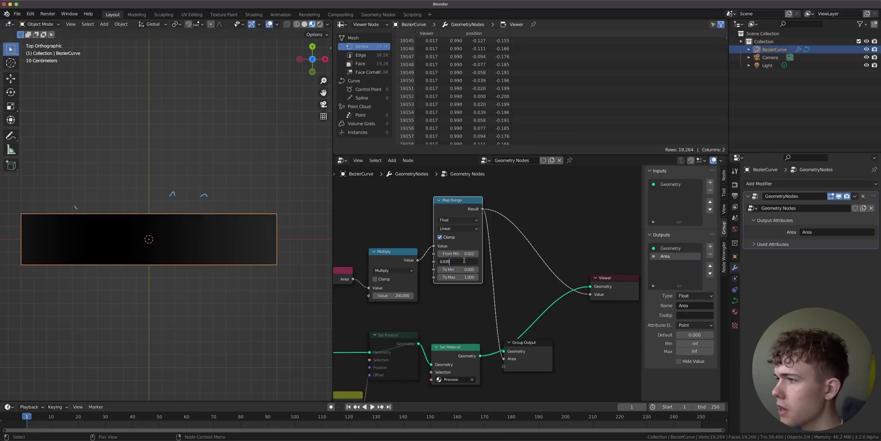
key("Return")
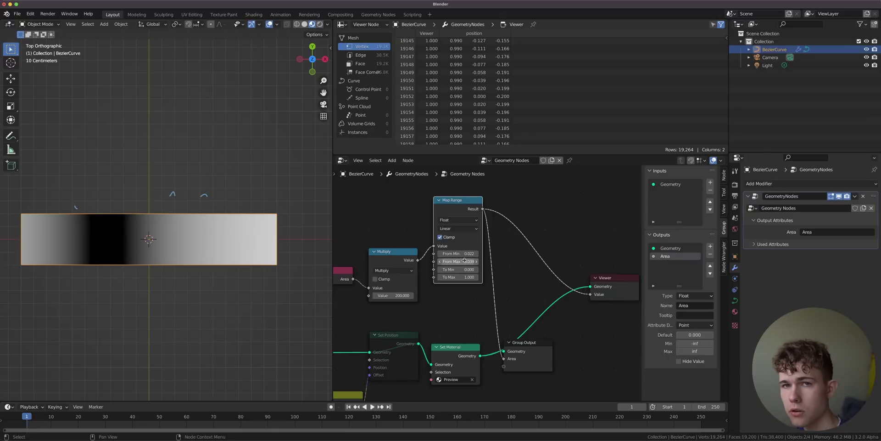
Insert a ColorRamp node between the Map Range result and the Group Output's Area socket
left_click_drag(450, 209, 449, 230)
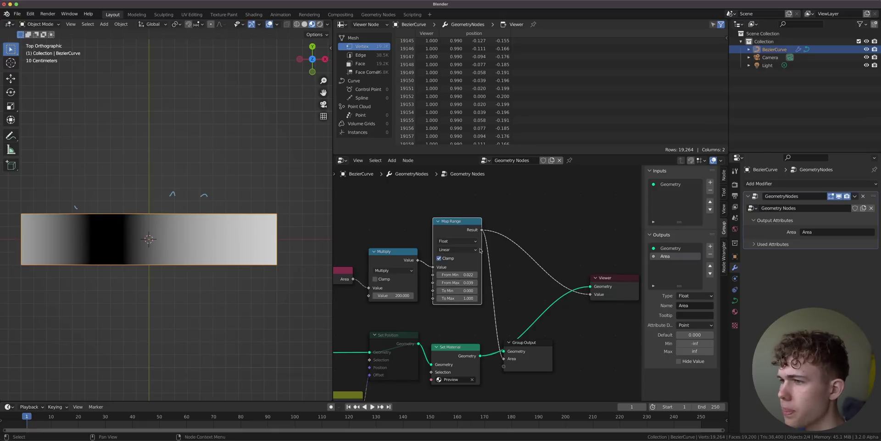
scroll(481, 250, "down", 1)
scroll(115, 205, "down", 2)
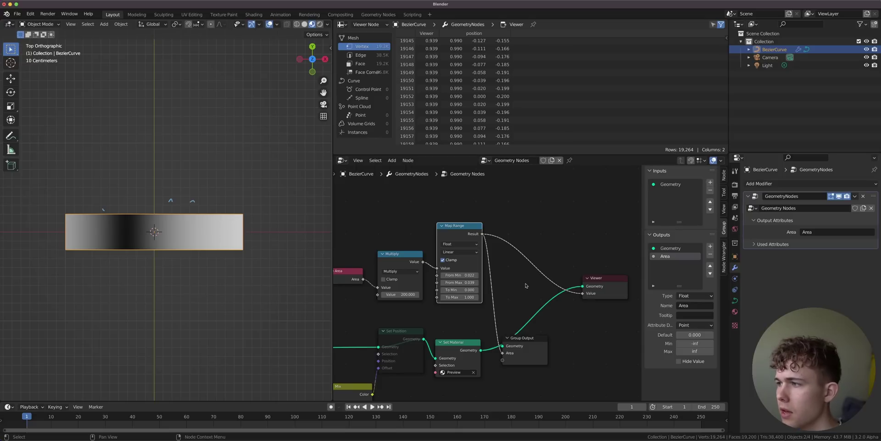
scroll(486, 287, "down", 5)
middle_click_drag(482, 288, 528, 307)
left_click_drag(410, 247, 512, 314)
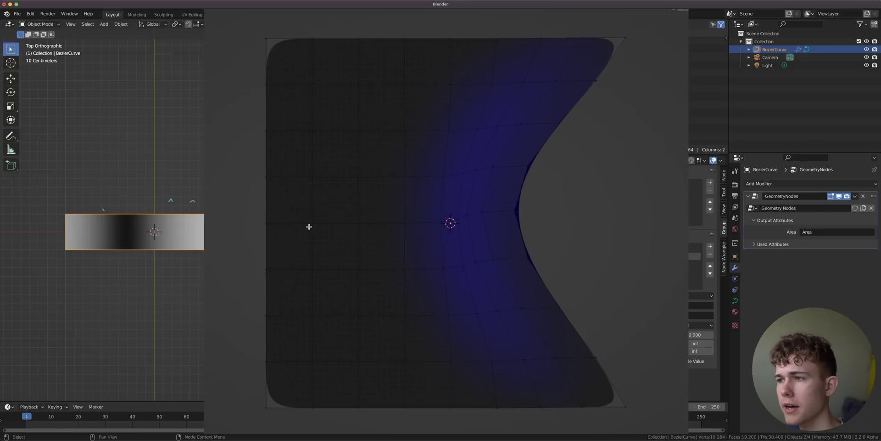
left_click_drag(309, 227, 531, 301)
key("shift+a")
type("co")
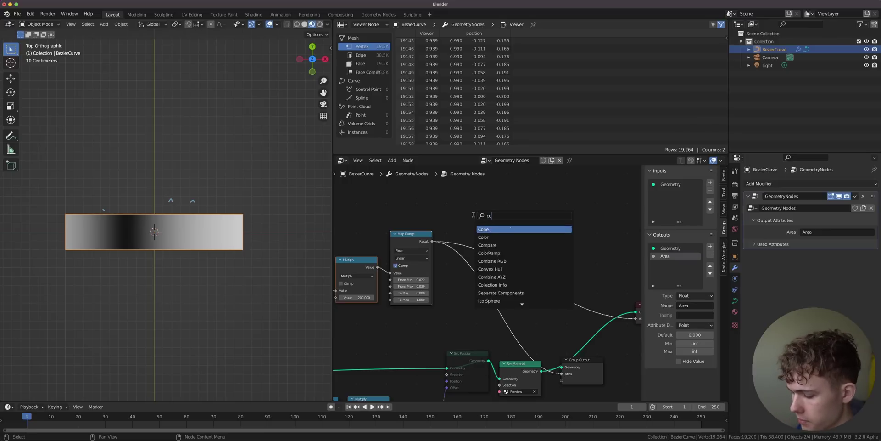
type("lor")
left_click(485, 237)
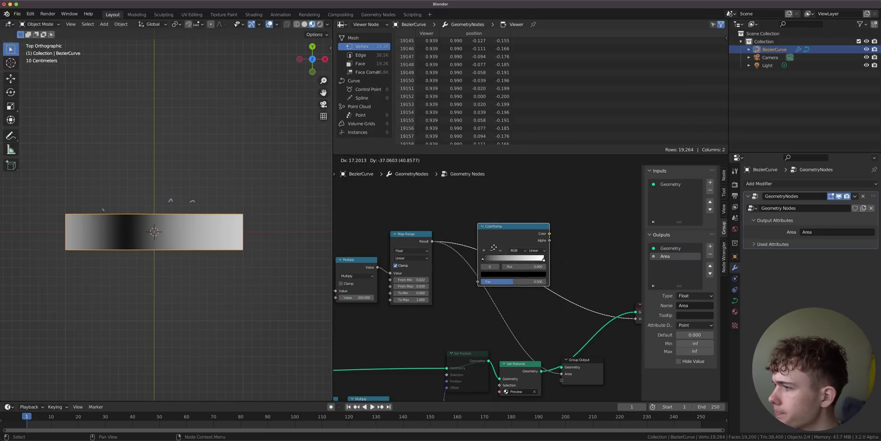
left_click(471, 287)
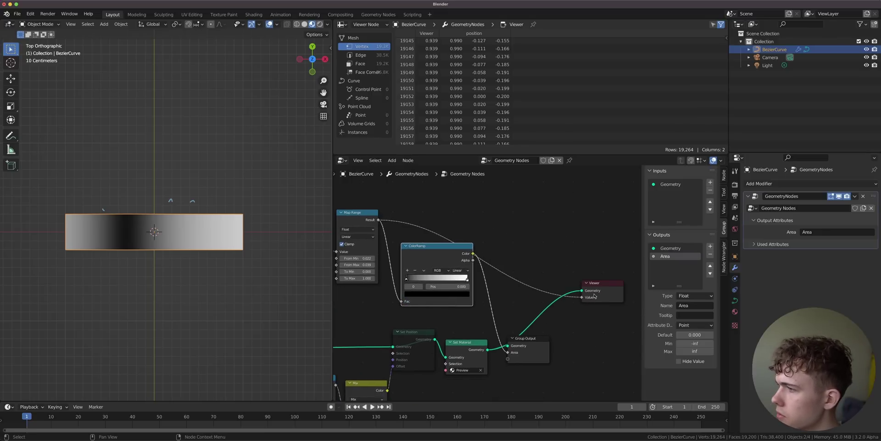
Delete the Viewer node
left_click_drag(603, 284, 599, 258)
key("x")
middle_click_drag(489, 263, 529, 261)
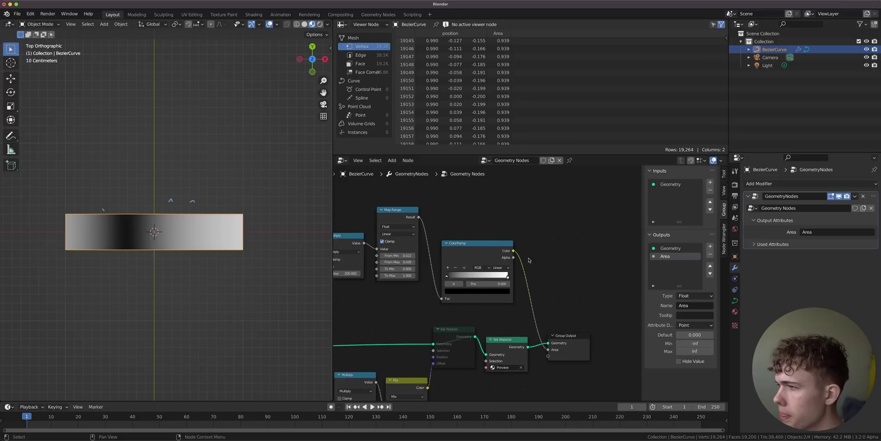
Color the ColorRamp's first stop blue and its last stop red
scroll(447, 250, "up", 2)
left_click(445, 260)
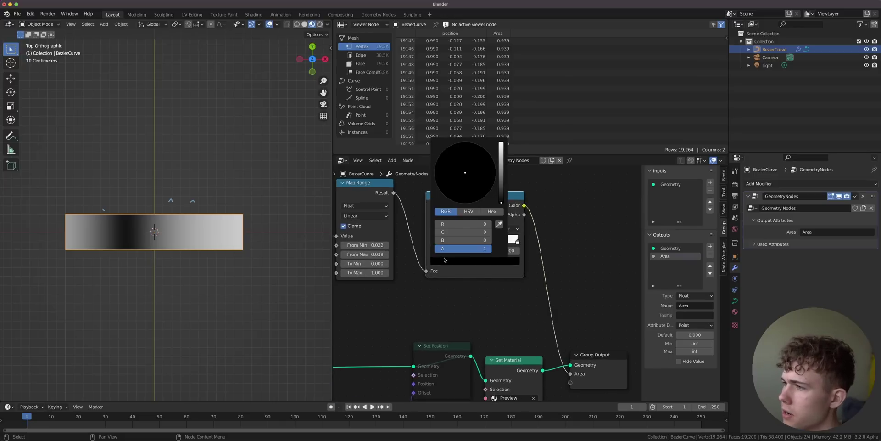
mouse_move(501, 189)
left_mouse_down()
mouse_move(501, 163)
mouse_move(500, 204)
left_mouse_up()
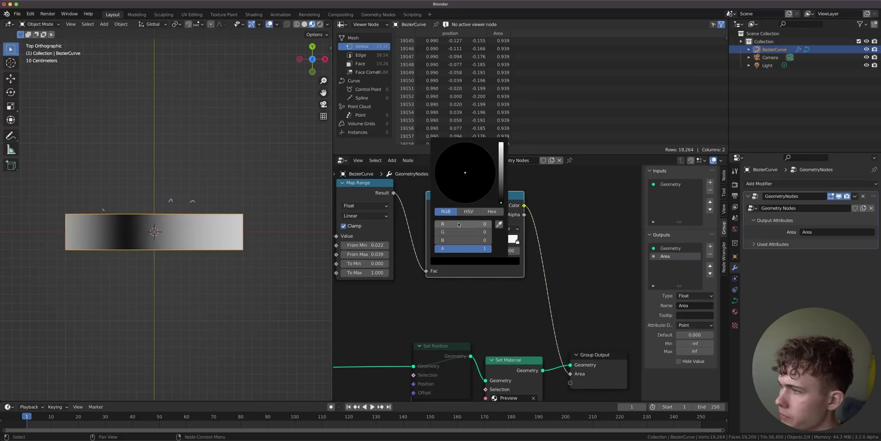
left_click_drag(449, 243, 504, 242)
left_click(453, 251)
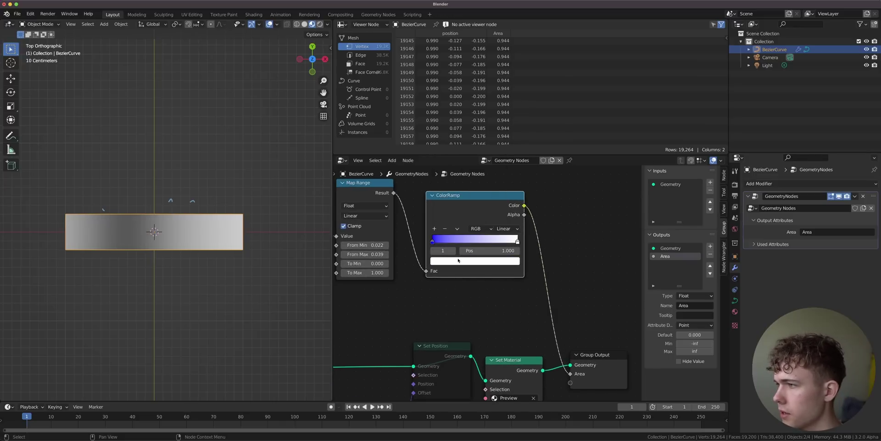
left_click(458, 260)
left_click_drag(481, 234, 436, 240)
Add a middle stop at position 0.500 to the ColorRamp and make it black
left_click(435, 230)
left_click(465, 261)
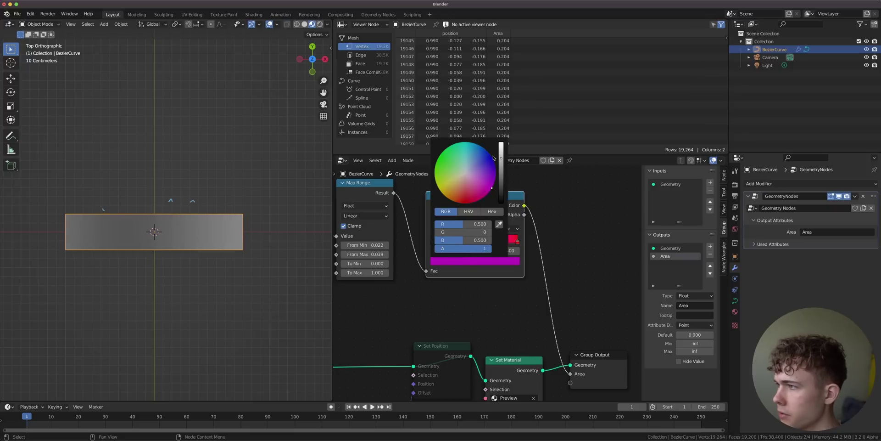
left_click_drag(501, 178, 501, 202)
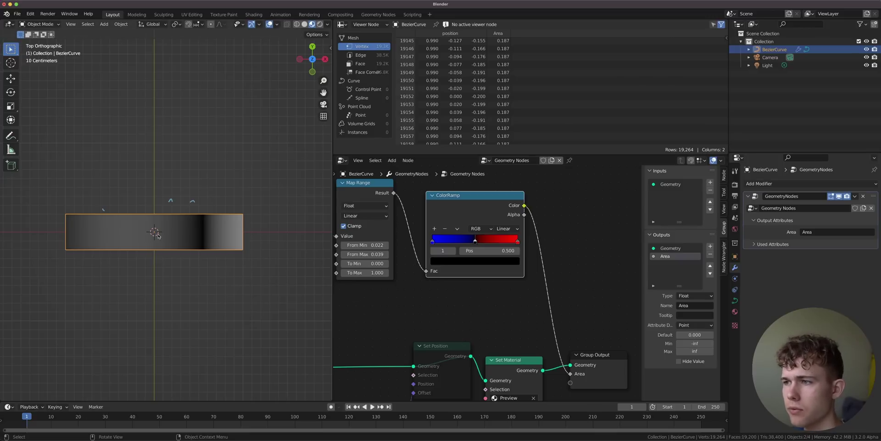
Change the type of the node group's Area output to Color
scroll(500, 294, "up", 4)
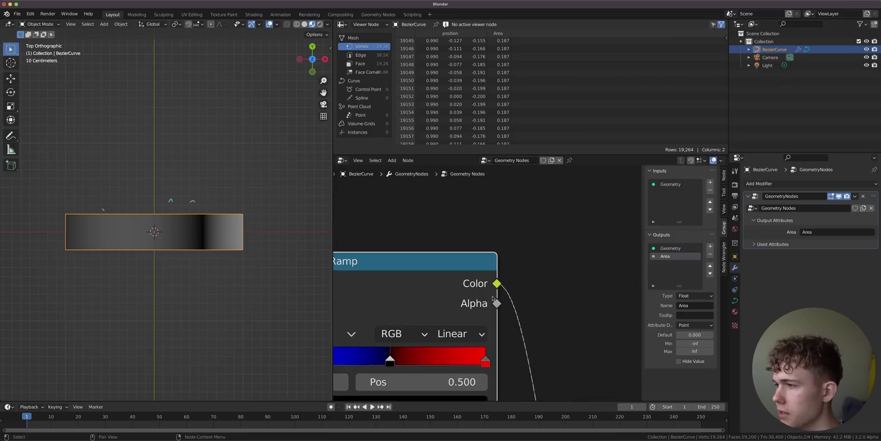
scroll(499, 291, "down", 3)
middle_click_drag(515, 311, 517, 258)
scroll(518, 295, "down", 1)
scroll(485, 289, "up", 3)
left_click(547, 295)
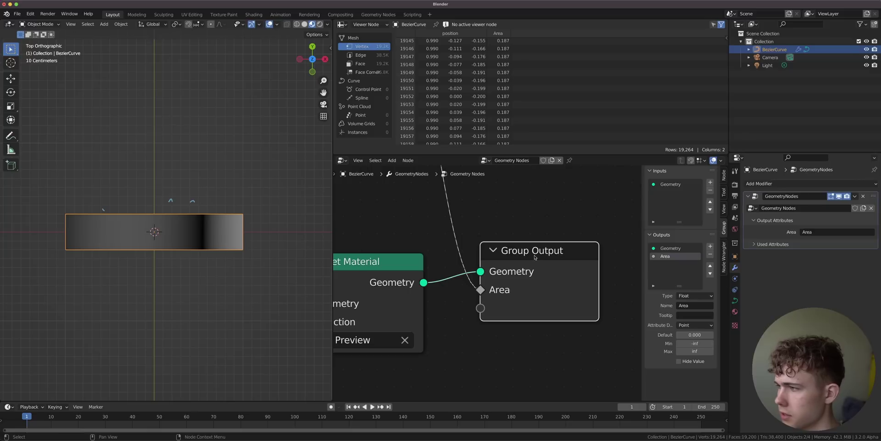
left_click(686, 297)
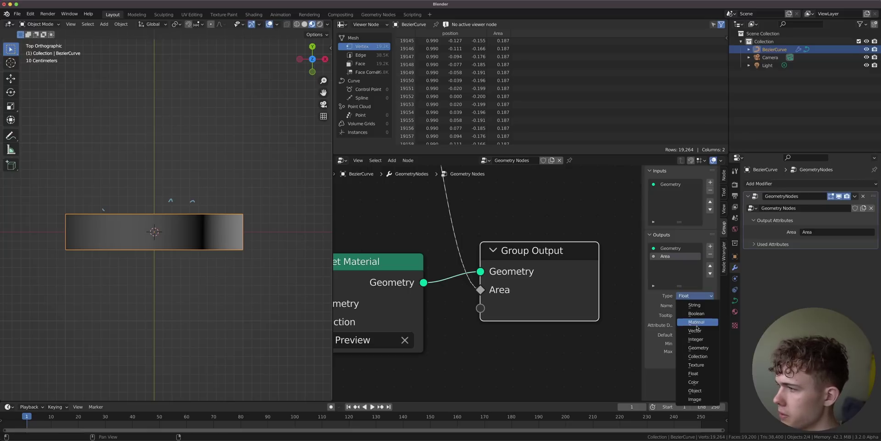
left_click(697, 382)
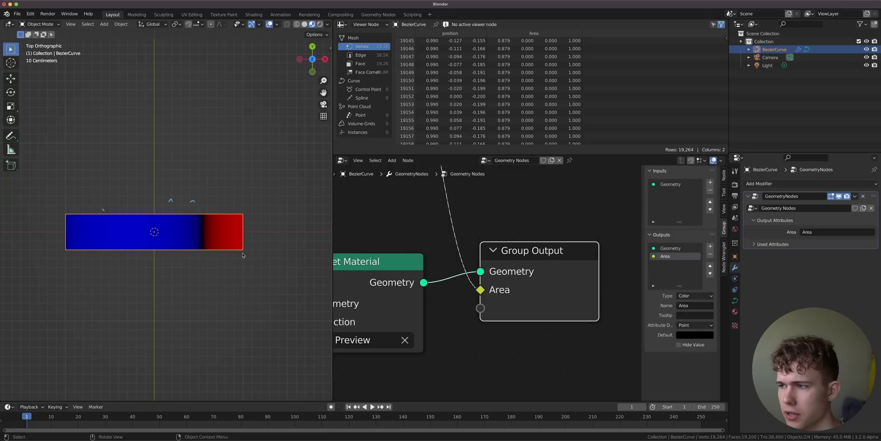
key("Tab")
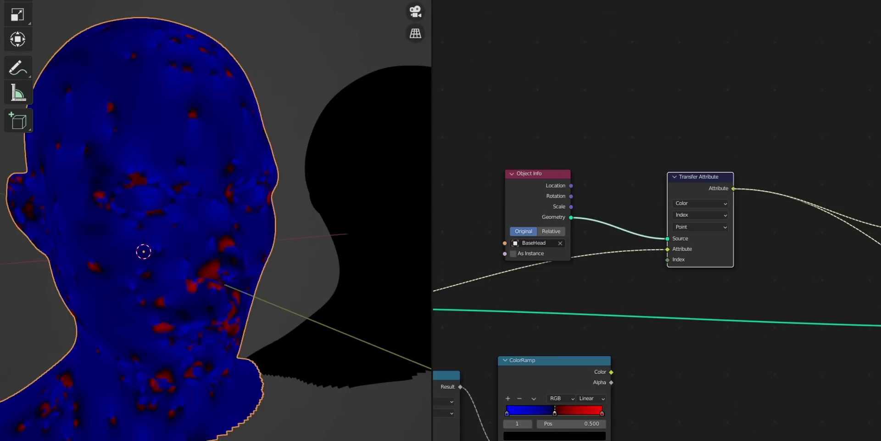
left_click_drag(734, 188, 880, 227)
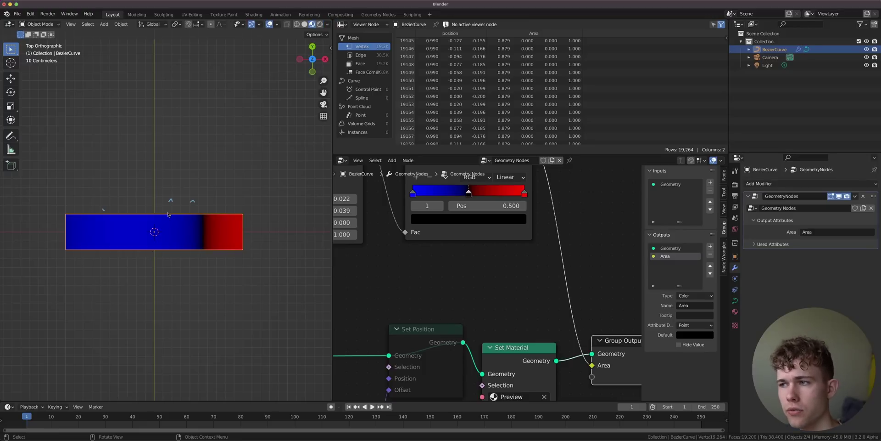
Duplicate the tube object and place the copy above the original in the top view
middle_click_drag(168, 214, 138, 253, "shift")
key("shift+d")
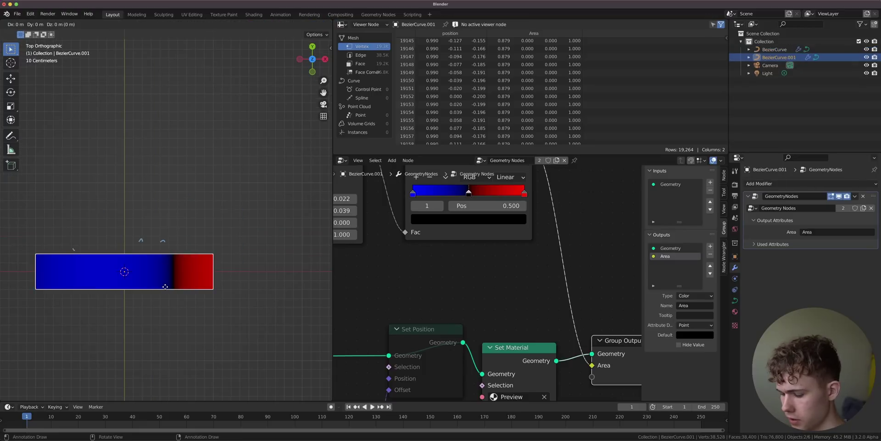
left_click(165, 192)
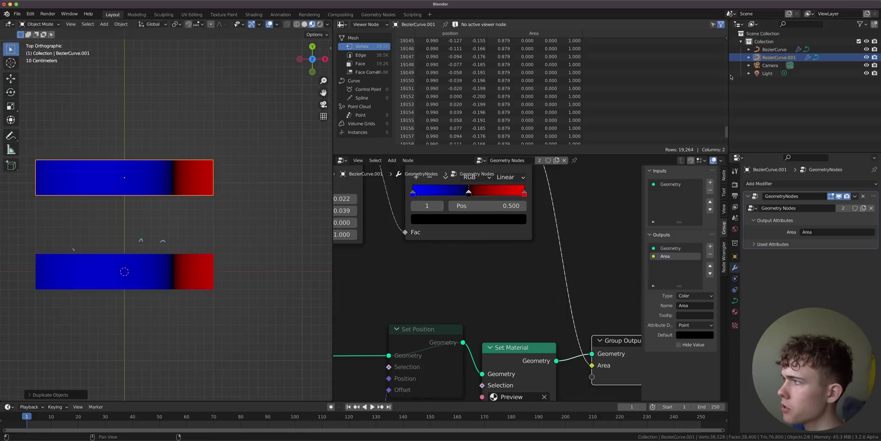
Rename the duplicated tube object to baseState
double_click(769, 57)
type("base")
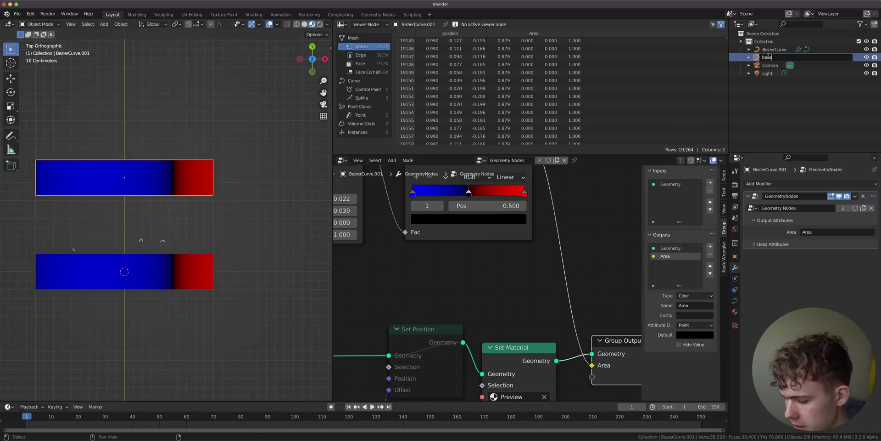
type("State")
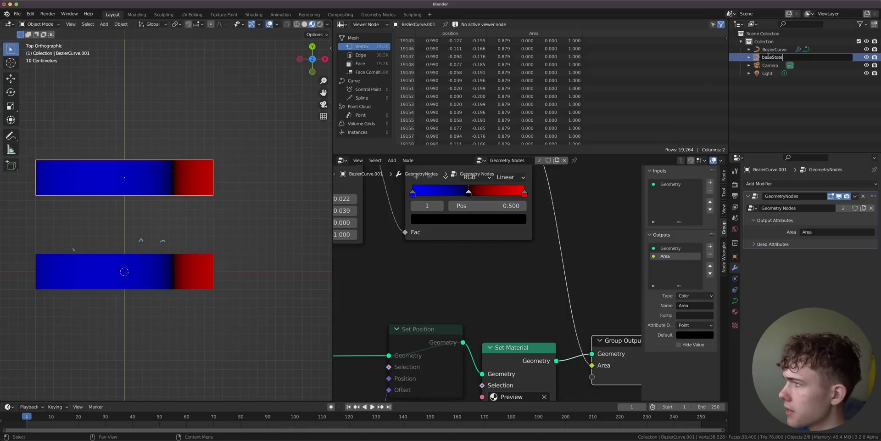
key("Return")
Rename the original tube object to NewState
left_click(191, 273)
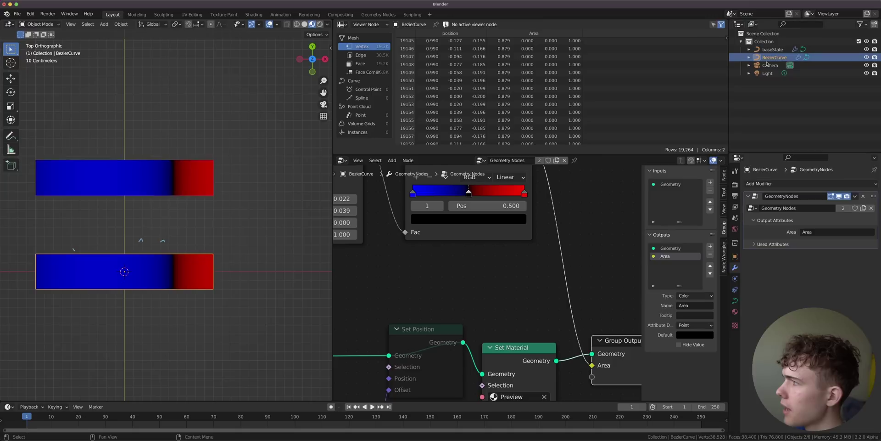
double_click(768, 57)
type("NewState")
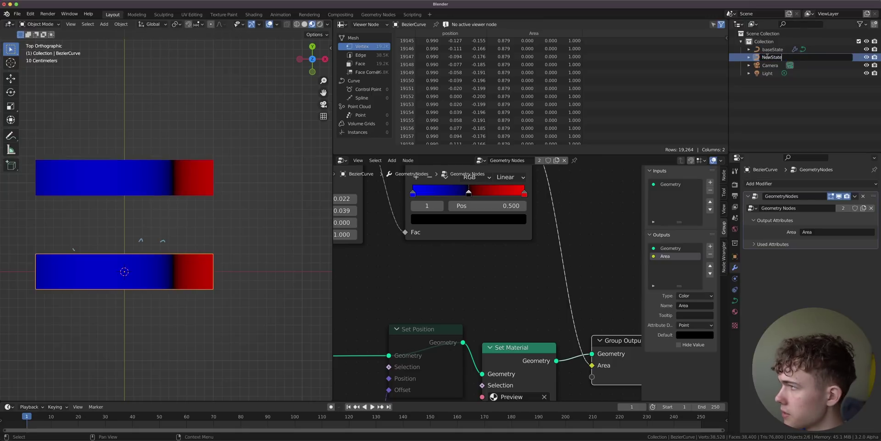
key("Return")
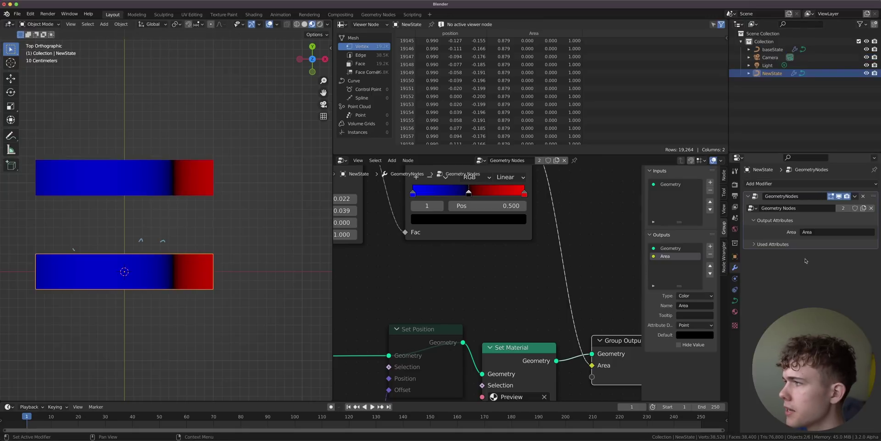
Set the Area output attribute name in NewState's Geometry Nodes modifier to NewArea
left_click(816, 233)
type("Ne")
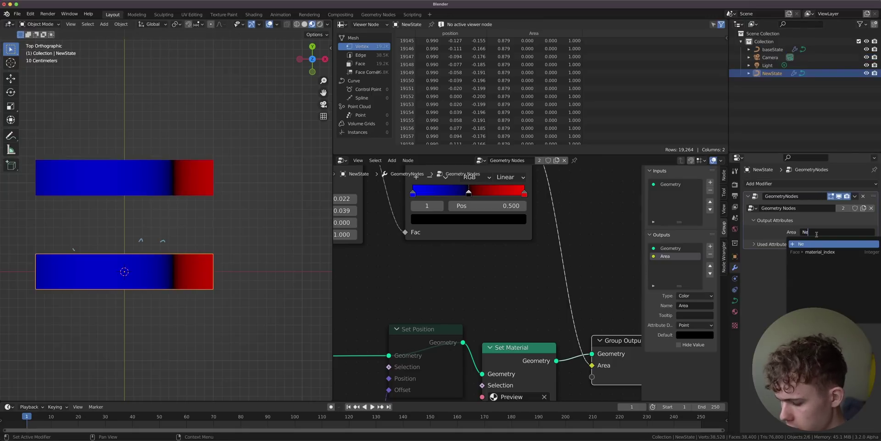
type("wArea")
key("Return")
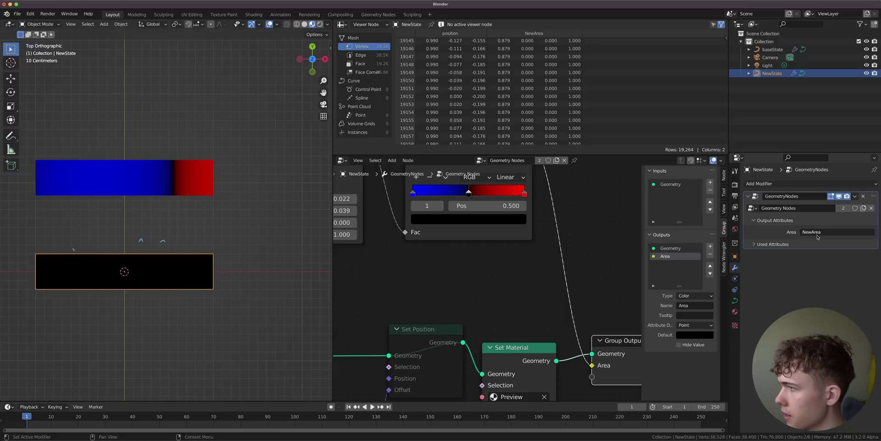
In the shader nodes of the Preview material, set the Attribute node's name to NewArea
left_click(342, 161)
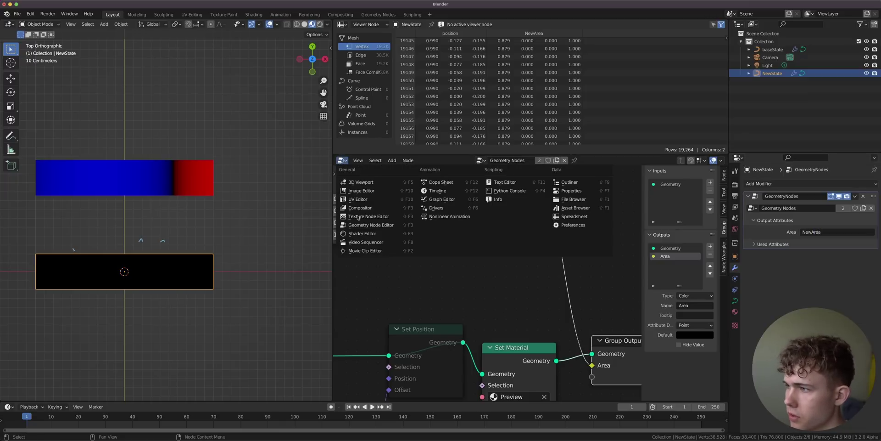
left_click(360, 234)
key("Home")
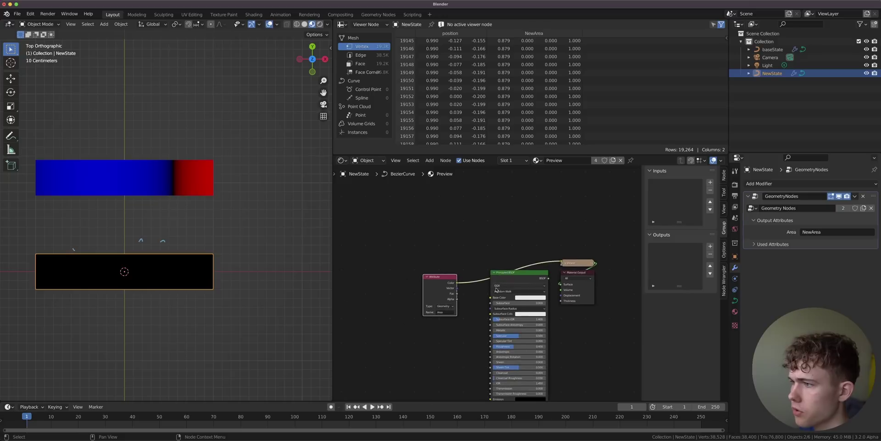
left_click(427, 330)
type("New")
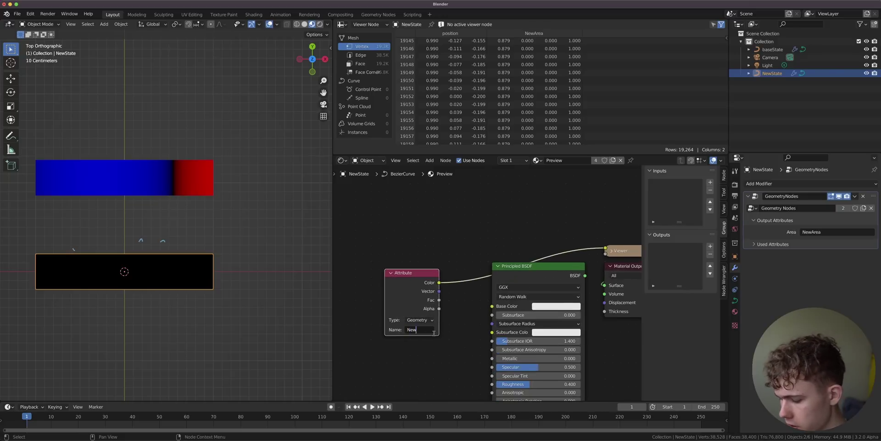
type("Area")
key("Return")
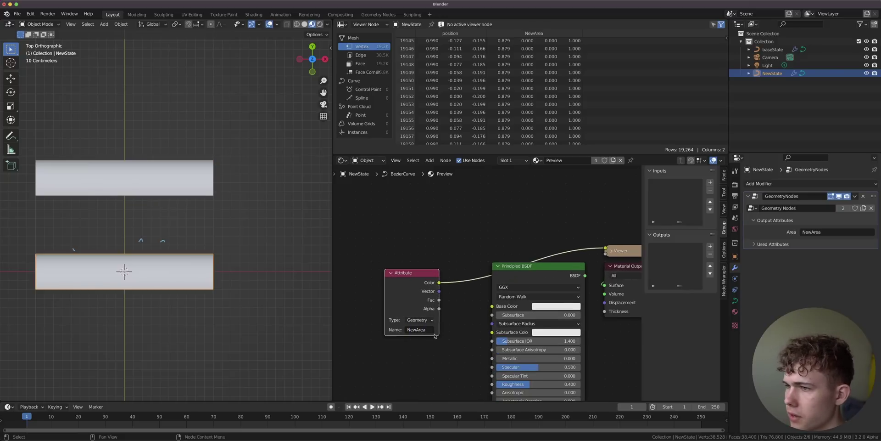
Give the baseState object its own copy of the geometry node group and name it BAseState
left_click(172, 188)
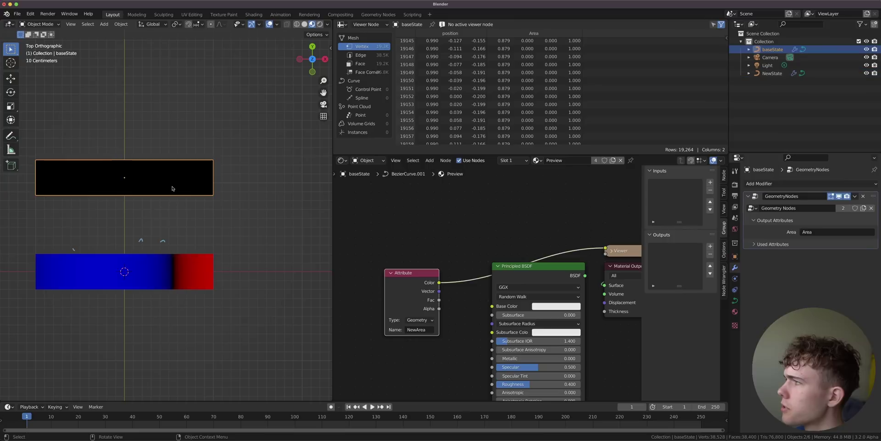
left_click(342, 160)
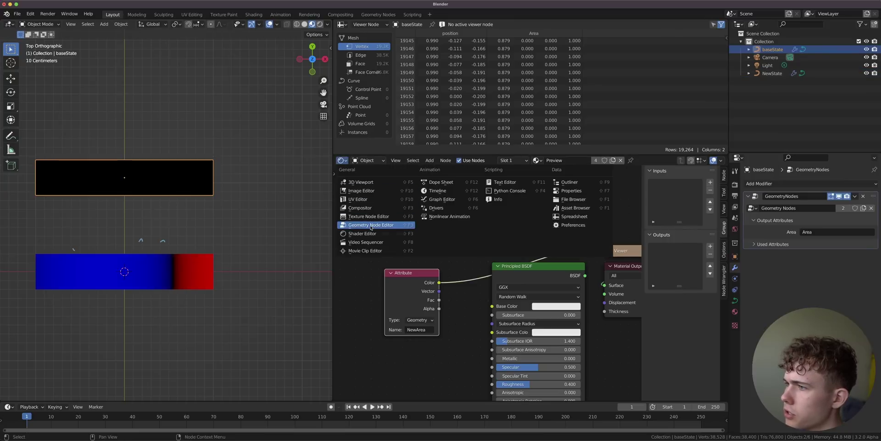
left_click(363, 225)
left_click(541, 163)
middle_click_drag(584, 189, 409, 197)
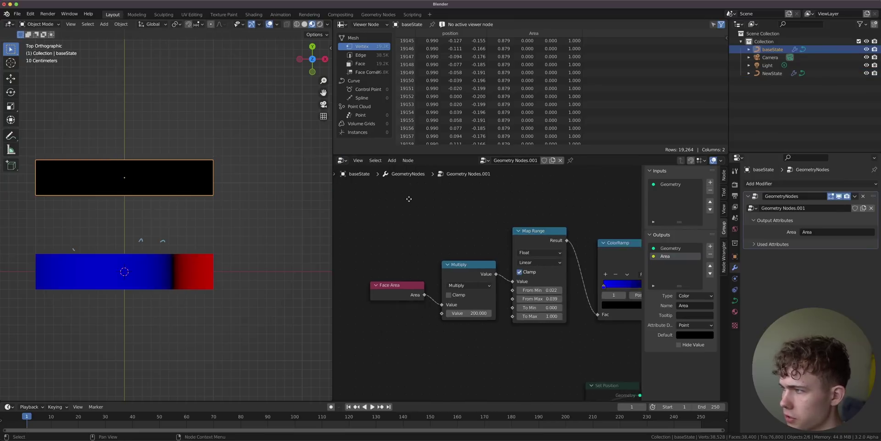
scroll(409, 197, "down", 2)
middle_click_drag(502, 208, 497, 209)
double_click(508, 160)
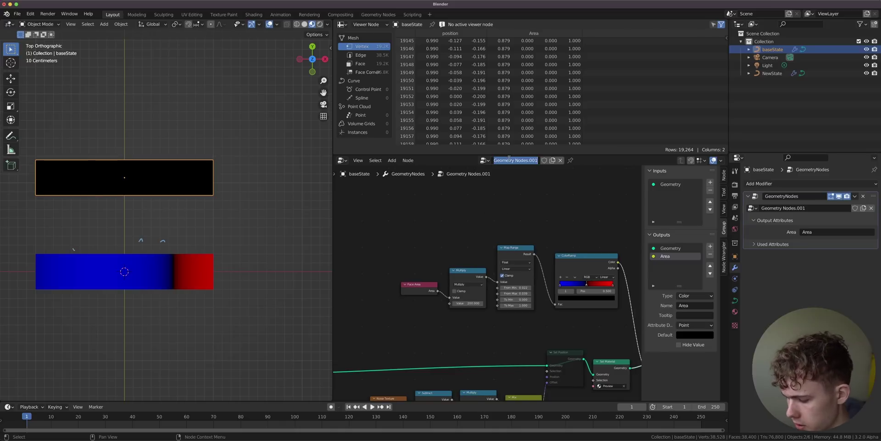
type("BAseState")
key("Return")
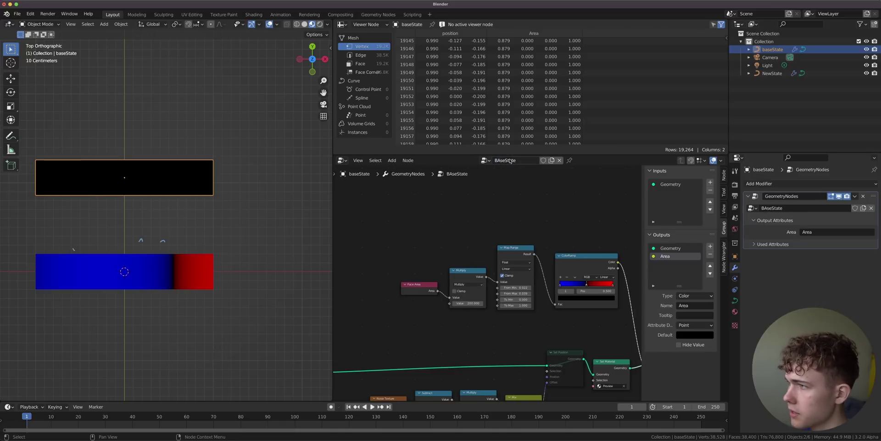
Rename the NewState object's geometry node group to NewState
left_click(163, 277)
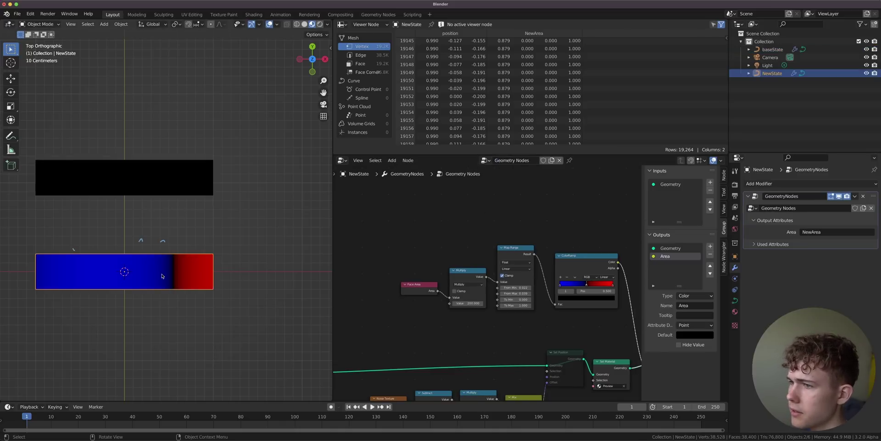
double_click(510, 160)
type("New<sta")
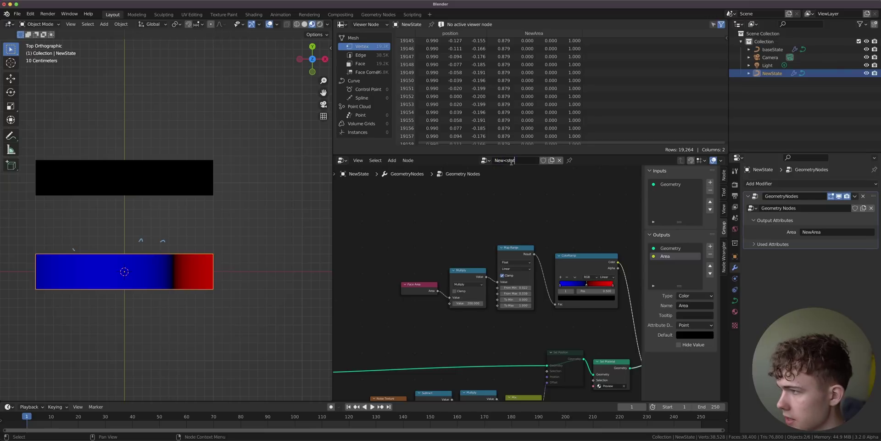
Hide the node editor's sidebar and extend the node editor over the spreadsheet area
key("n")
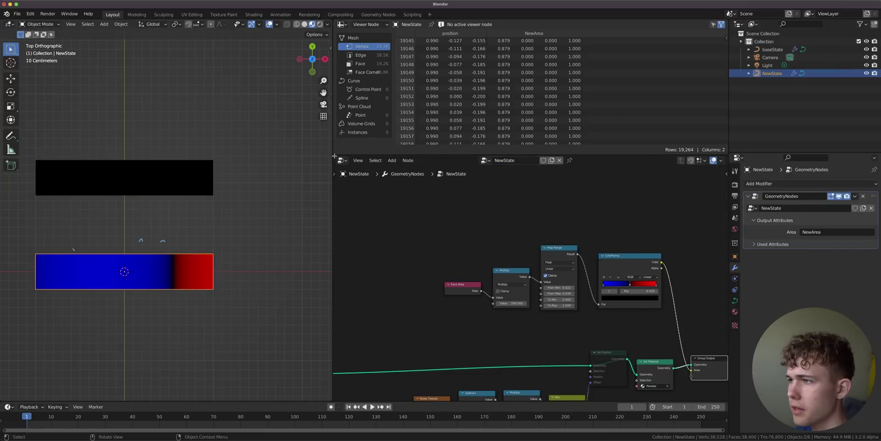
left_click_drag(336, 157, 340, 129)
scroll(537, 281, "down", 8)
middle_click_drag(575, 275, 626, 231)
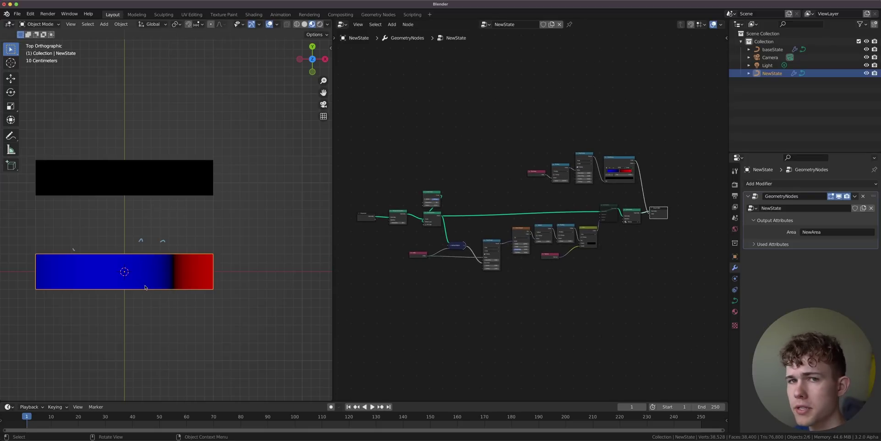
Add the baseState object to NewState's node tree as an Object Info node and place it above the Face Area node
left_click_drag(773, 50, 470, 305)
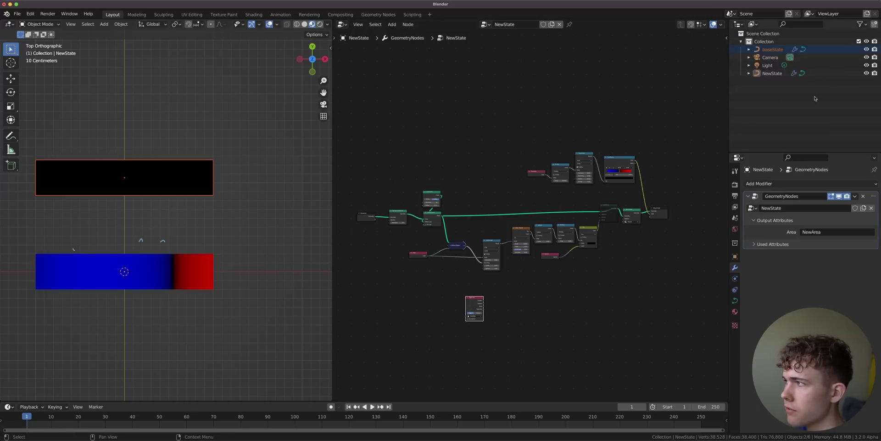
left_click(773, 74)
scroll(467, 303, "up", 8)
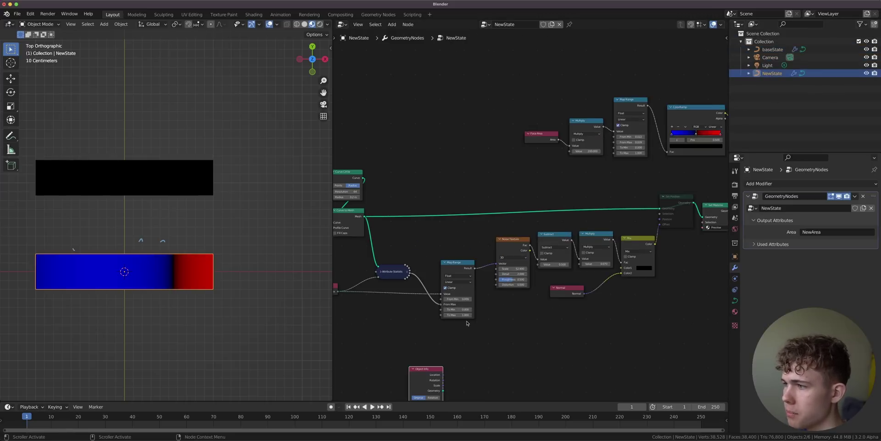
middle_click_drag(468, 324, 413, 202)
left_click_drag(361, 265, 626, 209)
middle_click_drag(659, 164, 525, 310)
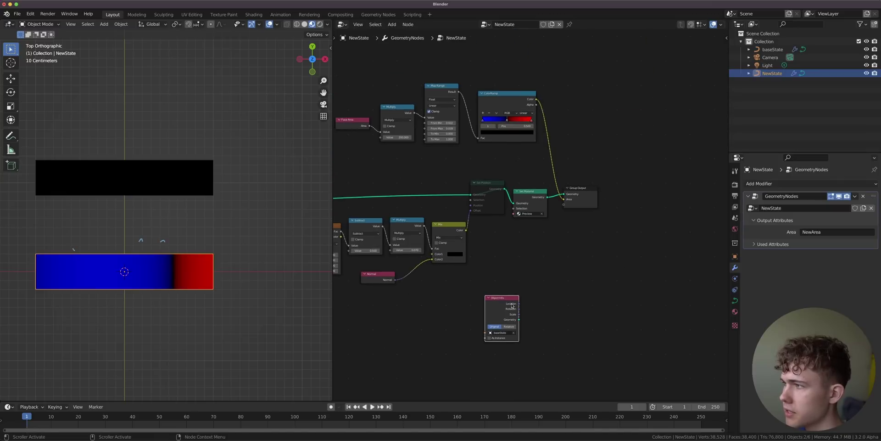
key("g")
left_click(357, 95)
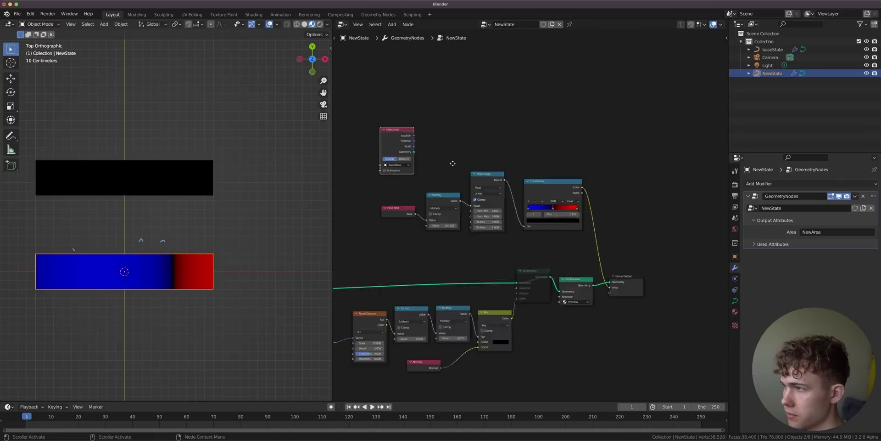
Try linking the Object Info node's Geometry output to the Group Output's Geometry input
scroll(411, 186, "up", 3)
middle_click_drag(411, 186, 386, 162)
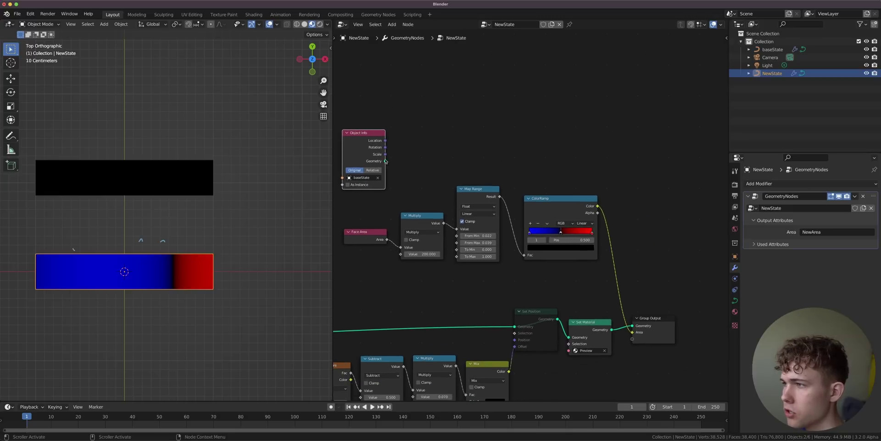
left_click_drag(385, 161, 632, 331)
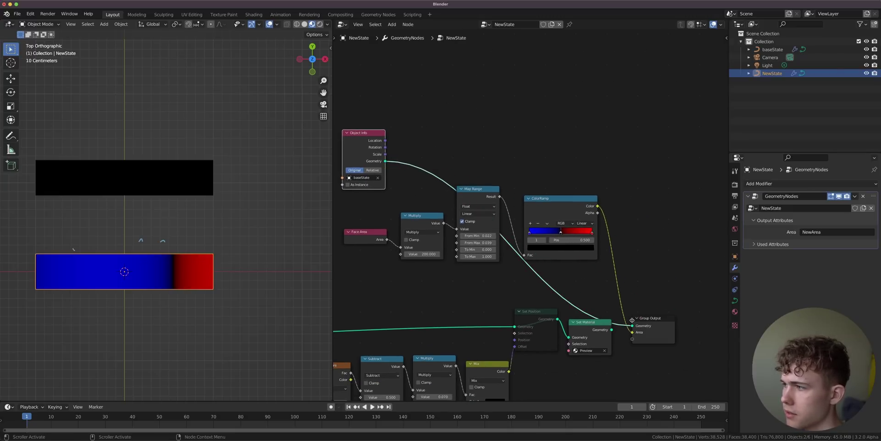
middle_click_drag(612, 329, 627, 360)
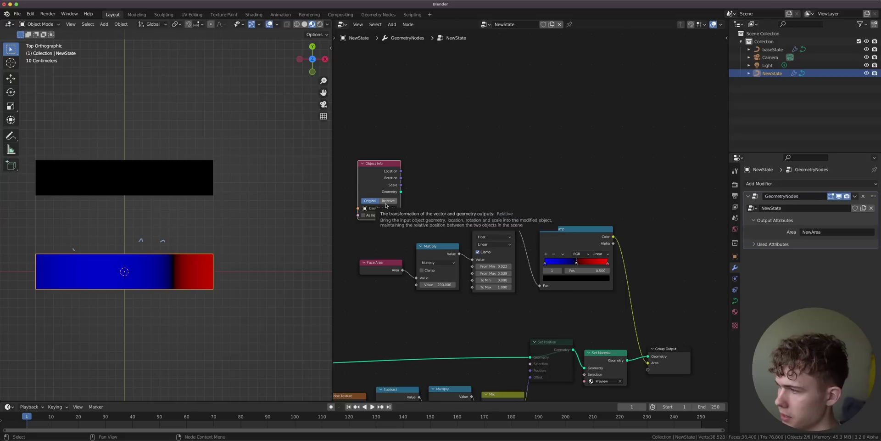
Examine the baseState object's node tree around its ColorRamp and Group Output
left_click(142, 180)
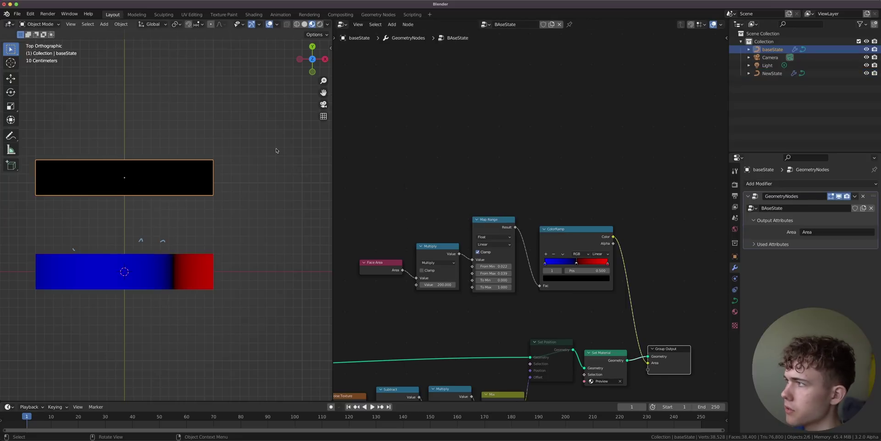
middle_click_drag(604, 255, 568, 188)
scroll(568, 188, "up", 5)
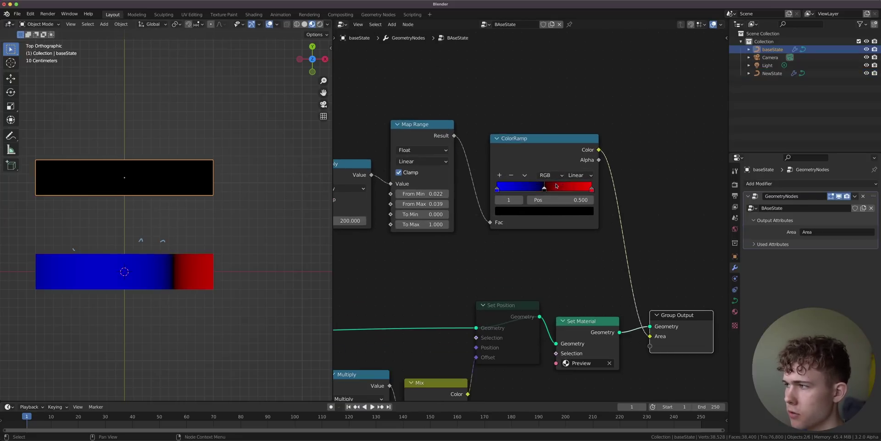
left_click_drag(542, 151, 535, 148)
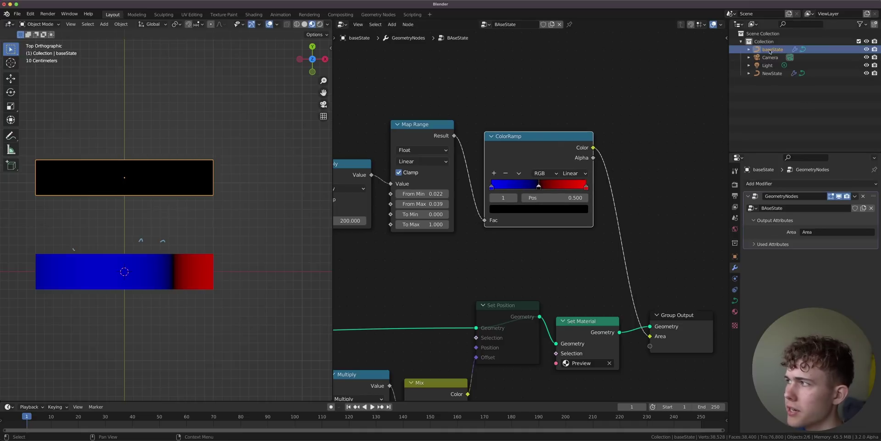
Add a Transfer Attribute node to NewState's node tree and connect the Object Info node's Geometry output to its Source
left_click(186, 272)
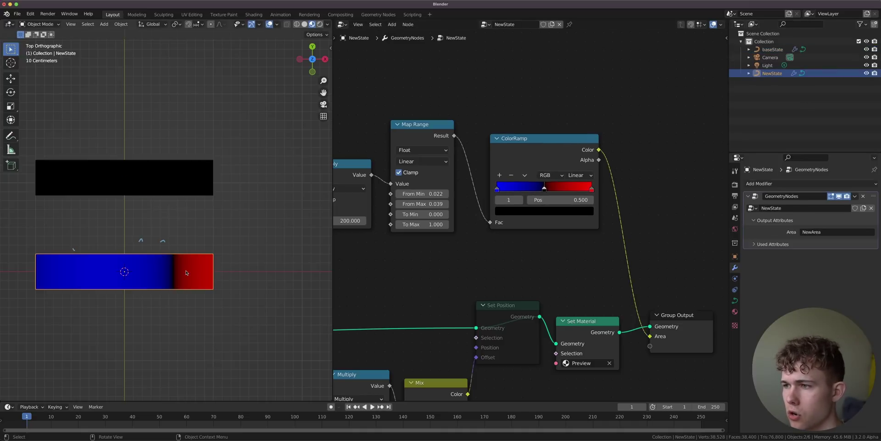
scroll(509, 217, "down", 6)
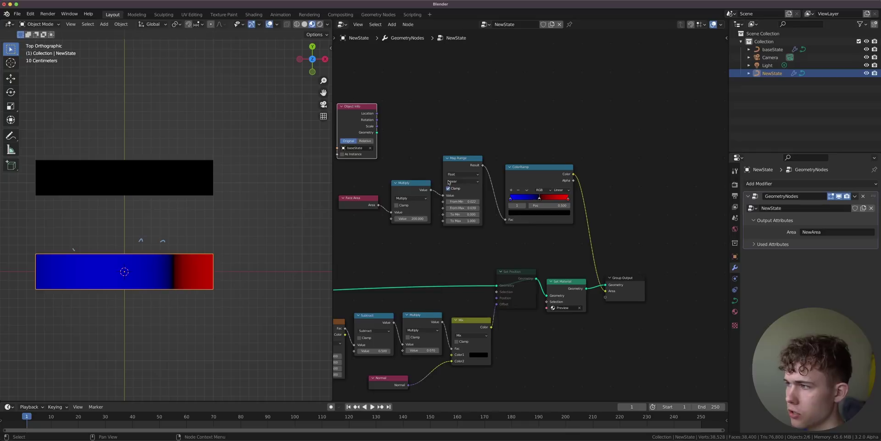
middle_click_drag(446, 160, 496, 239)
key("shift+a")
type("transf")
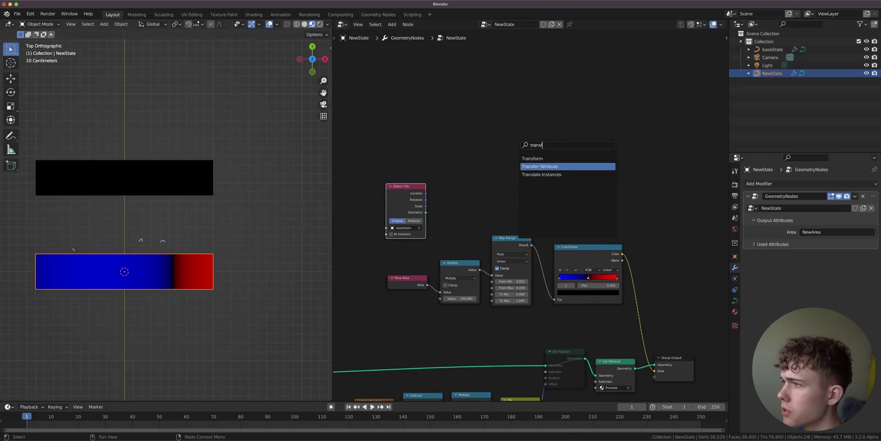
left_click(541, 166)
left_click(541, 167)
scroll(416, 241, "up", 1)
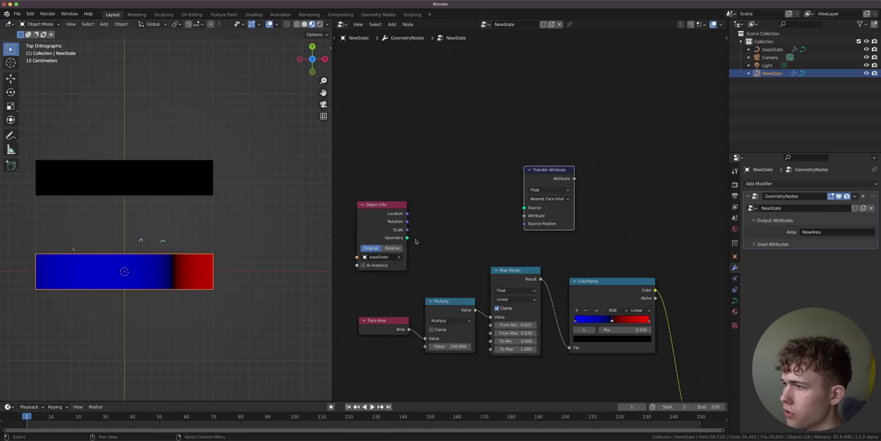
left_click_drag(407, 237, 524, 207)
scroll(526, 204, "up", 1)
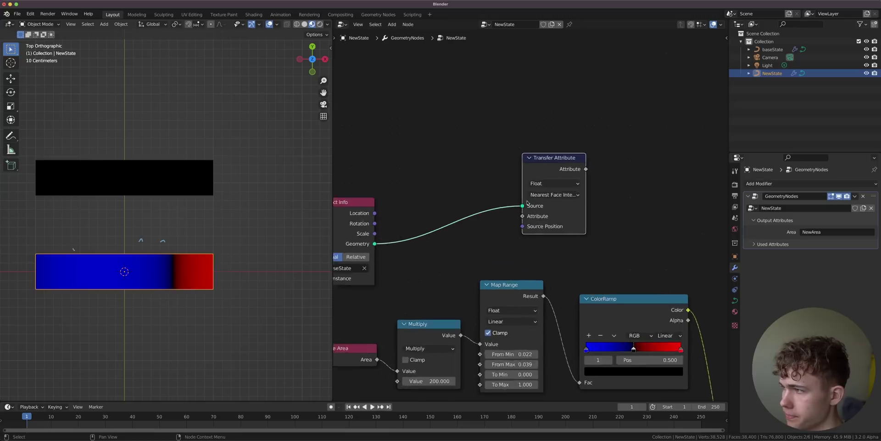
Set the Transfer Attribute node's data type to Color and its mapping to Index, and shift the node slightly
scroll(527, 202, "up", 1)
left_click(560, 172)
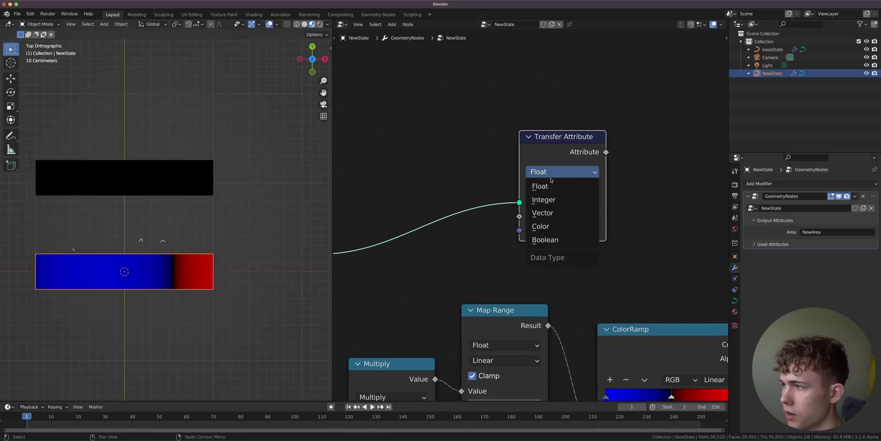
left_click(552, 227)
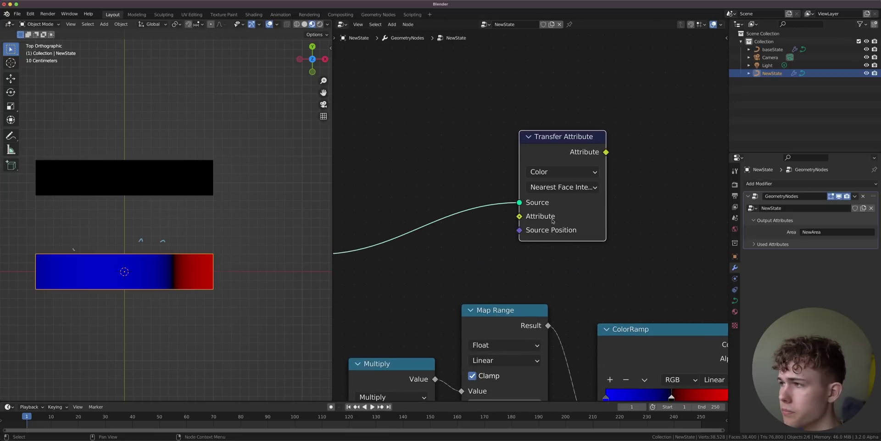
left_click(555, 189)
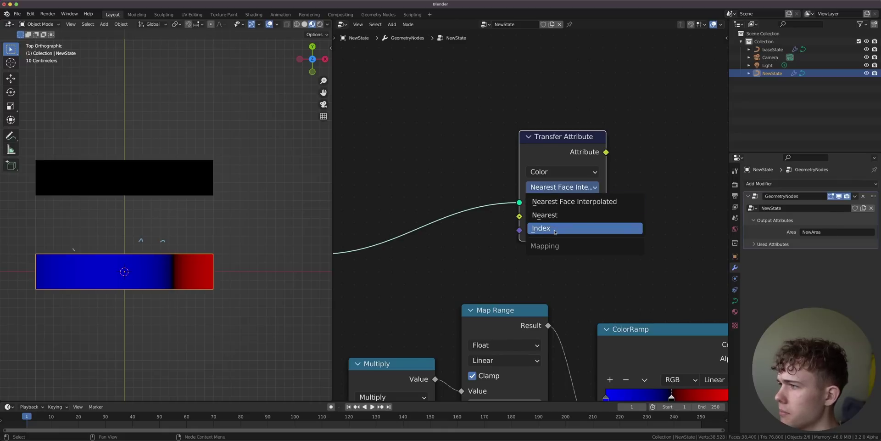
left_click(555, 232)
scroll(507, 204, "down", 3)
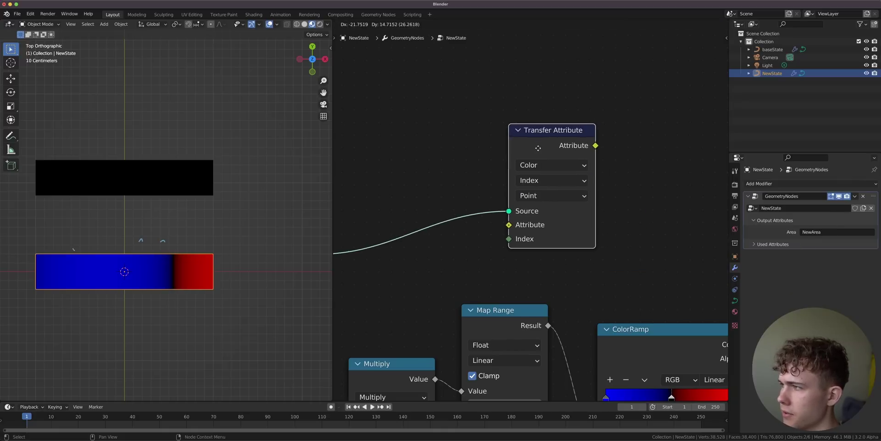
scroll(508, 204, "down", 3)
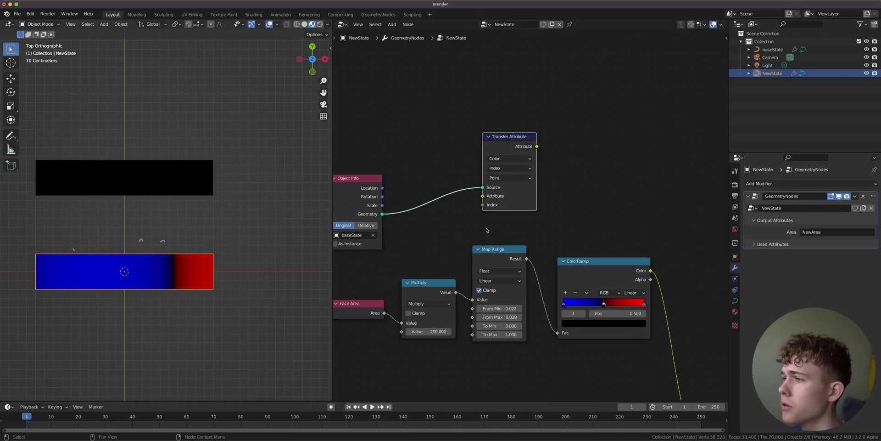
Rename the Area output attribute of the baseState object's Geometry Nodes modifier as BaseArea
left_click(197, 183)
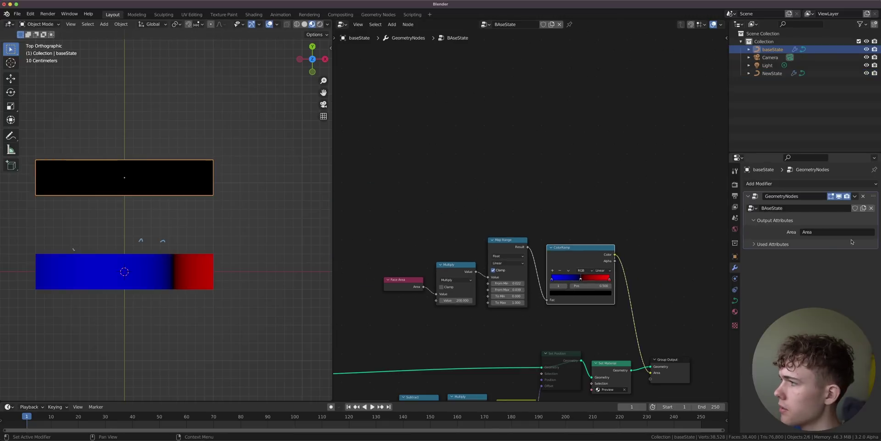
left_click(807, 231)
type("BaseArea")
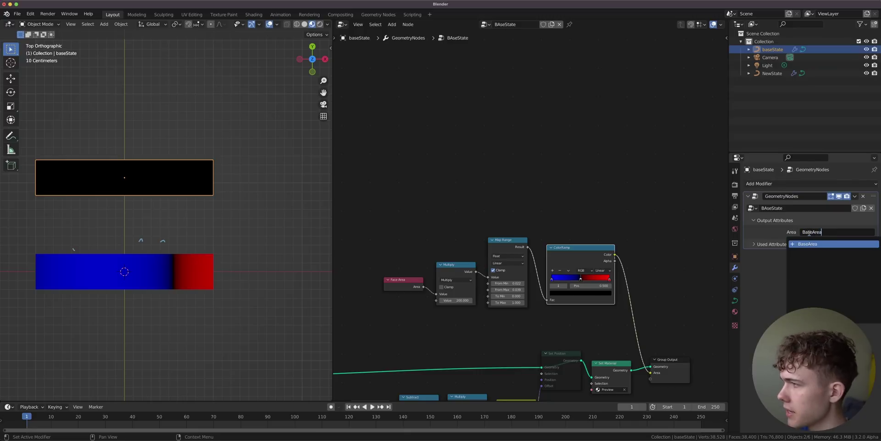
key("Return")
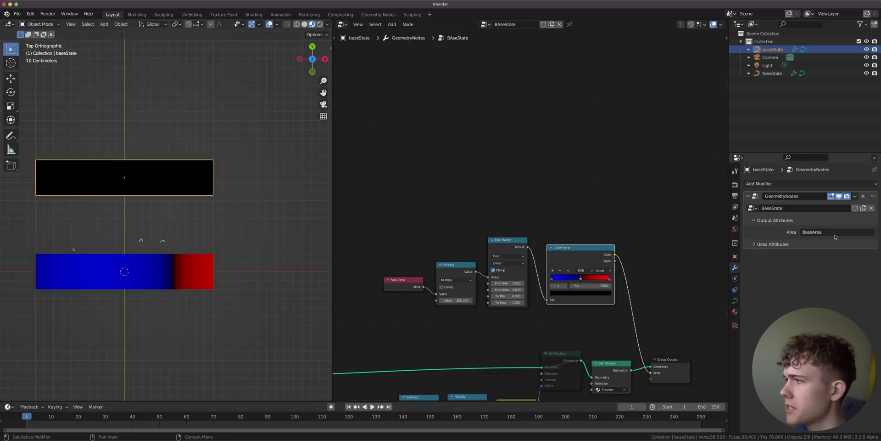
Return to NewState's node tree, move Transfer Attribute closer to Object Info, and add a Group Input node above Object Info
left_click(124, 271)
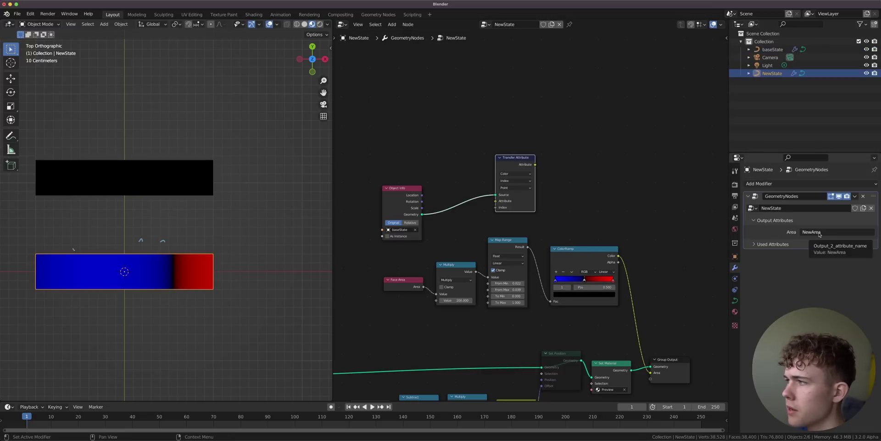
scroll(590, 219, "right", 2)
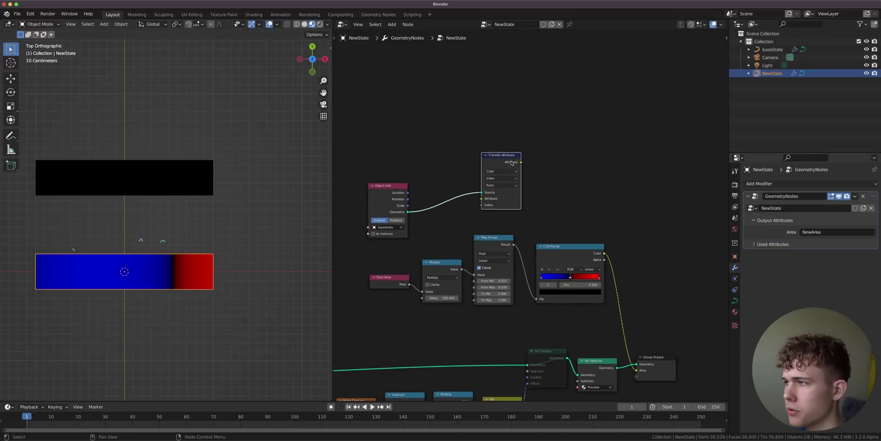
left_click_drag(500, 158, 487, 161)
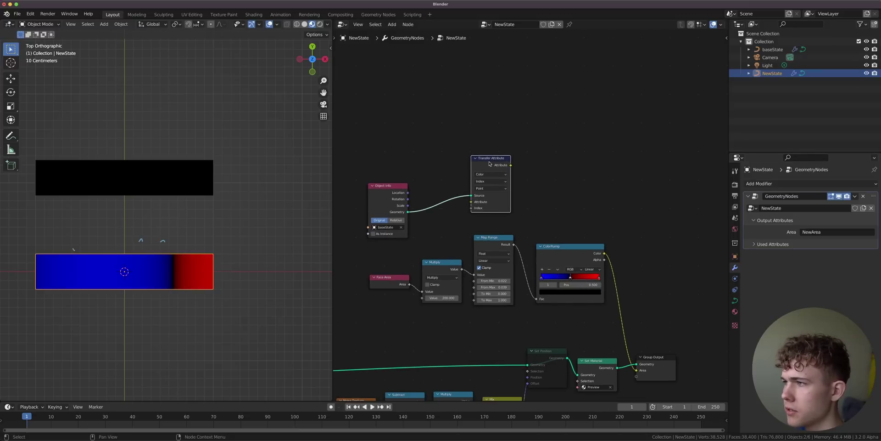
key("shift+a")
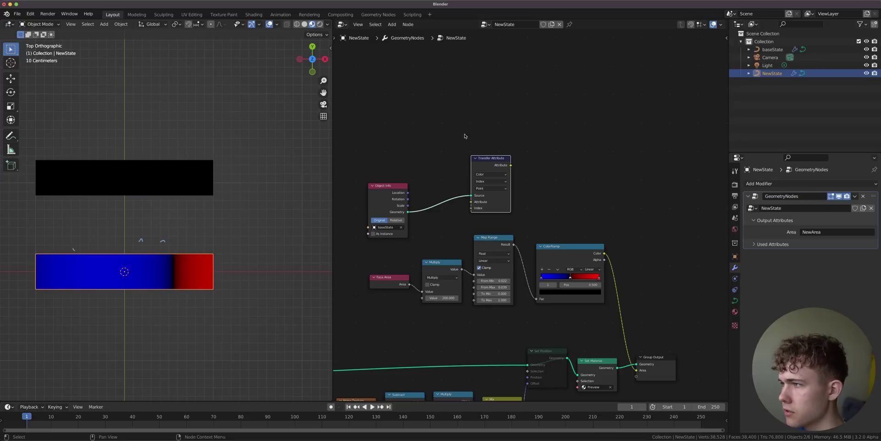
key("shift+a")
type("sgroup")
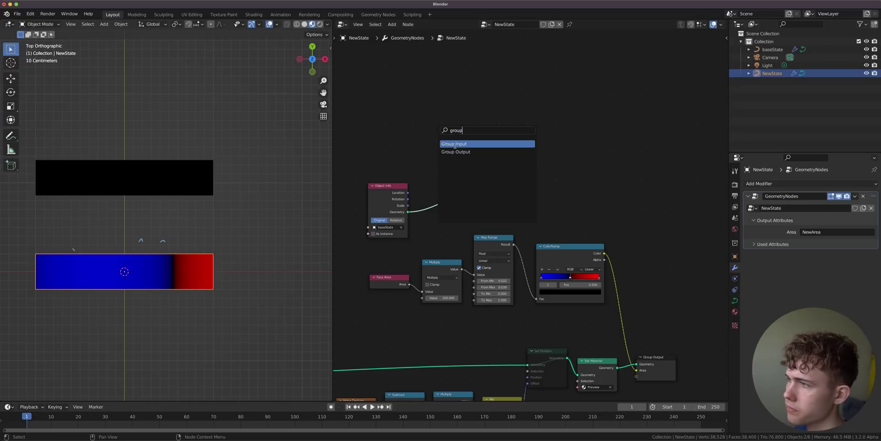
left_click(454, 144)
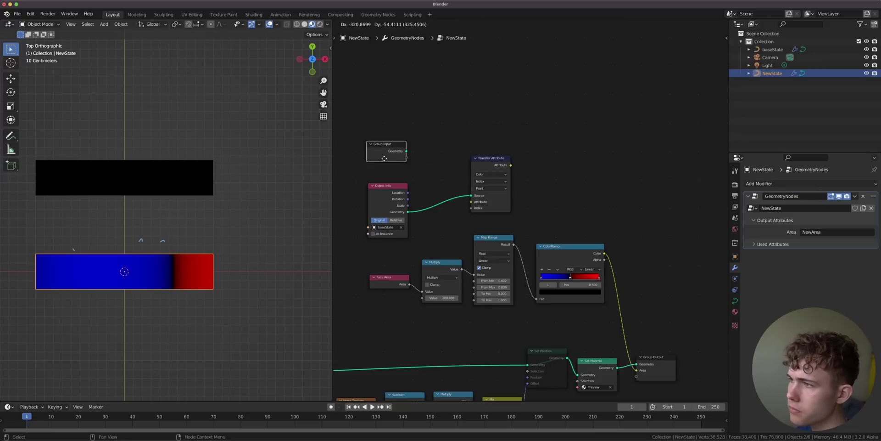
scroll(390, 127, "up", 2)
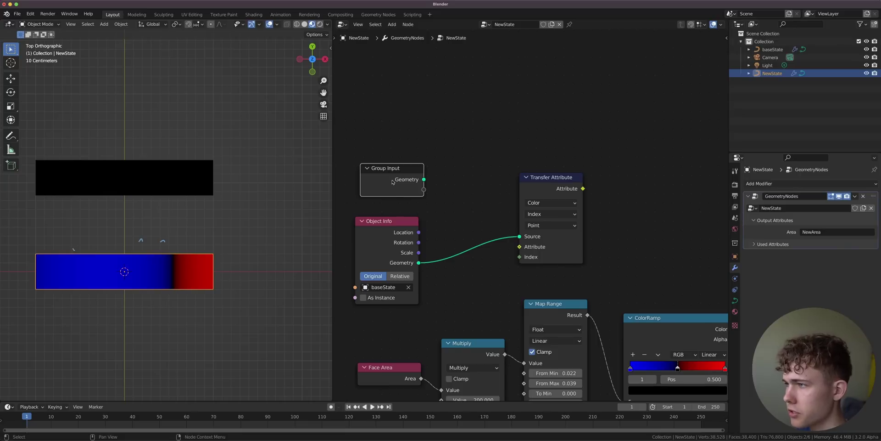
Connect the Group Input's empty socket to Transfer Attribute's Attribute input and set NewState's new modifier input to the BaseArea attribute
left_click_drag(400, 173, 522, 248)
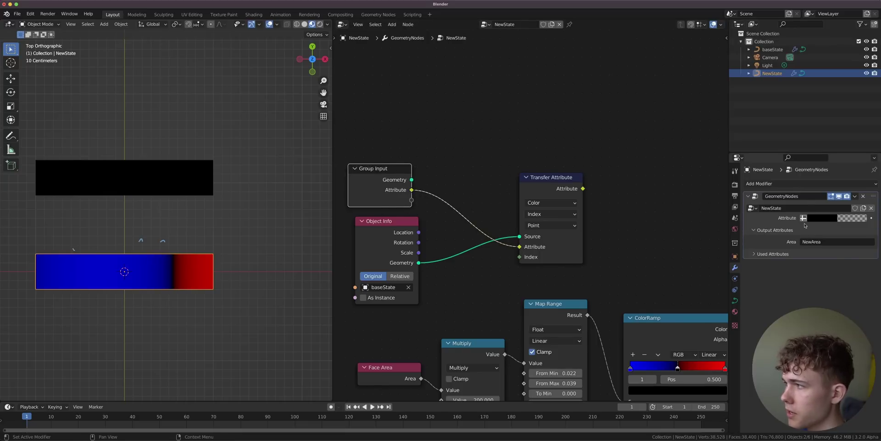
left_click(825, 219)
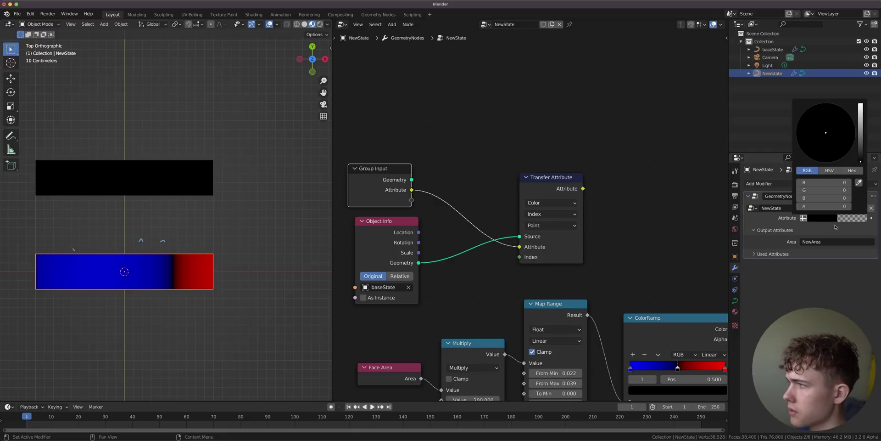
left_click(804, 219)
left_click(830, 218)
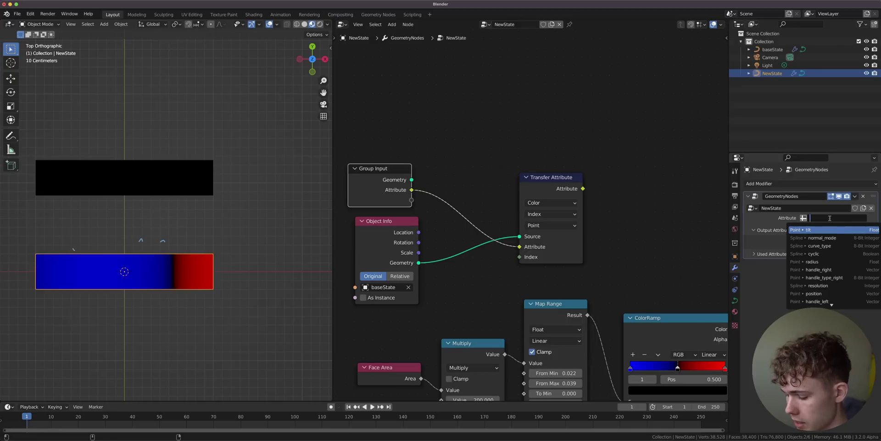
type("BaseA")
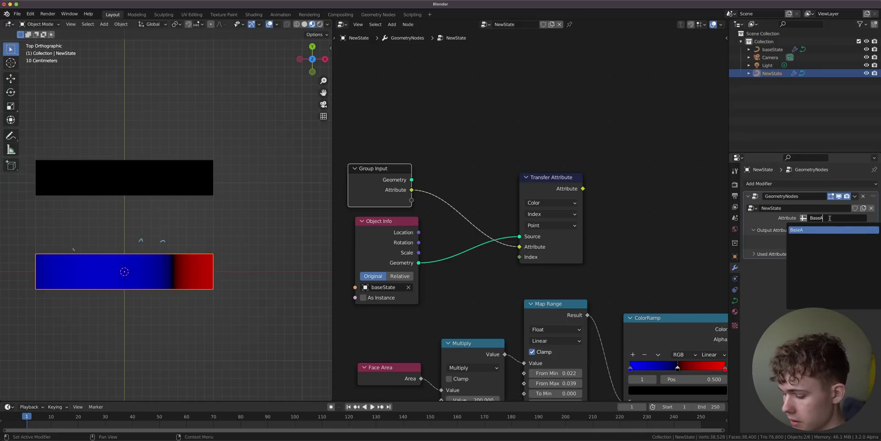
type("rea")
key("Return")
Connect Transfer Attribute's output to the Group Output's Area input and move the Face Area to ColorRamp node chain aside
scroll(597, 241, "down", 6)
middle_click_drag(547, 268, 439, 203)
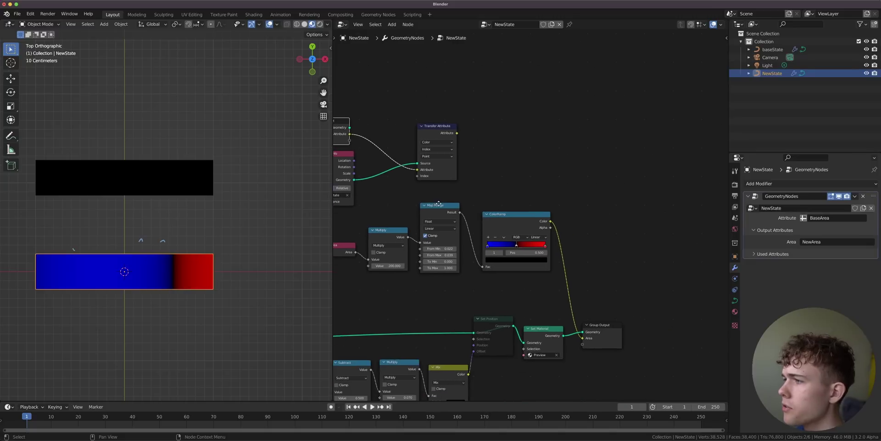
left_click_drag(459, 133, 584, 339)
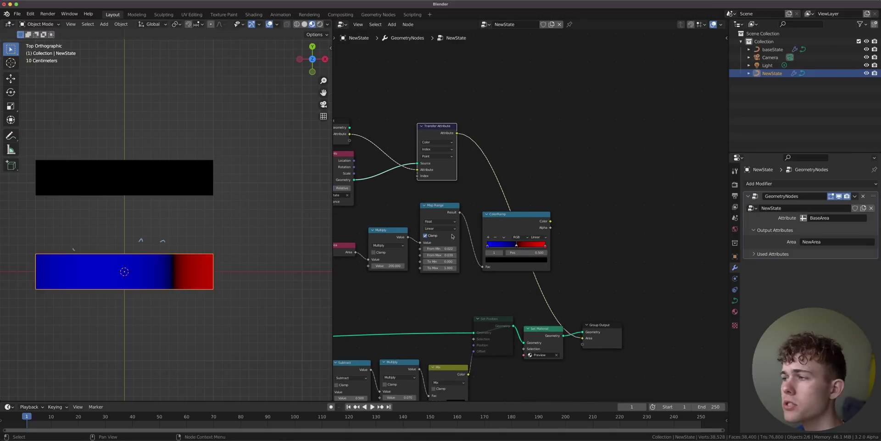
middle_click_drag(452, 236, 517, 248)
left_click_drag(364, 225, 574, 297)
key("g")
left_click(572, 265)
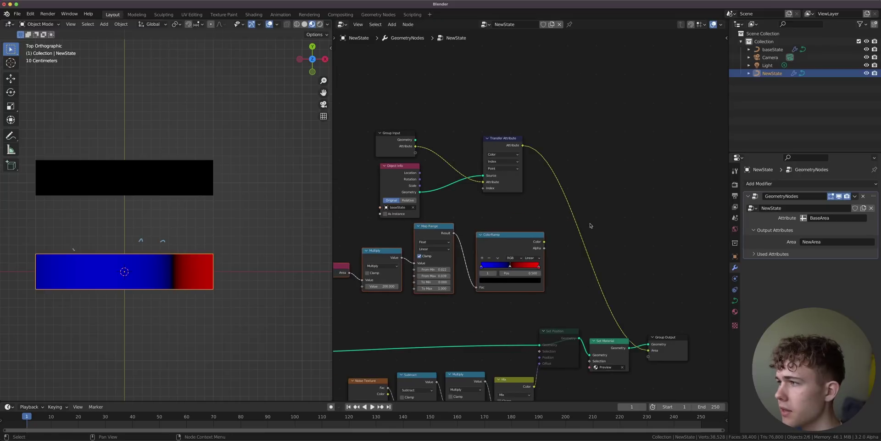
middle_click_drag(591, 225, 637, 187)
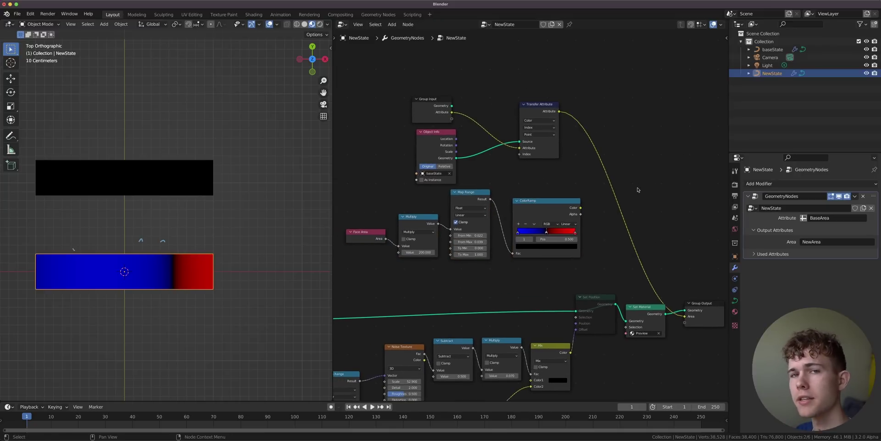
Insert a MixRGB node on the link between Transfer Attribute and Group Output, and connect the ColorRamp's Color to its Color2
key("shift+a")
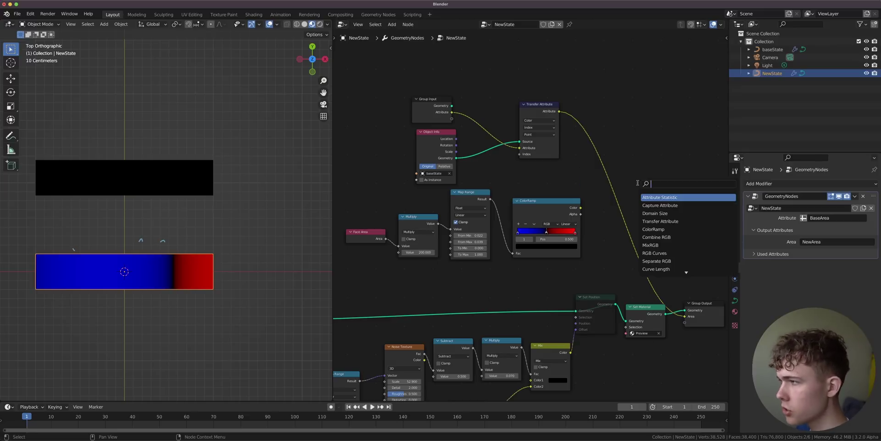
type("mix")
key("Return")
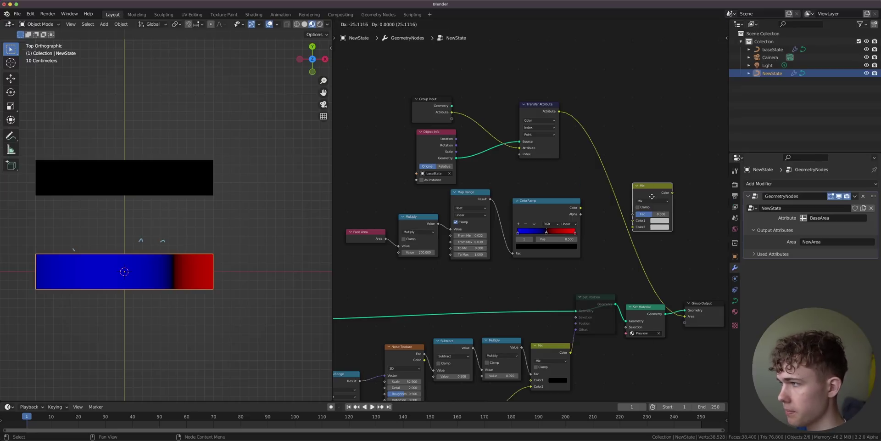
left_click(634, 197)
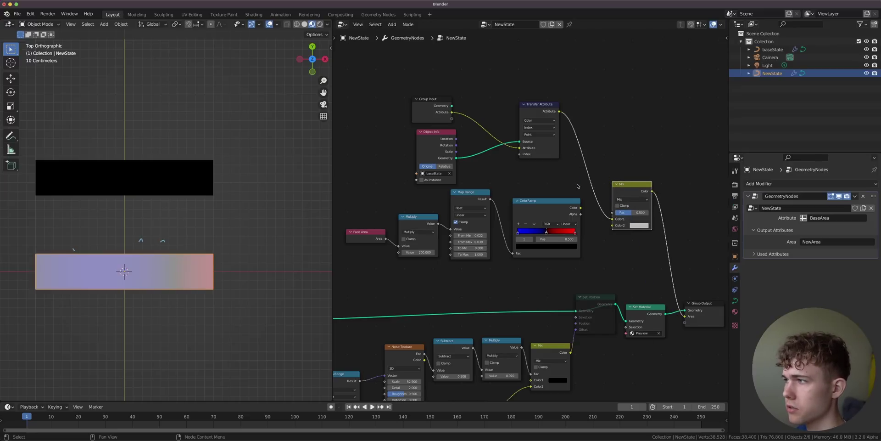
scroll(577, 186, "up", 2)
left_click_drag(589, 207, 630, 229)
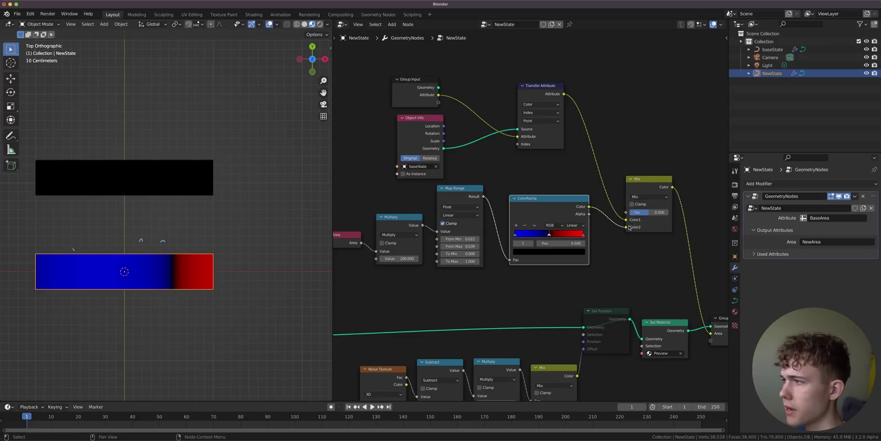
Set the new Mix node's blending mode to Subtract and its Fac to 1.000
left_click(645, 197)
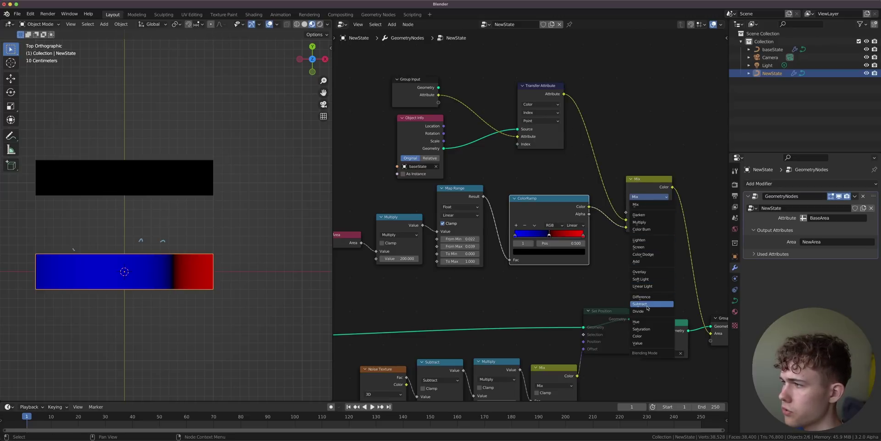
left_click(647, 304)
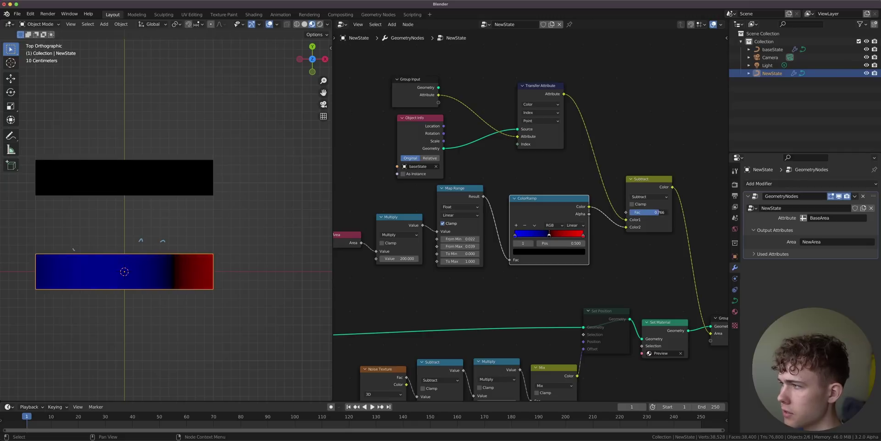
left_click_drag(663, 212, 669, 212)
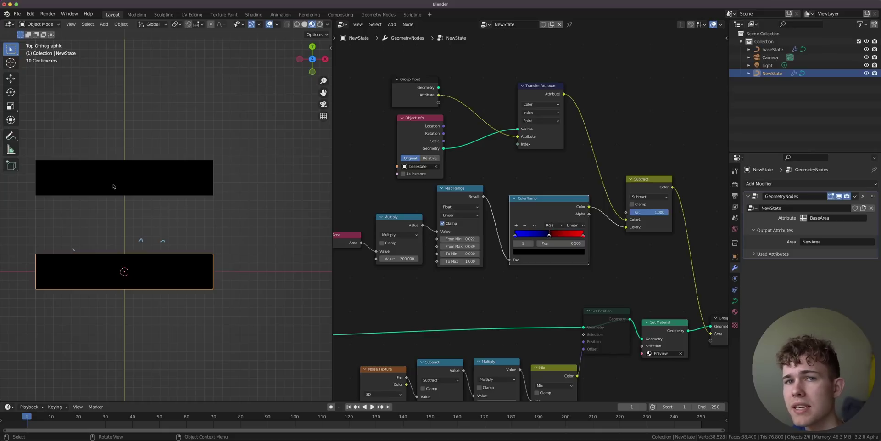
Enter Edit Mode on NewState's curve and test the deformation colors by temporarily rotating its end control point
key("Tab")
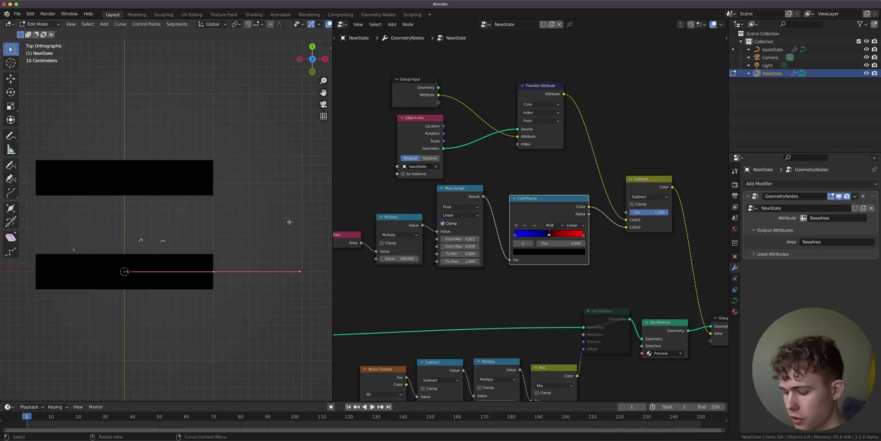
key("r")
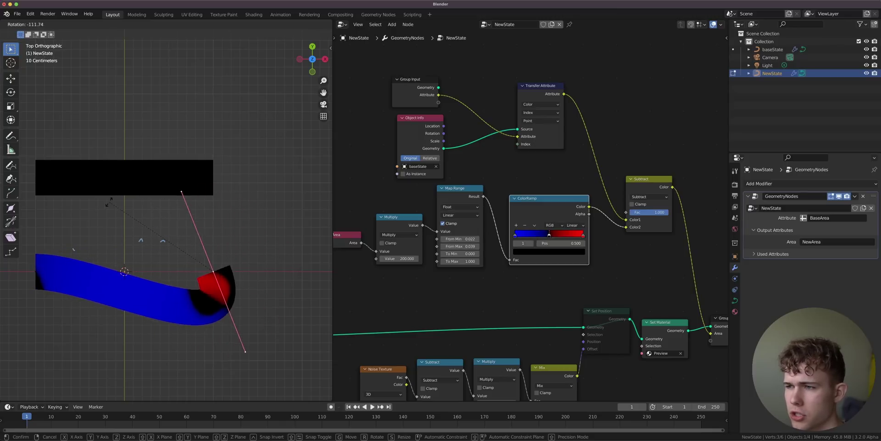
key("Escape")
Swap the Subtract node's inputs so that the ColorRamp feeds Color1 and Transfer Attribute feeds Color2
scroll(555, 233, "up", 2)
middle_click_drag(564, 243, 508, 263)
left_click_drag(540, 181, 541, 178)
scroll(535, 209, "down", 4)
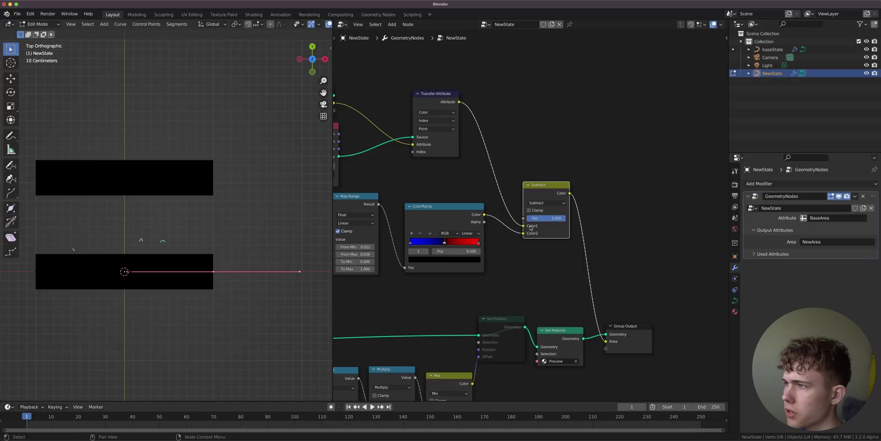
scroll(551, 239, "up", 3)
left_click_drag(570, 260, 570, 249)
Check the colors with the swapped Subtract inputs by temporarily rotating the curve's end control point again
key("r")
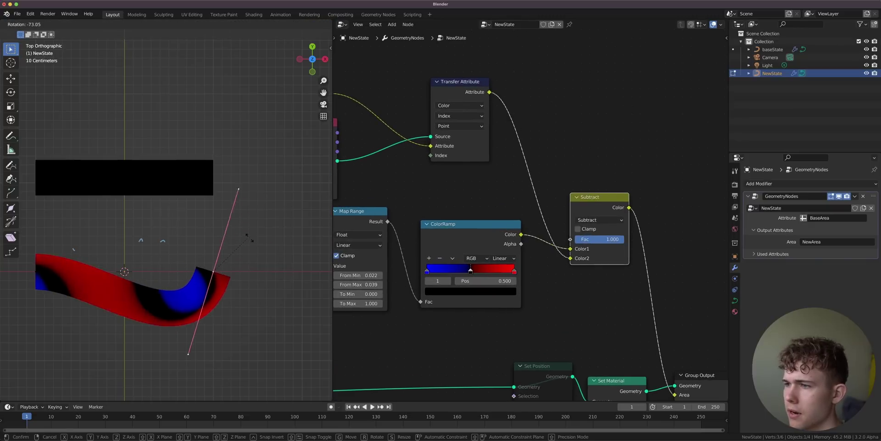
key("Escape")
scroll(528, 292, "down", 2)
scroll(528, 292, "up", 2)
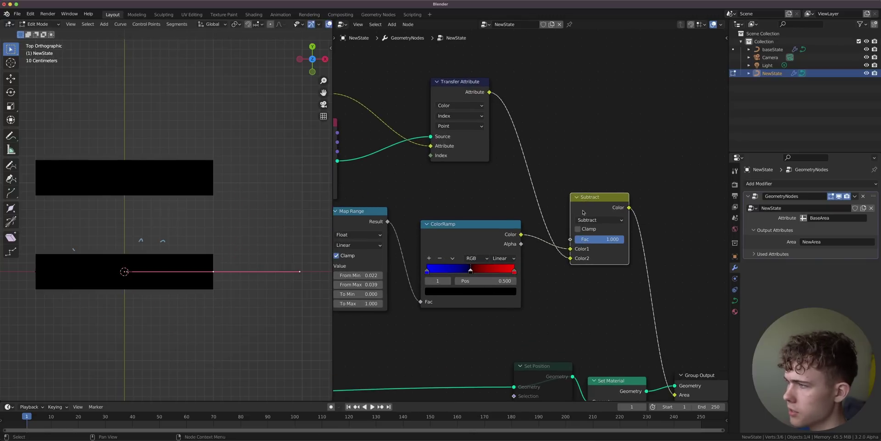
Rearrange the nodes so the Face Area, Multiply, Map Range and ColorRamp chain sits above the Transfer Attribute nodes
scroll(487, 271, "down", 3)
scroll(450, 249, "up", 1)
middle_click_drag(449, 248, 529, 237)
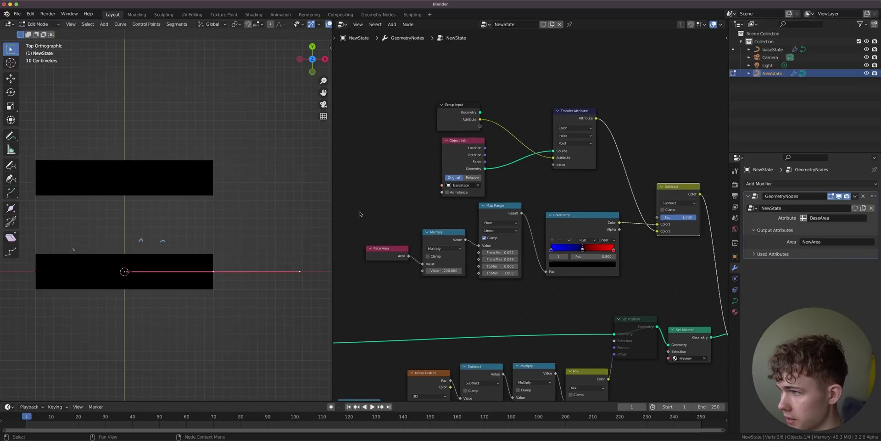
left_click_drag(354, 219, 605, 289)
left_click(572, 194)
middle_click_drag(562, 167, 516, 197)
left_click_drag(374, 117, 551, 218)
left_click(551, 218)
scroll(631, 286, "up", 3)
scroll(533, 230, "down", 4)
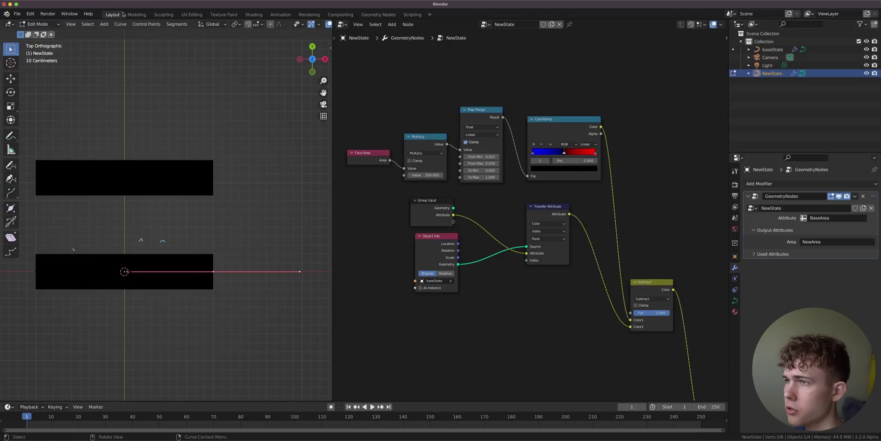
Review the whole NewState node tree in the Modeling workspace and end the test rotation of the curve in Object Mode
left_click(136, 15)
scroll(359, 195, "down", 4)
middle_click_drag(360, 194, 362, 268)
scroll(374, 285, "up", 1)
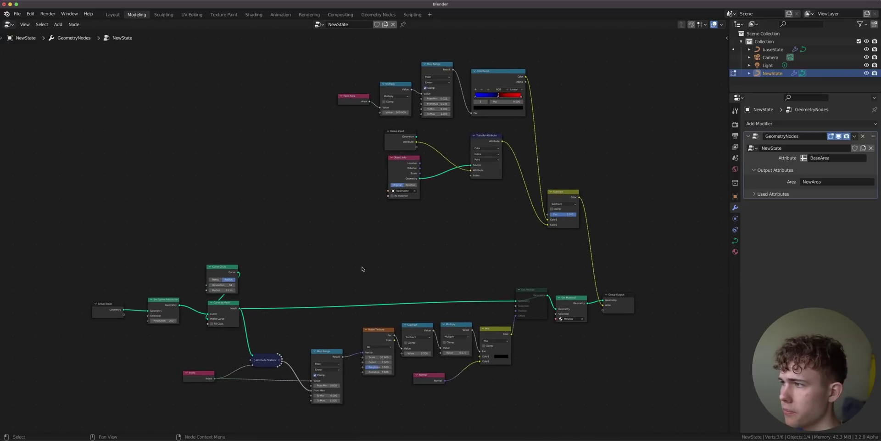
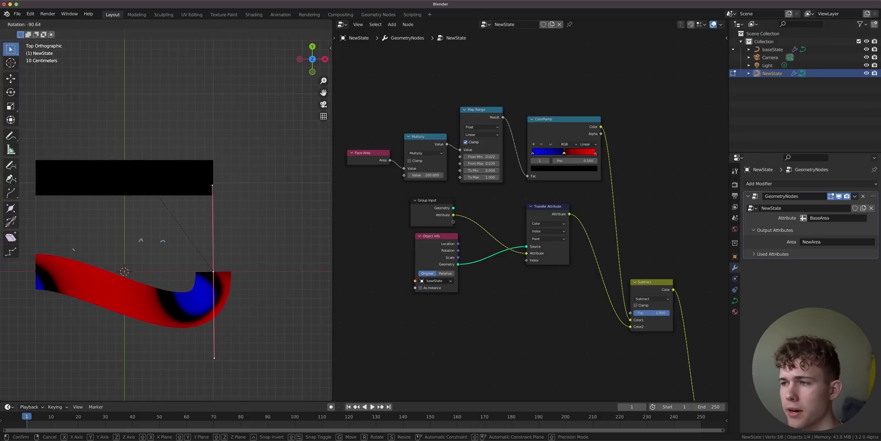
key("Escape")
key("Tab")
Move the area color nodes, including Subtract, away from the Group Output to free up space after Subtract
scroll(597, 315, "down", 2)
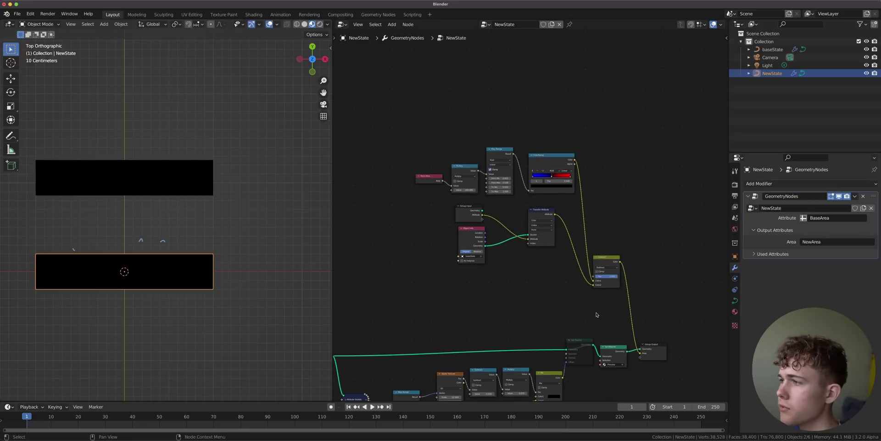
left_click_drag(415, 120, 637, 319)
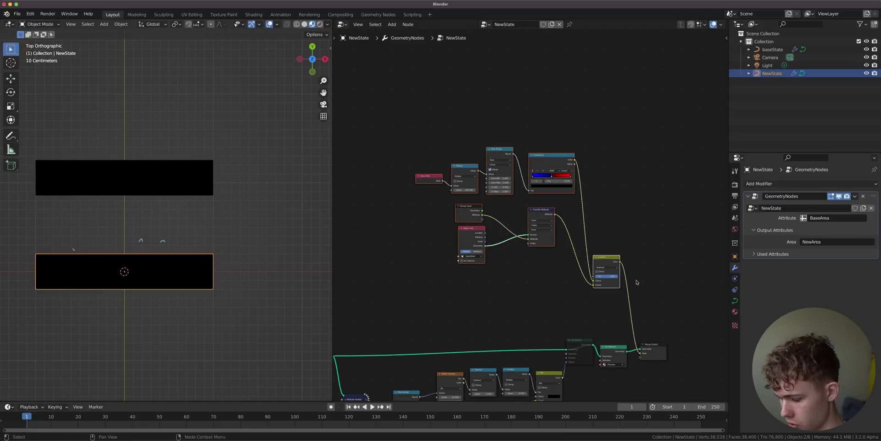
key("g")
left_click(558, 288)
scroll(589, 313, "up", 2)
Insert a Separate RGB node after the Subtract node and connect its B output to the Group Output's Area input
key("shift+a")
type("sepa")
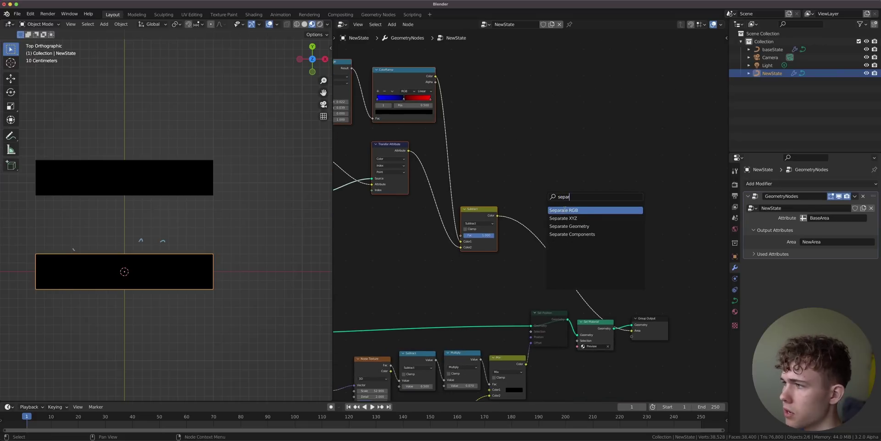
type("r")
left_click(564, 210)
left_click(509, 211)
scroll(509, 209, "up", 3)
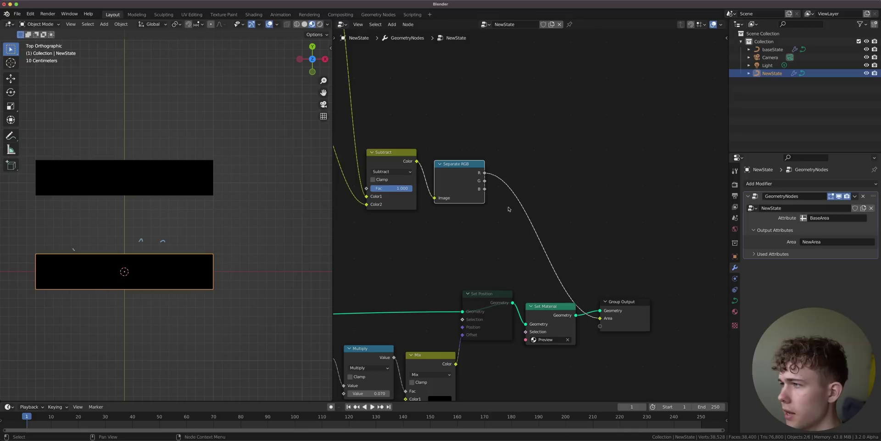
left_click_drag(485, 189, 600, 318)
Check the B channel mask by temporarily rotating the end control point of NewState's curve in Edit Mode
key("Tab")
key("r")
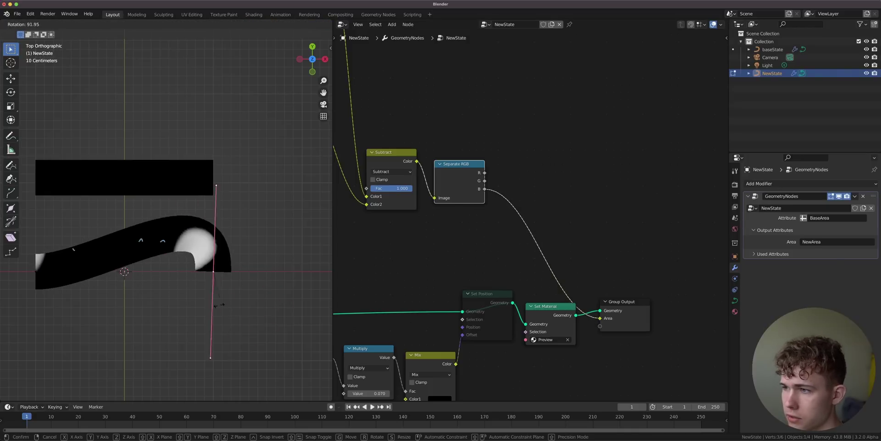
key("Escape")
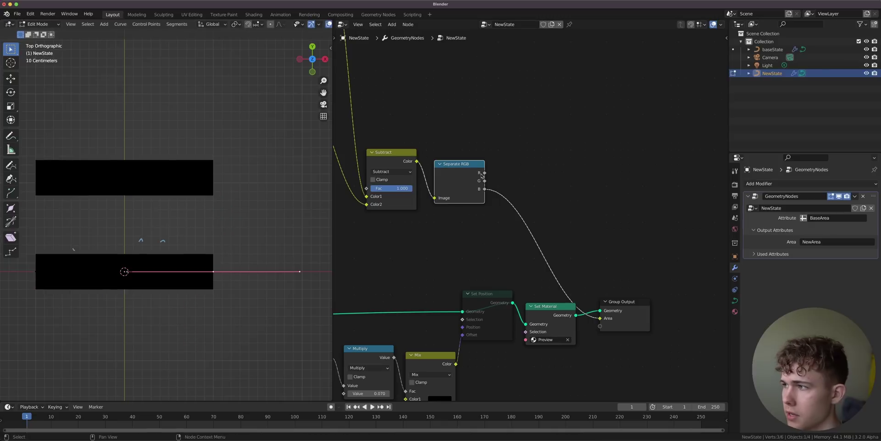
Preview the R channel on the Area output with a temporary curve rotation, and cut the link again
left_click_drag(485, 173, 600, 318)
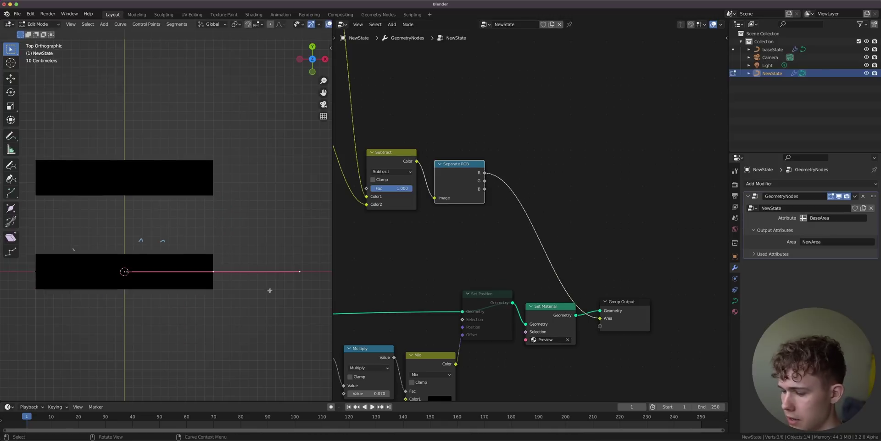
key("r")
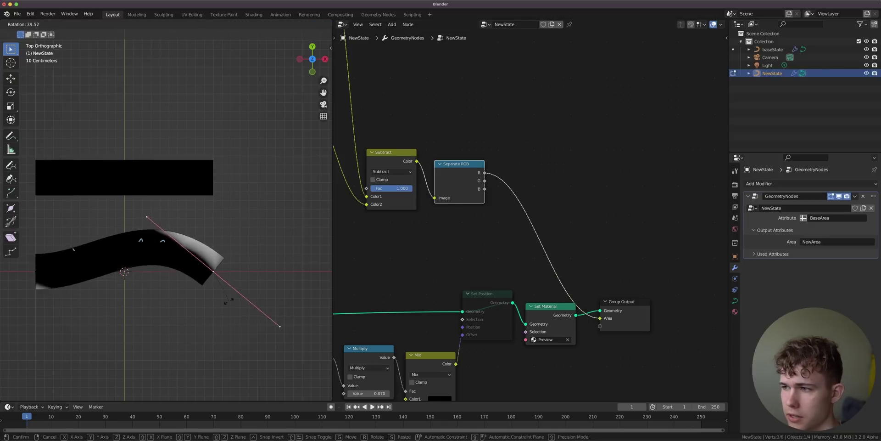
right_click(201, 313)
right_click_drag(574, 258, 515, 281, "ctrl")
key("Tab")
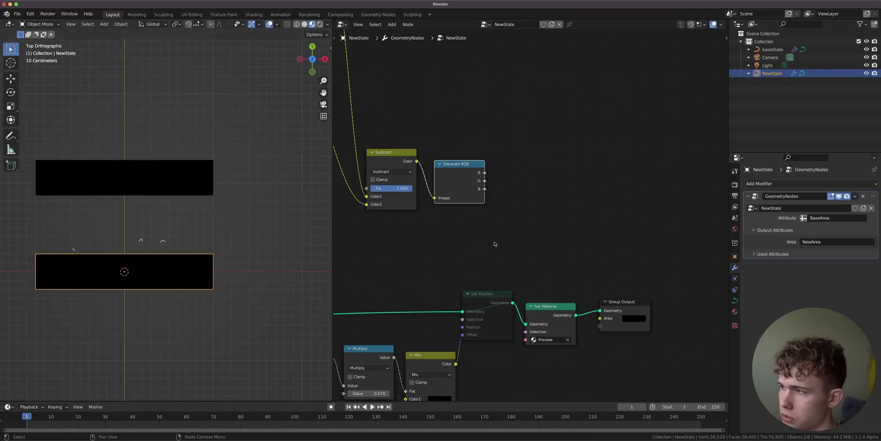
Spread out the displacement nodes to leave a gap between the Multiply node and the Mix node
middle_click_drag(502, 186, 659, 145)
scroll(665, 373, "down", 5)
middle_click_drag(665, 373, 552, 309)
left_click_drag(674, 340, 516, 211)
key("g")
left_click(576, 214)
left_click_drag(438, 315, 503, 316)
Unmute the Set Position node and switch the viewport to solid shading to show the displaced tube
left_click(606, 233)
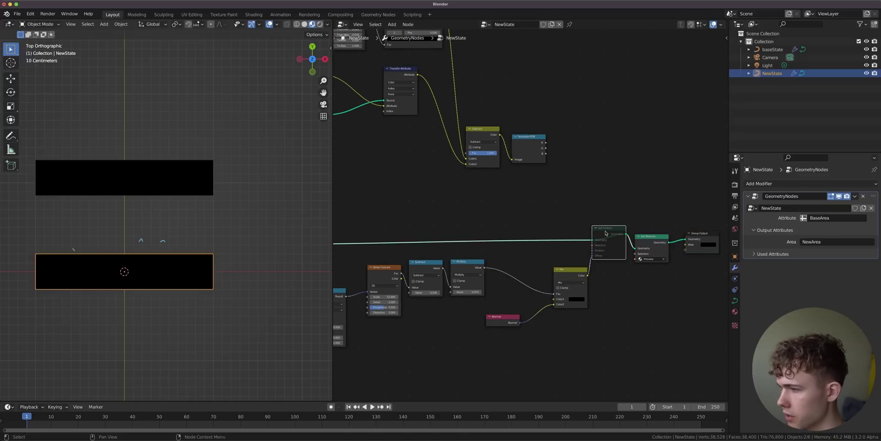
key("m")
key("z")
scroll(222, 288, "up", 2)
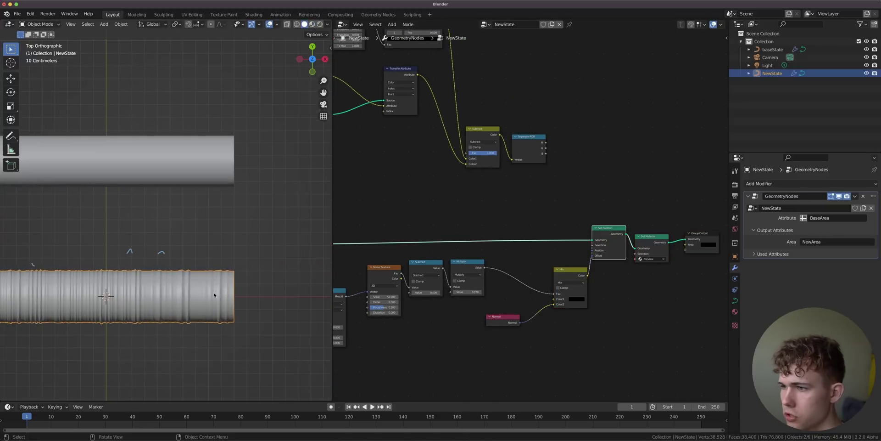
middle_click_drag(214, 293, 267, 268, "shift")
scroll(464, 283, "up", 1)
Duplicate the Multiply node and insert the copy between the original Multiply and the Mix node's Fac
key("shift+d")
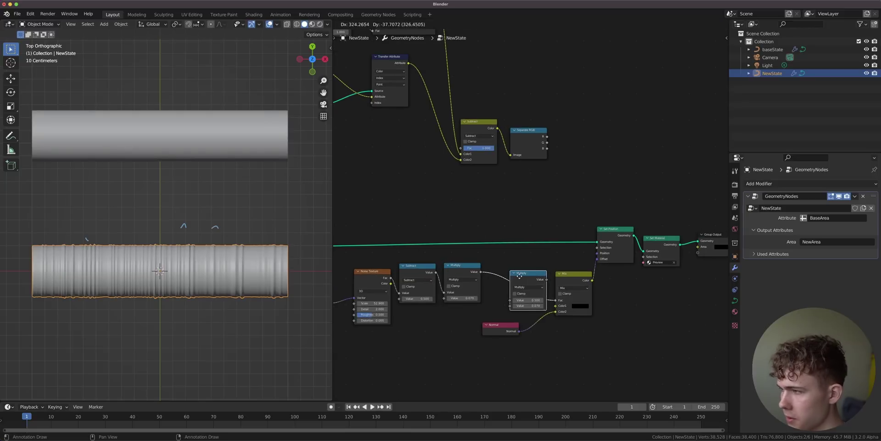
left_click(526, 289)
scroll(509, 289, "up", 2)
middle_click_drag(556, 257, 567, 244)
scroll(567, 244, "up", 1)
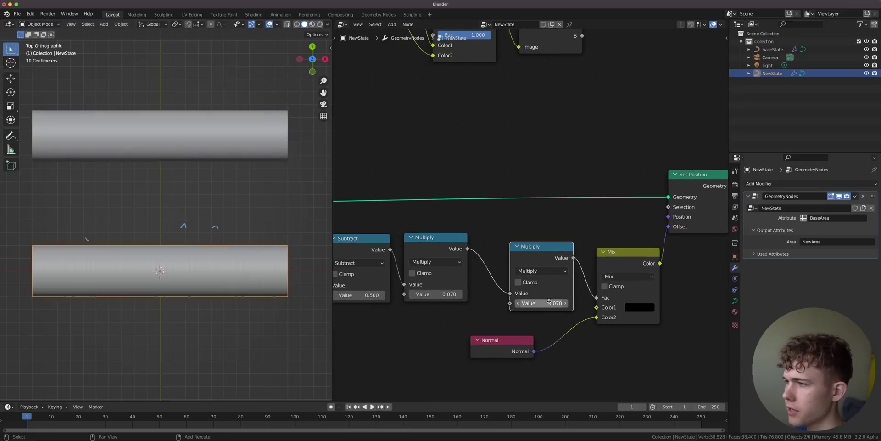
Test the displacement strength by setting the new Multiply node's value to 0.280 and to 100
mouse_move(548, 303)
left_mouse_down()
mouse_move(482, 303)
mouse_move(555, 303)
left_mouse_up()
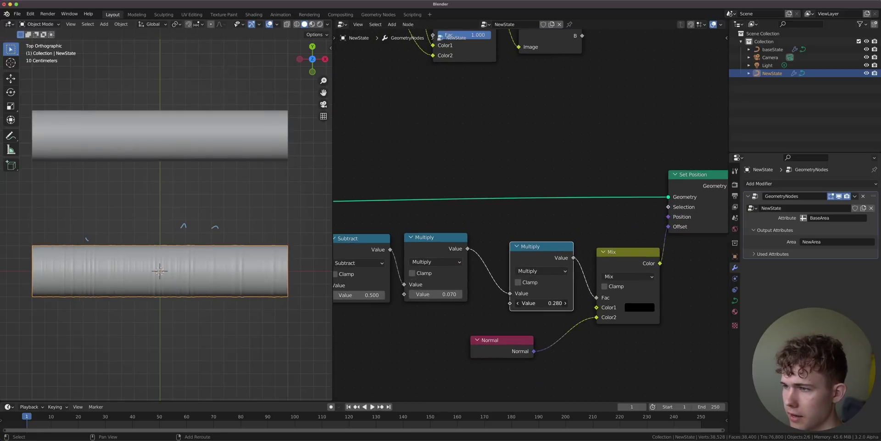
left_click(549, 303)
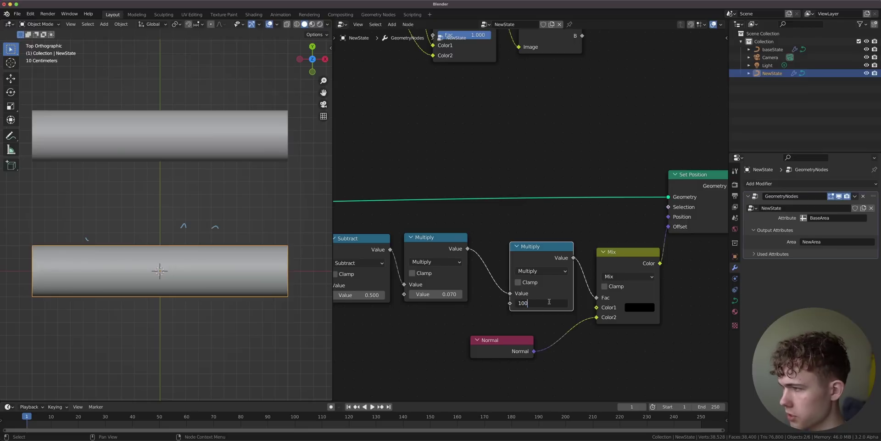
key("Return")
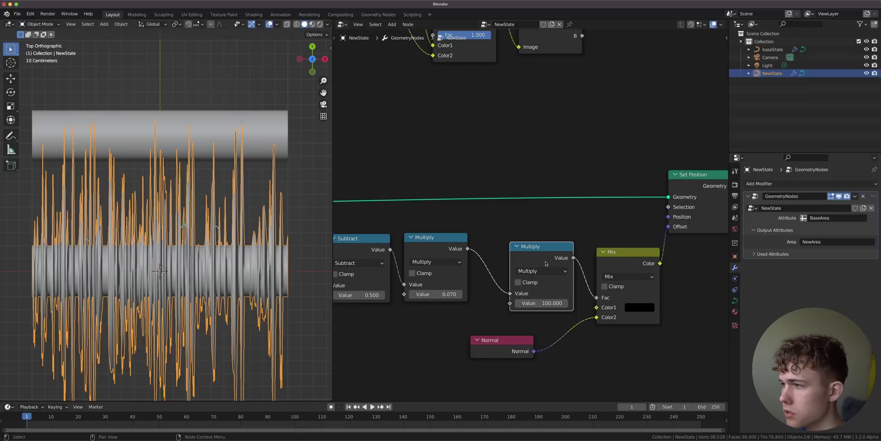
Connect Separate RGB's B output to the new Multiply's second value and test it by temporarily rotating the curve's end point
scroll(554, 113, "down", 2)
left_click_drag(563, 103, 519, 270)
key("Tab")
key("r")
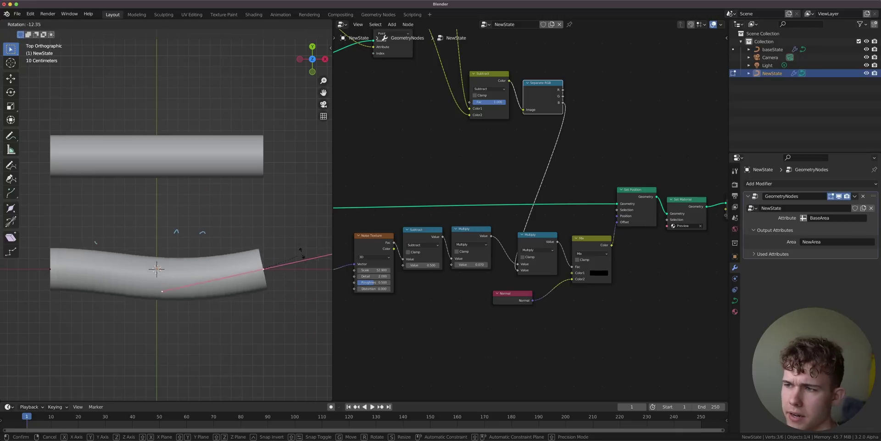
key("Escape")
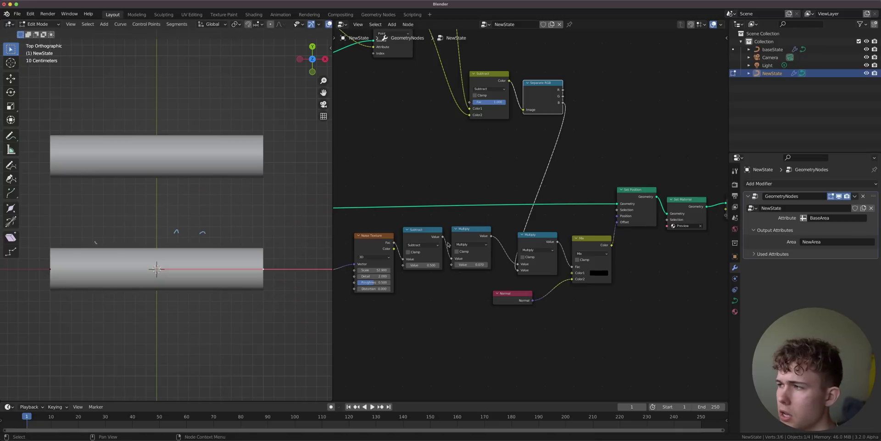
Insert a ColorRamp node on the link between Separate RGB's B output and the new Multiply node
scroll(533, 212, "up", 2)
key("shift+a")
left_click(582, 126)
type("color")
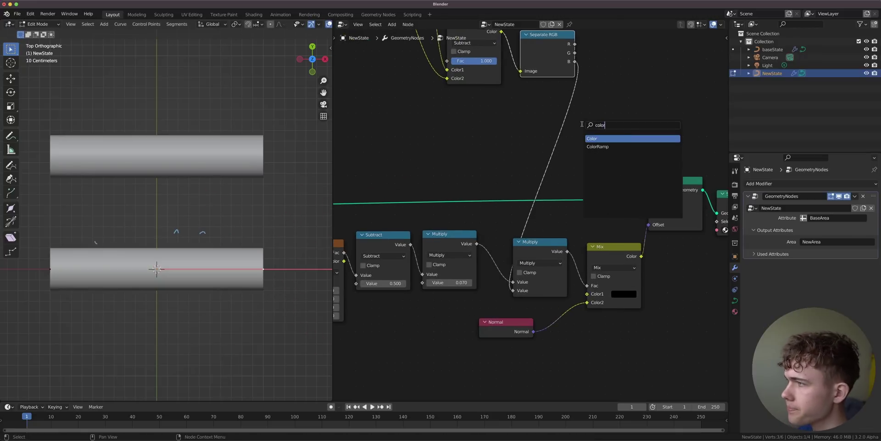
left_click(597, 146)
left_click(564, 122)
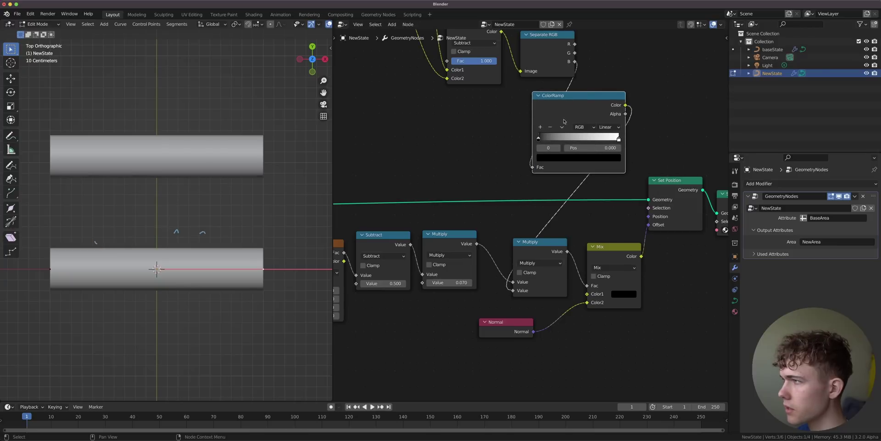
middle_click_drag(579, 114, 421, 164)
scroll(421, 163, "down", 1)
Connect the new ColorRamp's Color to Area and set its black stop to 0.102, checking the mask with a temporary curve rotation
left_click_drag(460, 161, 620, 254)
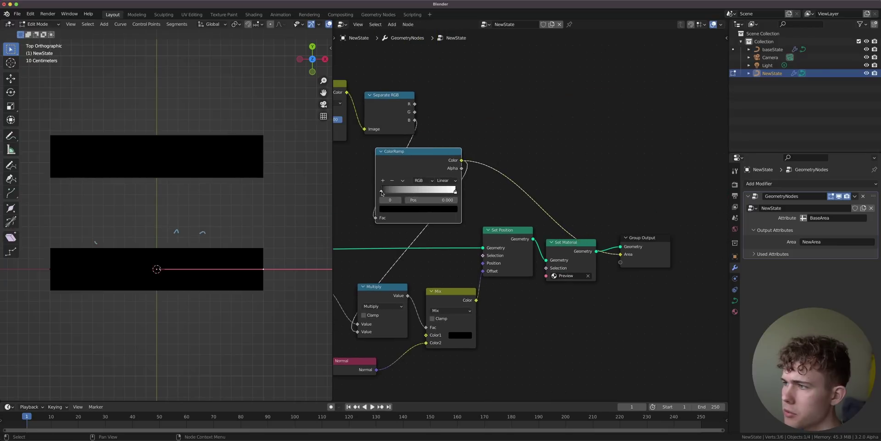
left_click_drag(391, 194, 390, 193)
key("r")
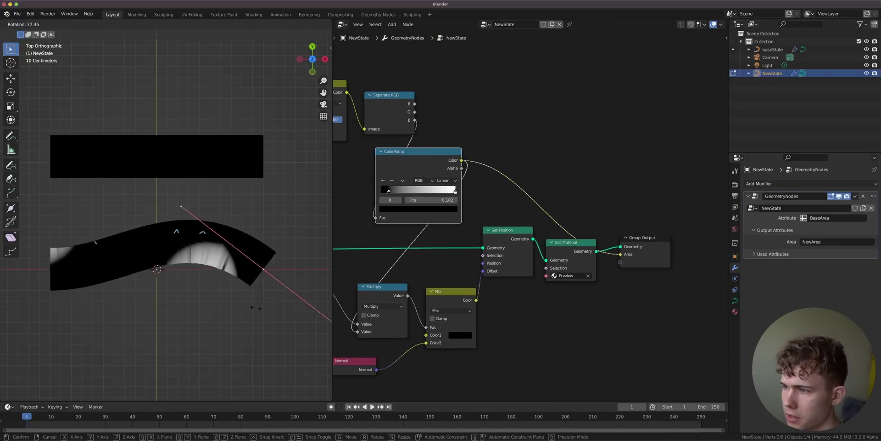
right_click(246, 309)
key("Tab")
Switch to solid shading and inspect the compression wrinkles up close by temporarily rotating the curve's end control point both ways
key("z")
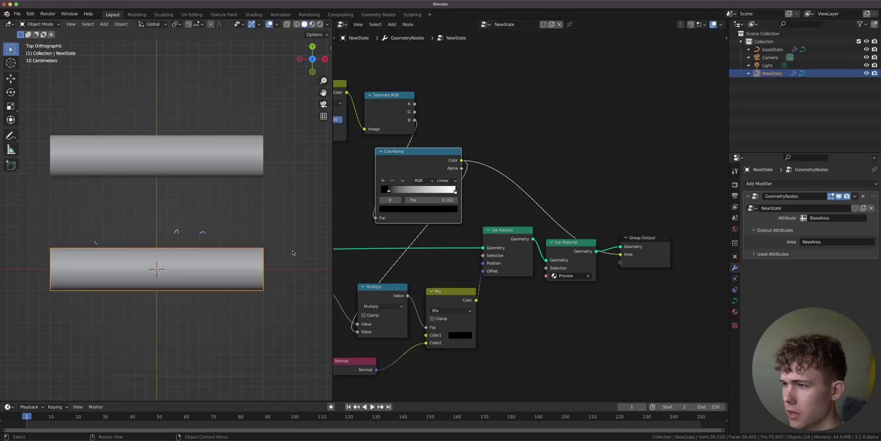
key("Tab")
key("r")
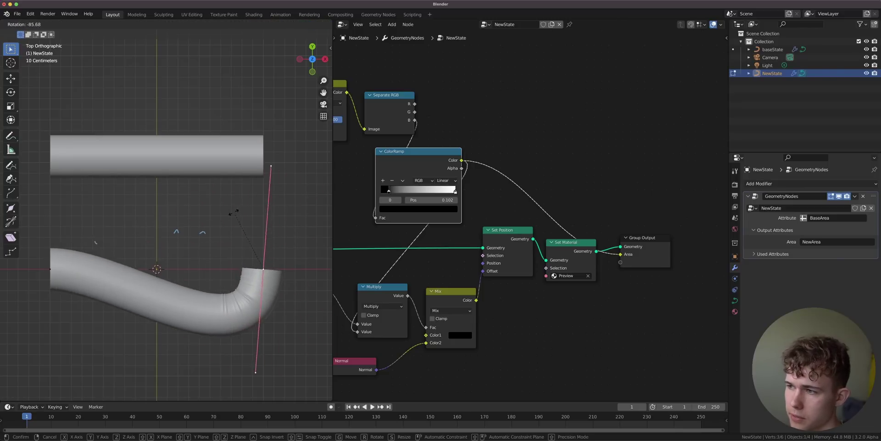
right_click(266, 214)
scroll(267, 214, "up", 3)
middle_click_drag(285, 256, 157, 158, "shift")
key("r")
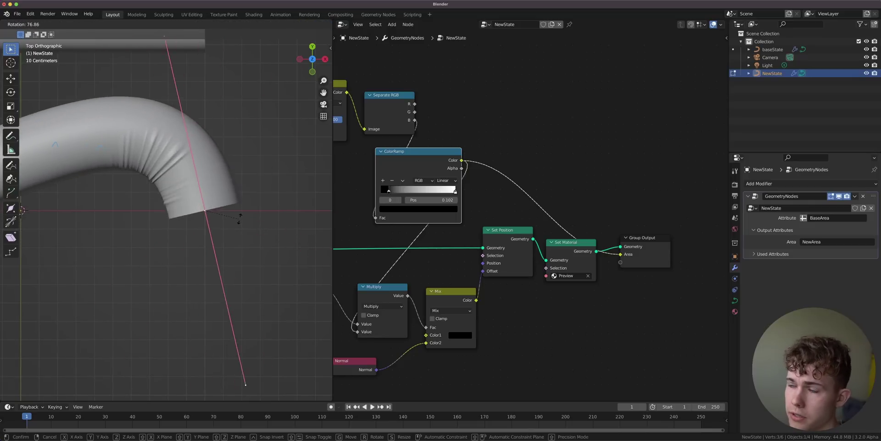
right_click(239, 221)
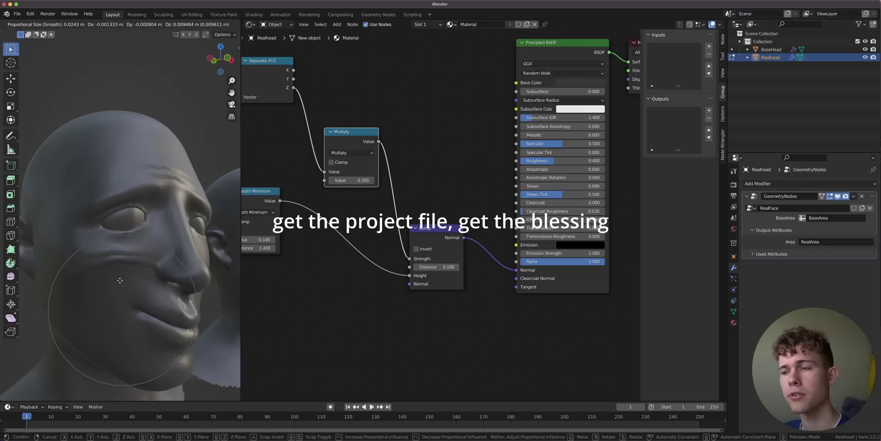
Deform the Realhead mesh around the cheek and mouth with proportional moves, viewing the face from different sides
left_click(121, 284)
scroll(118, 295, "down", 4)
middle_click_drag(159, 289, 108, 295)
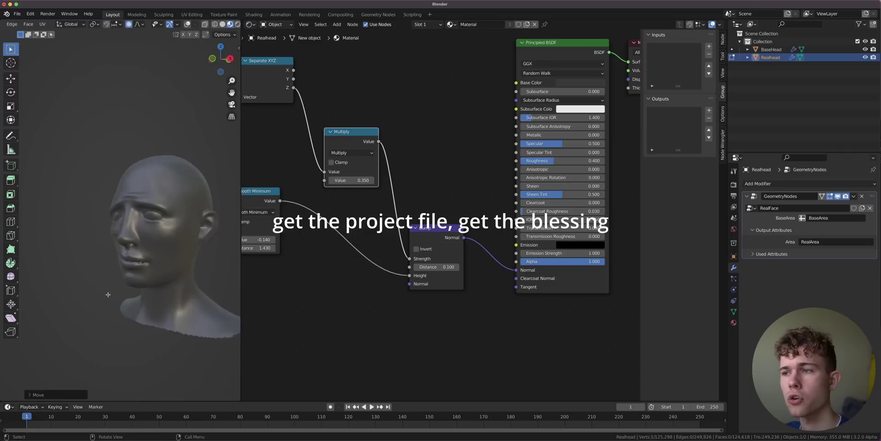
scroll(190, 271, "up", 4)
key("g")
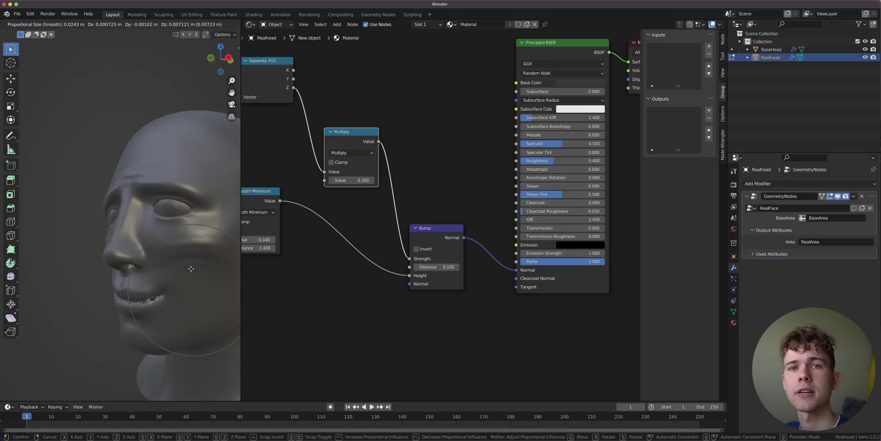